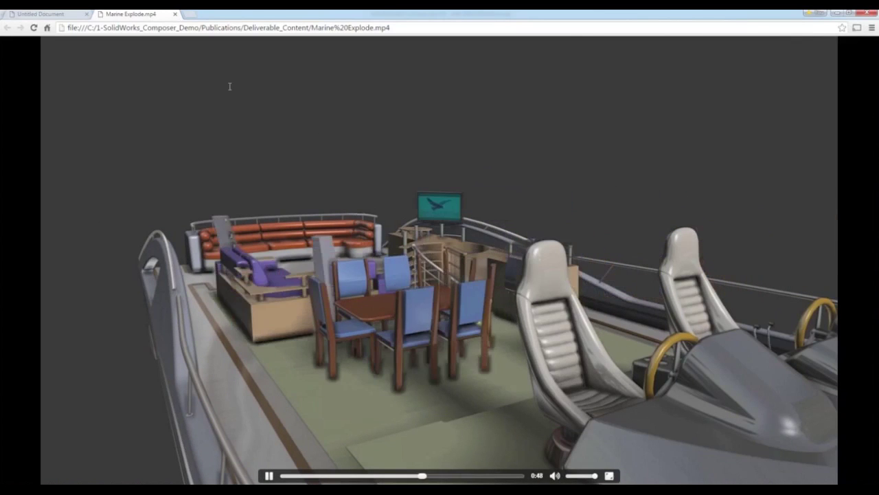
# Close the Marine Explode.mp4 video tab and the Chrome window showing Overview.html.
pyautogui.hotkey('ctrl', 'w')
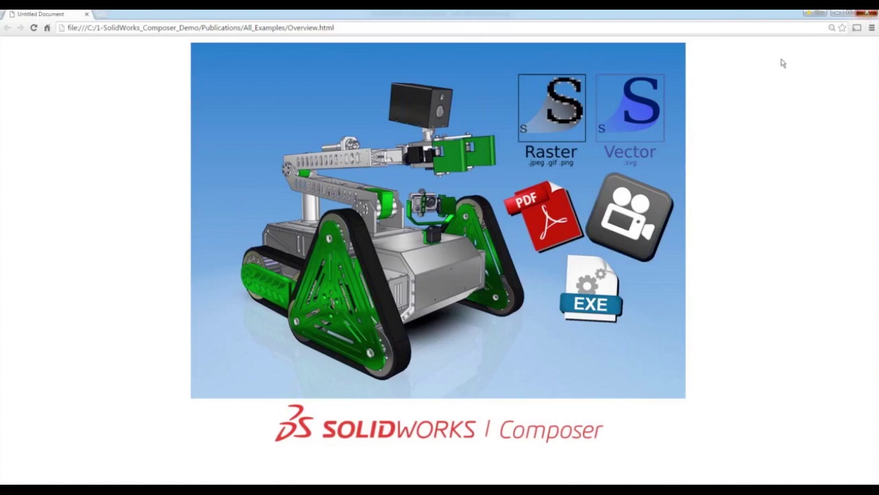
pyautogui.click(867, 14)
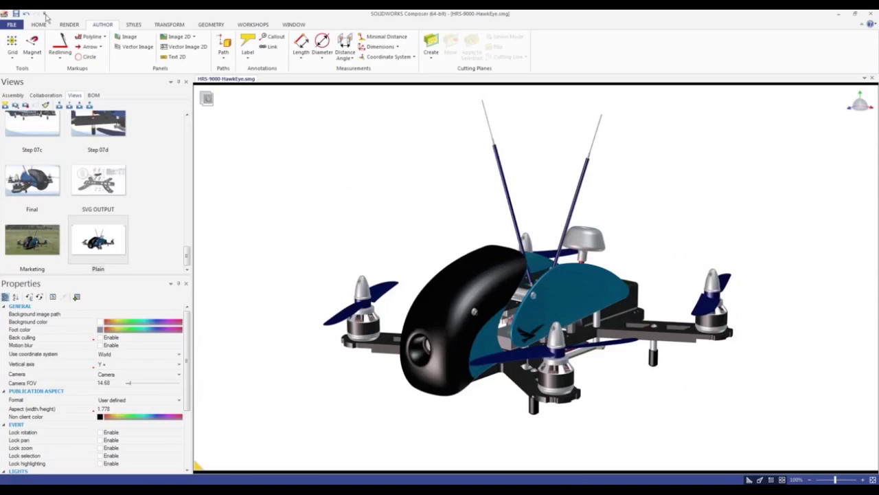
pyautogui.click(109, 489)
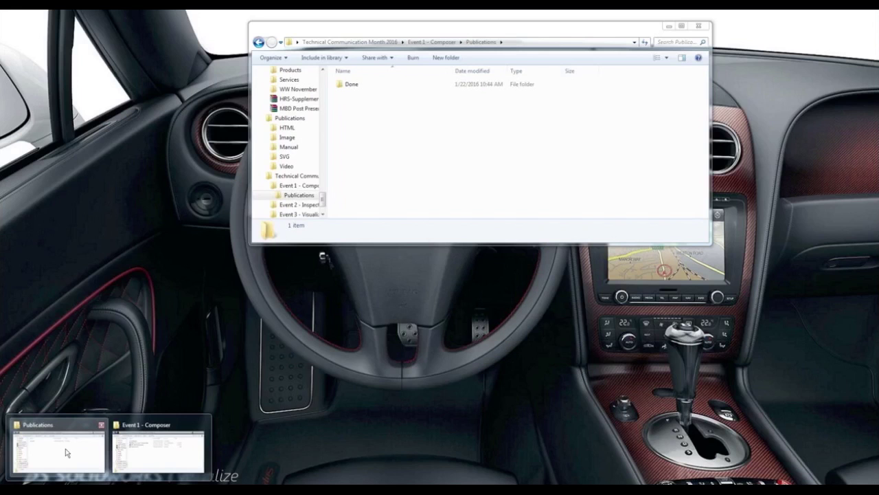
pyautogui.click(64, 452)
pyautogui.doubleClick(348, 84)
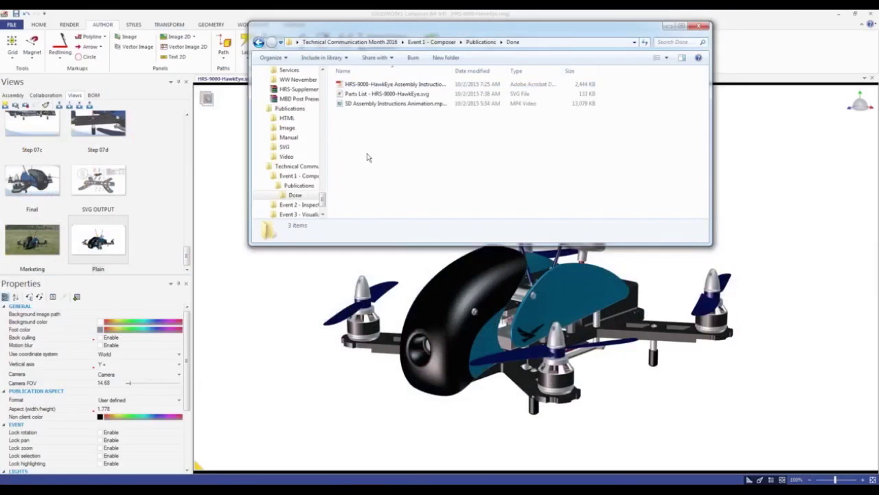
pyautogui.doubleClick(364, 104)
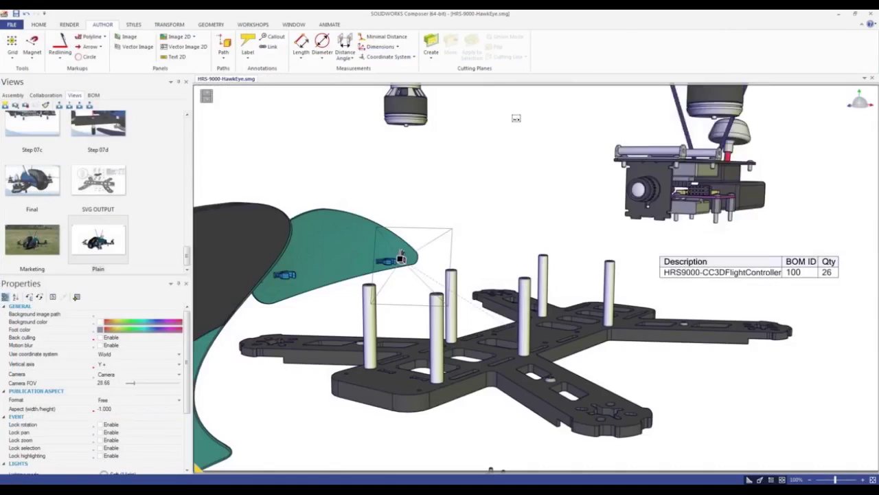
pyautogui.rightClick(635, 61)
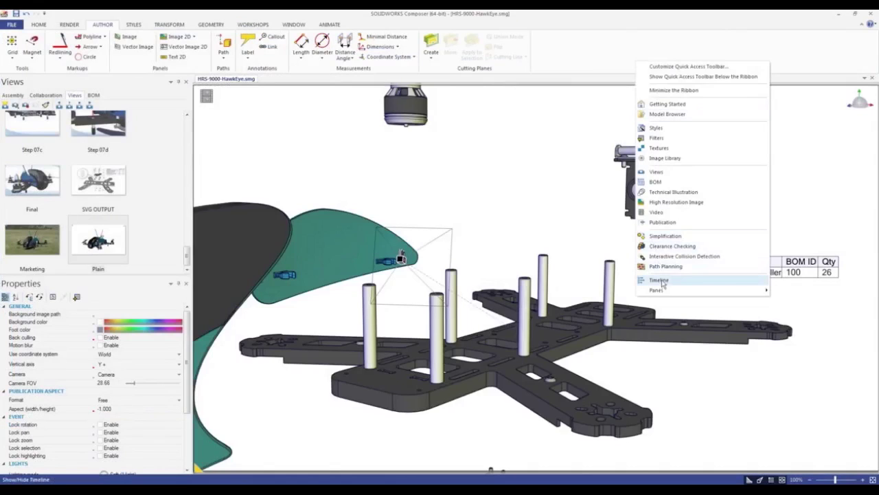
pyautogui.click(660, 280)
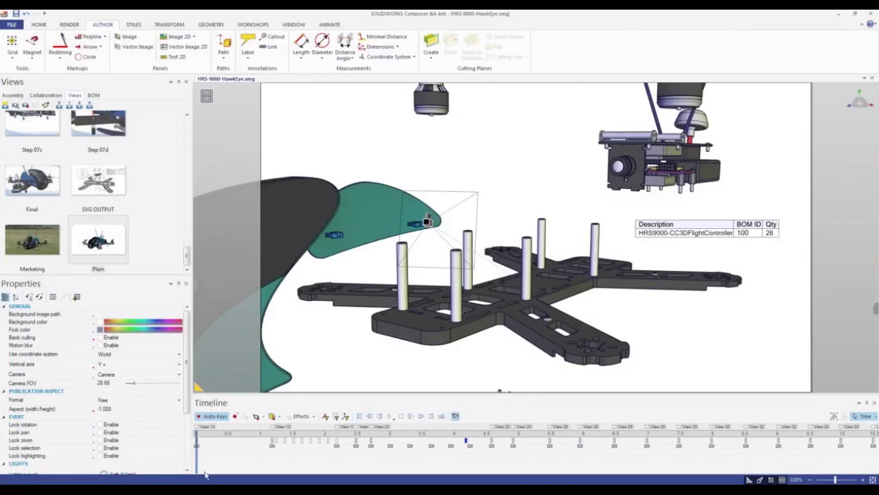
pyautogui.moveTo(196, 460)
pyautogui.mouseDown()
pyautogui.moveTo(450, 460)
pyautogui.moveTo(625, 434)
pyautogui.moveTo(797, 432)
pyautogui.moveTo(680, 433)
pyautogui.mouseUp()
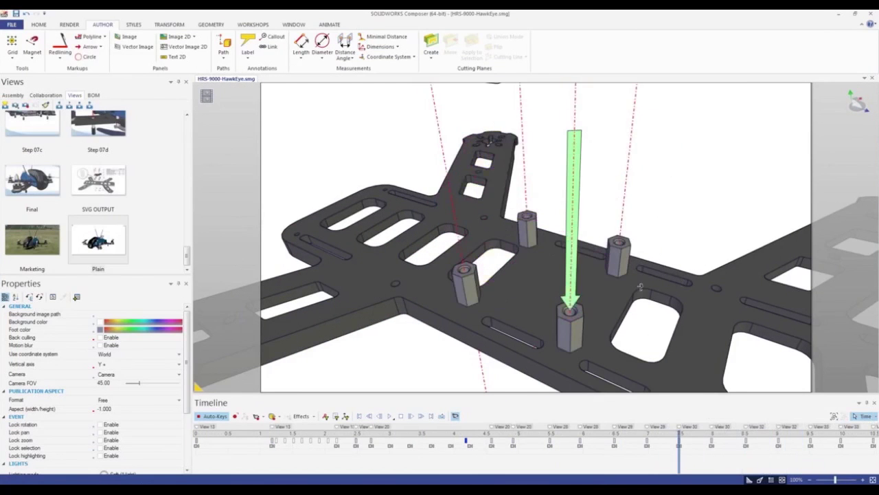
pyautogui.moveTo(641, 287); pyautogui.dragTo(604, 260)
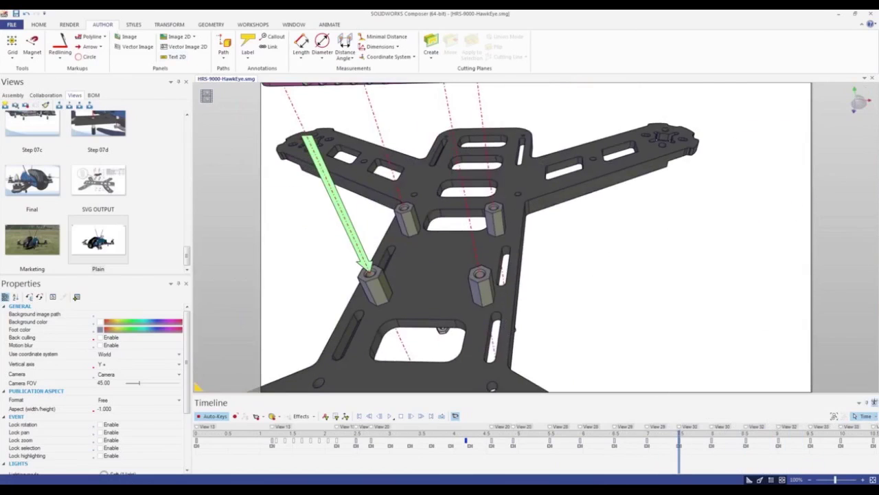
pyautogui.click(871, 402)
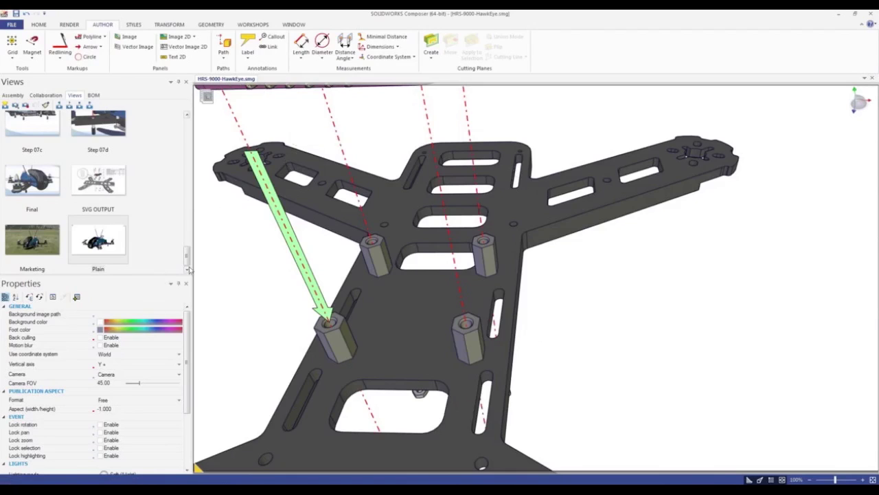
pyautogui.click(112, 249)
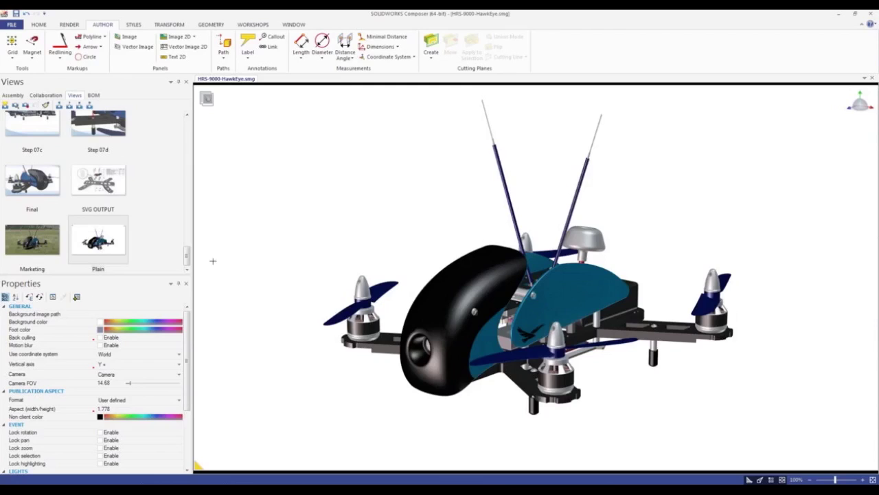
# Preview the Marketing view, return to Plain, create View 50 and select the whole drone.
pyautogui.click(36, 256)
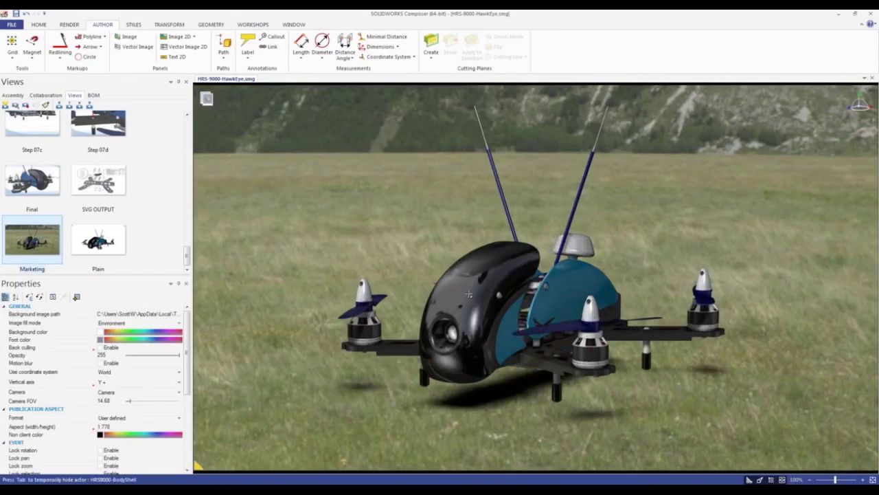
pyautogui.moveTo(605, 326)
pyautogui.mouseDown()
pyautogui.moveTo(522, 324)
pyautogui.moveTo(590, 323)
pyautogui.mouseUp()
pyautogui.click(104, 241)
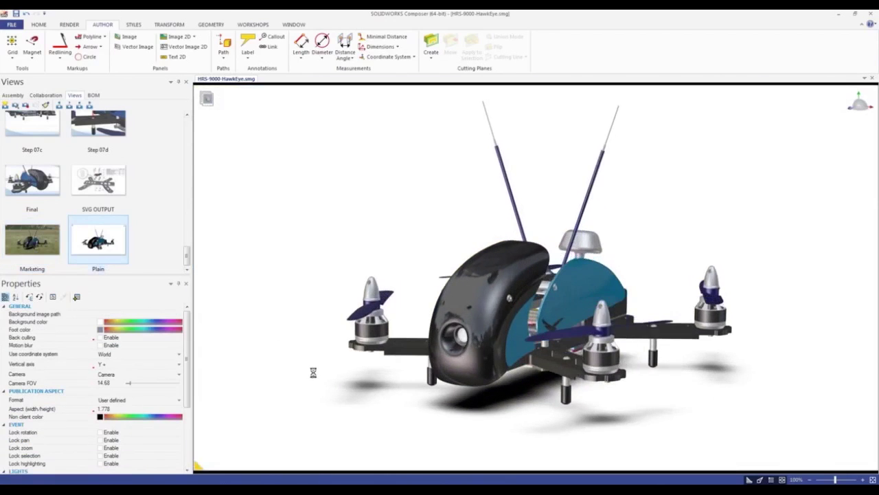
pyautogui.click(4, 107)
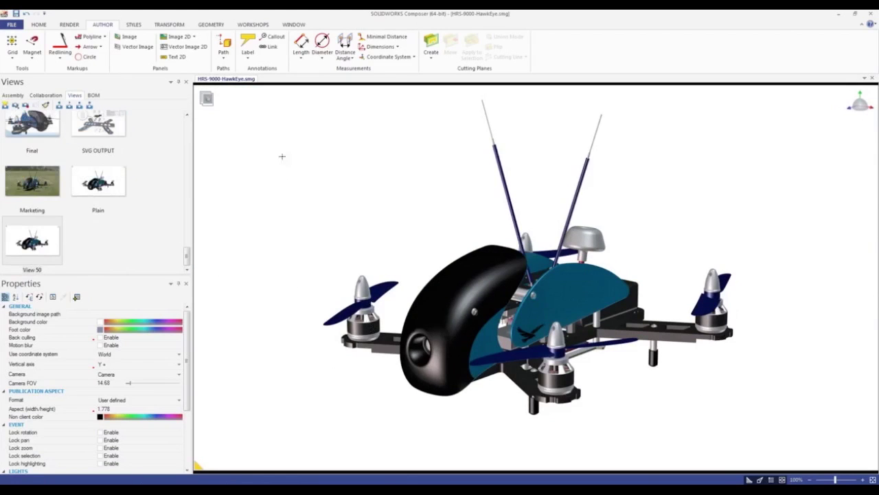
pyautogui.moveTo(278, 145); pyautogui.dragTo(827, 431)
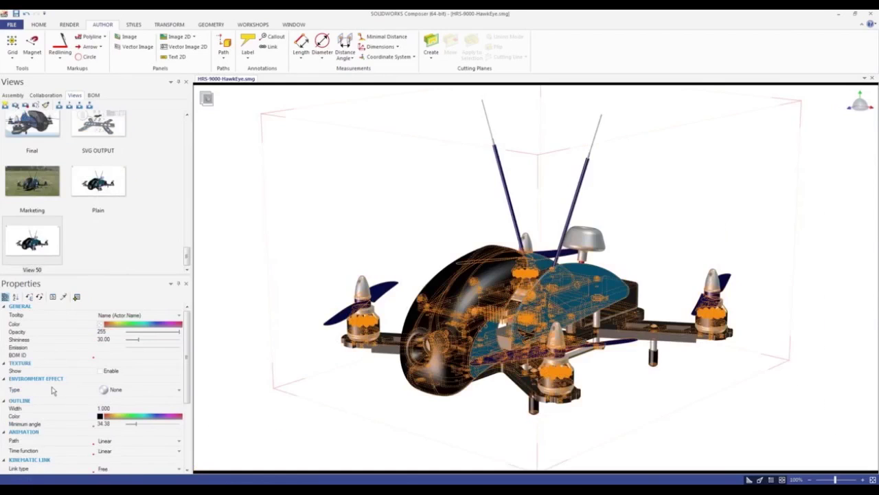
# Apply the Chromic environment effect to the whole drone.
pyautogui.click(132, 393)
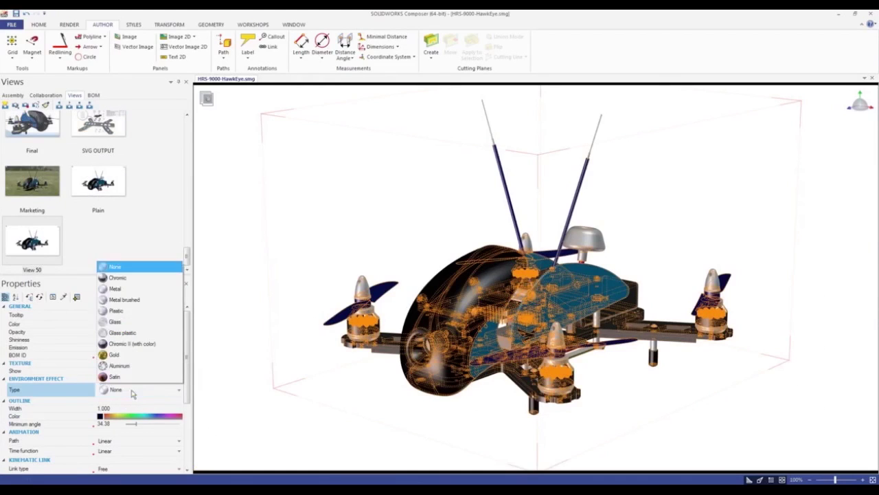
pyautogui.click(127, 278)
pyautogui.click(298, 236)
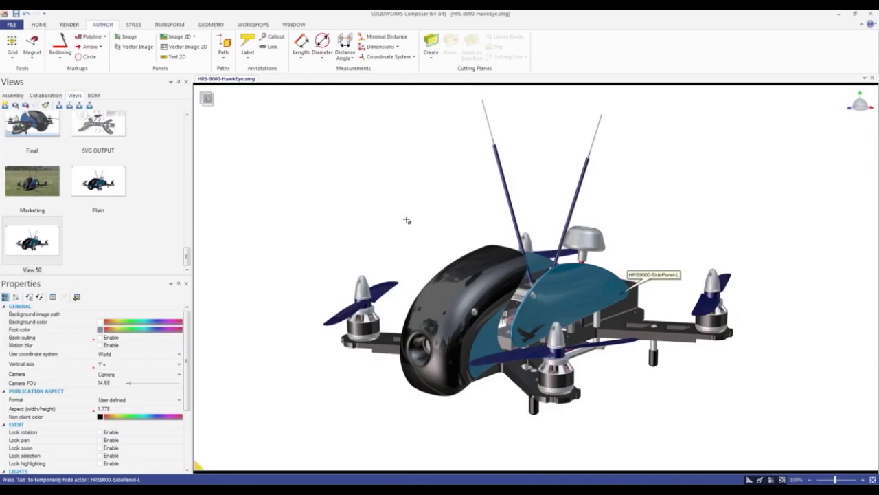
# Give the drone's BodyShell a Metal environment effect.
pyautogui.click(468, 295)
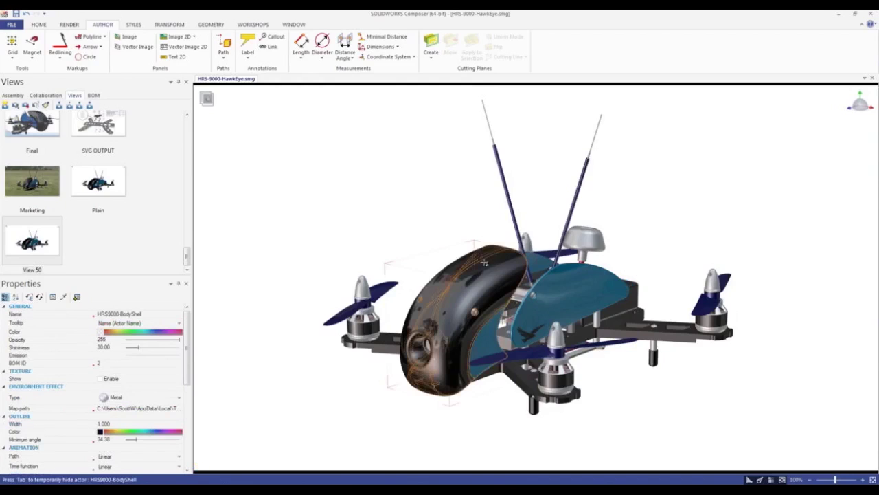
pyautogui.click(130, 399)
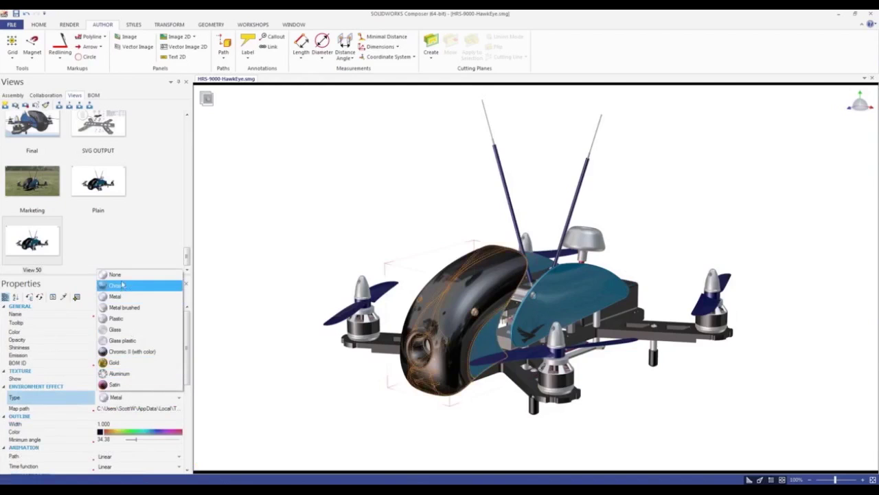
pyautogui.click(272, 245)
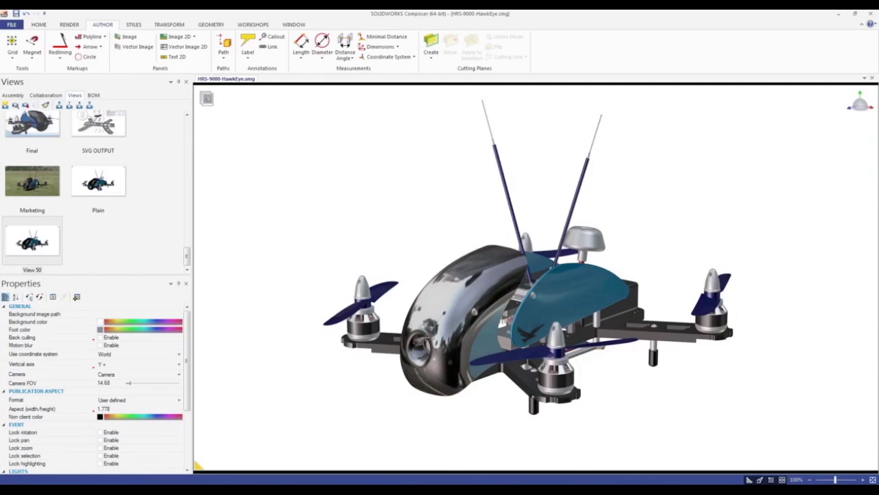
pyautogui.click(468, 323)
pyautogui.click(145, 401)
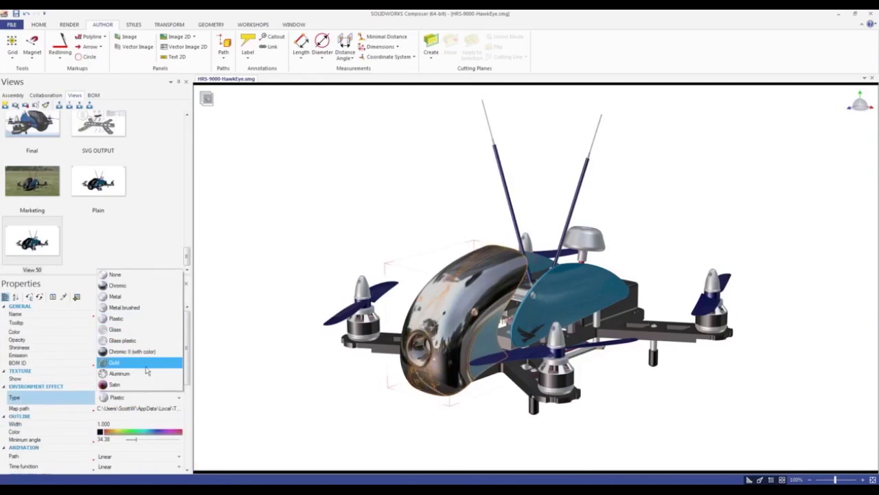
pyautogui.click(114, 296)
pyautogui.click(454, 245)
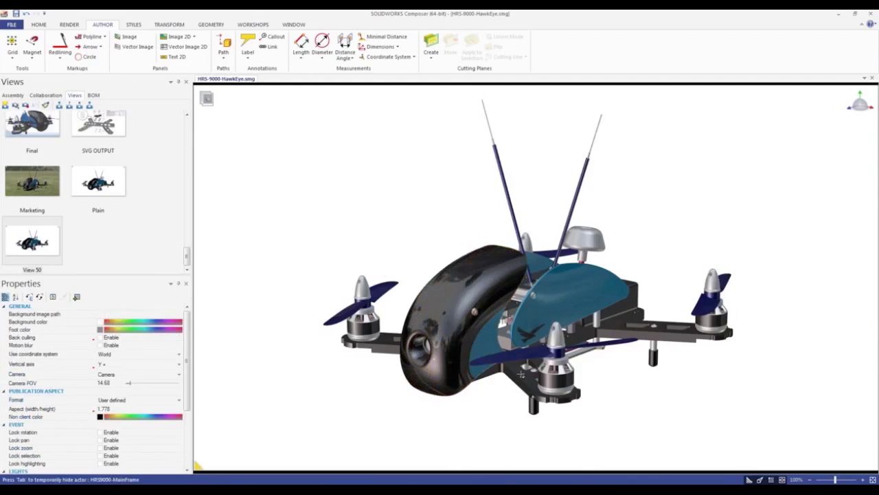
# Give the MainFrame a Metal brushed effect, rotate the drone, and save View 51.
pyautogui.click(524, 377)
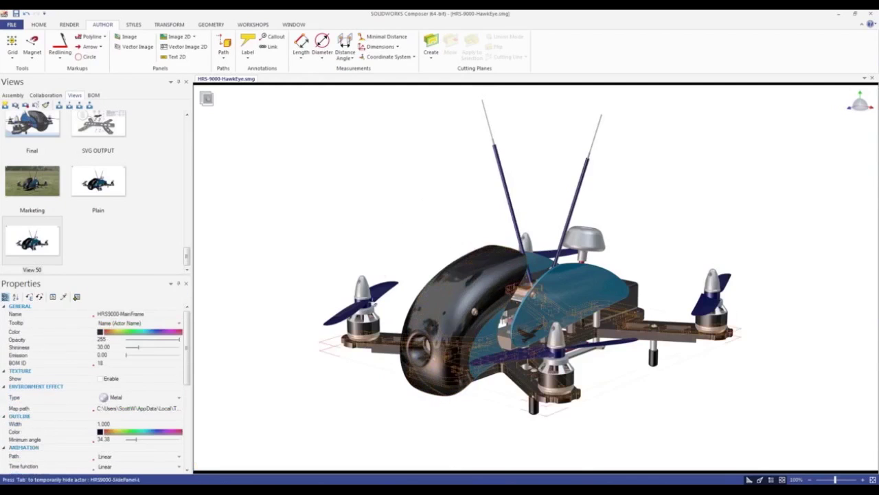
pyautogui.click(139, 399)
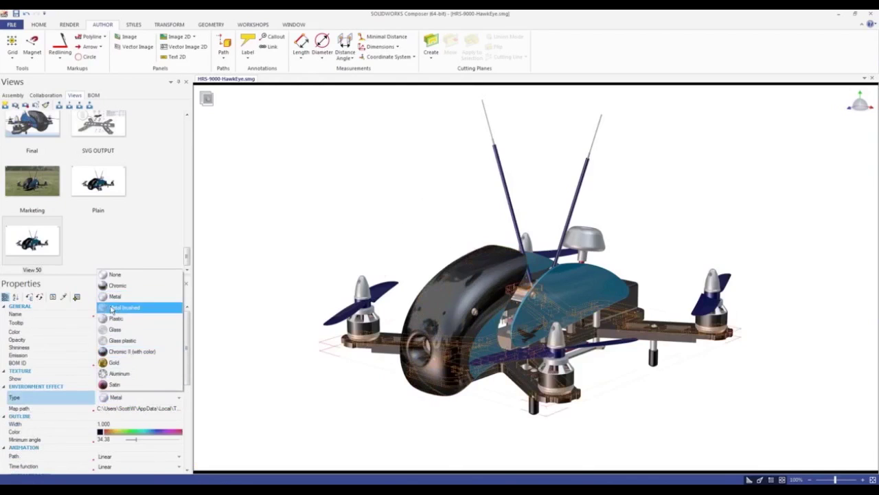
pyautogui.click(348, 285)
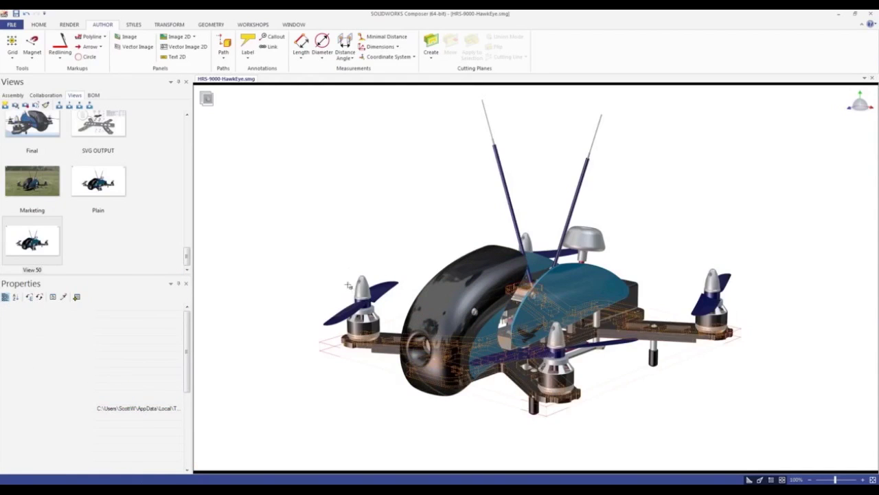
pyautogui.moveTo(348, 286); pyautogui.dragTo(514, 238)
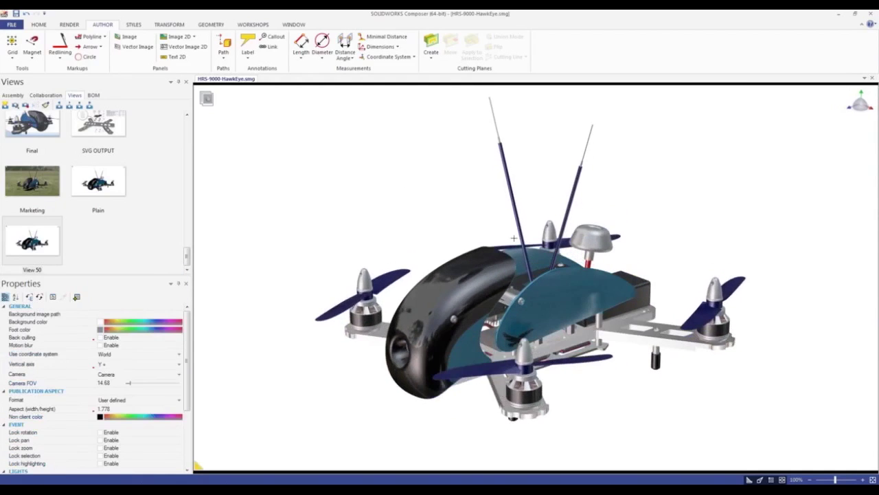
pyautogui.click(6, 106)
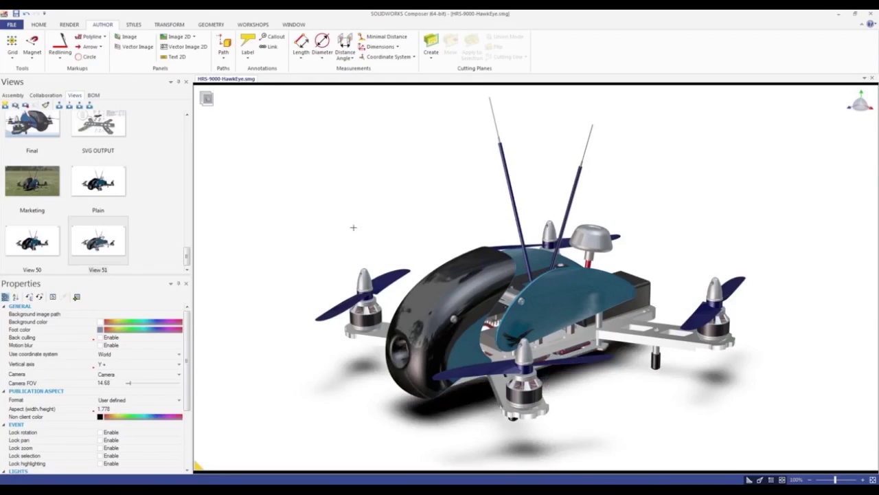
# Select the Environment Ground and try its mirror reflection at intensity 152.
pyautogui.click(46, 94)
pyautogui.click(5, 156)
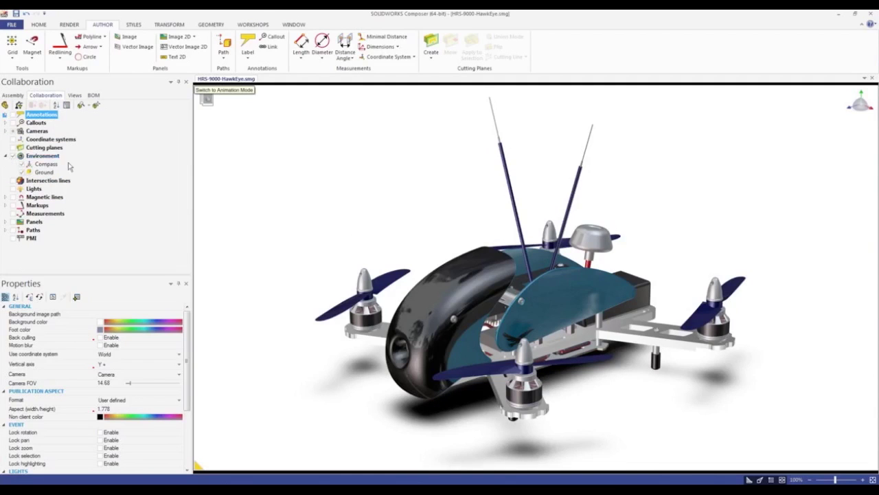
pyautogui.click(46, 173)
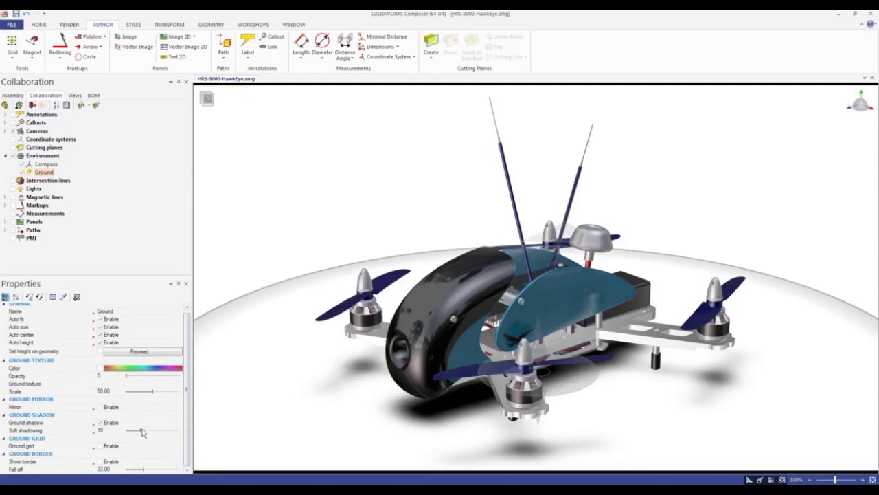
pyautogui.click(101, 407)
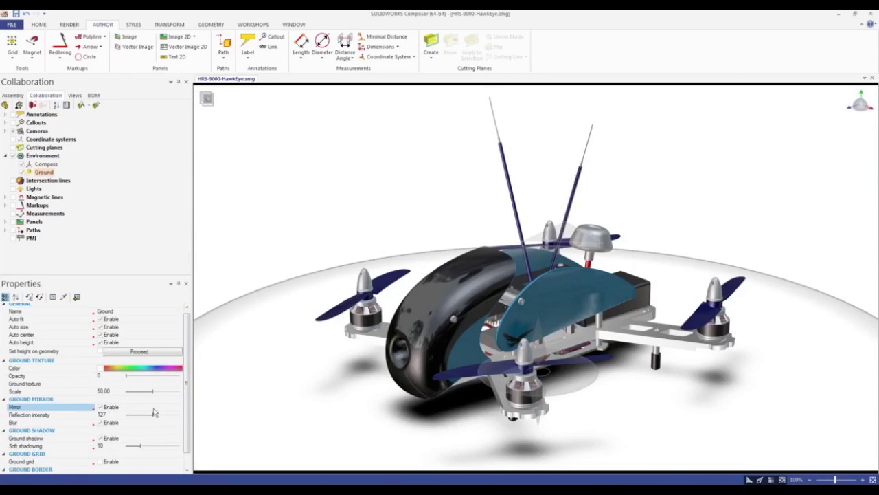
pyautogui.moveTo(153, 415)
pyautogui.mouseDown()
pyautogui.moveTo(173, 421)
pyautogui.moveTo(162, 417)
pyautogui.mouseUp()
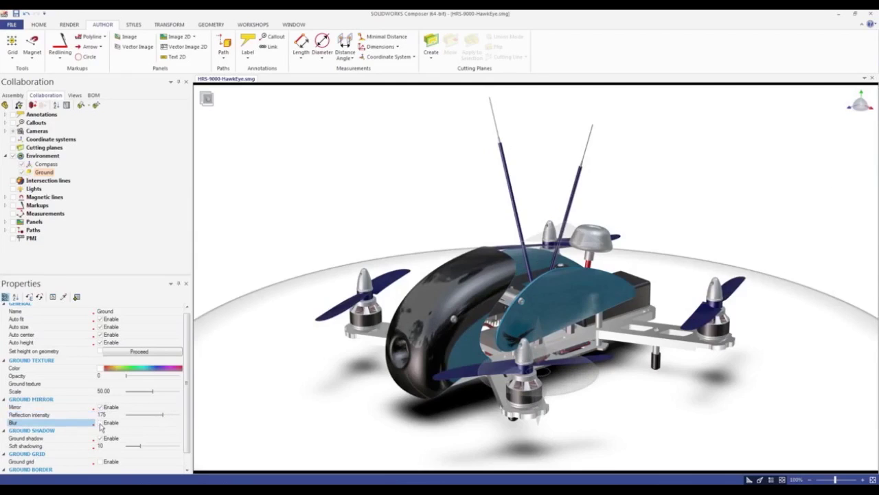
# Turn the ground mirror off, raise soft shadowing to 12, and reposition the ground plane.
pyautogui.click(100, 406)
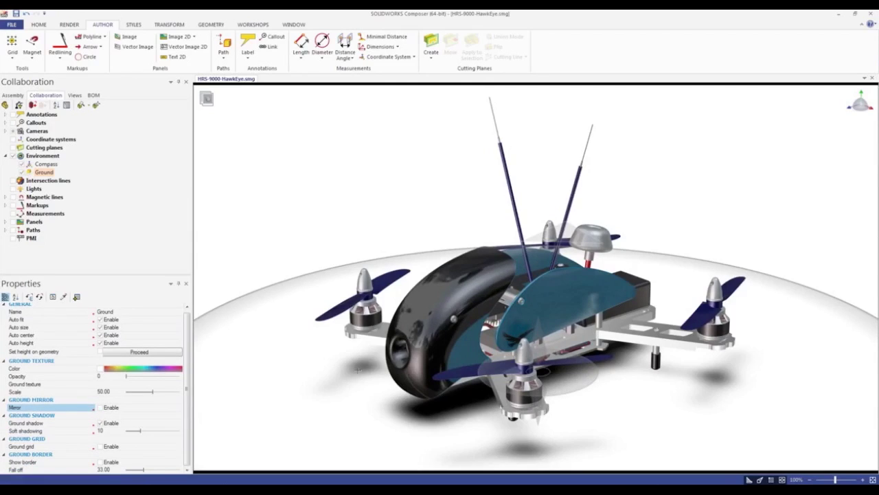
pyautogui.moveTo(139, 434); pyautogui.dragTo(144, 431)
pyautogui.click(334, 188)
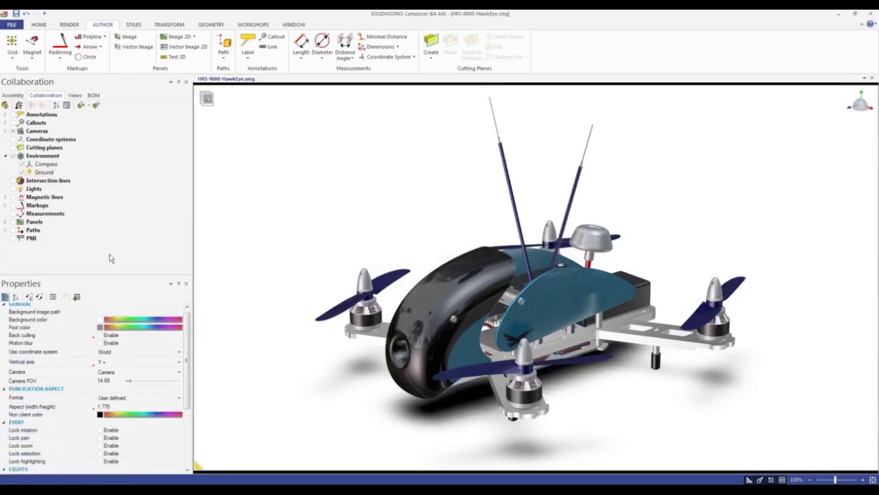
pyautogui.click(44, 173)
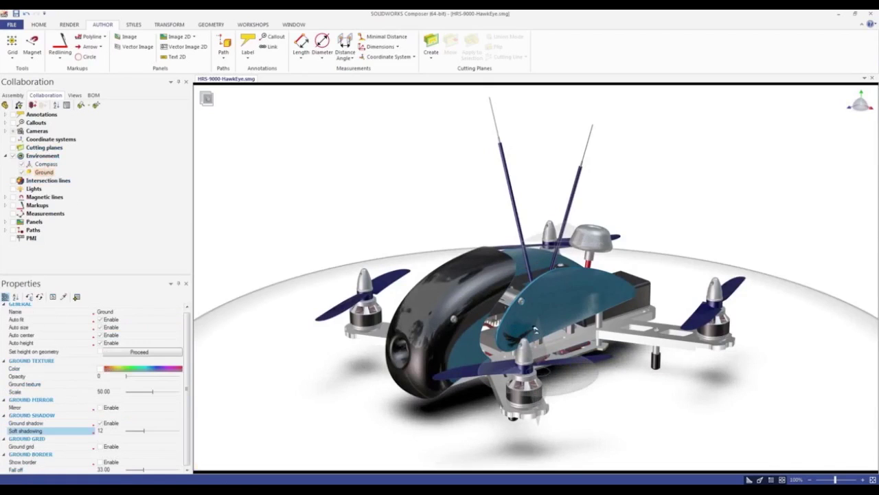
pyautogui.moveTo(535, 331); pyautogui.dragTo(359, 176)
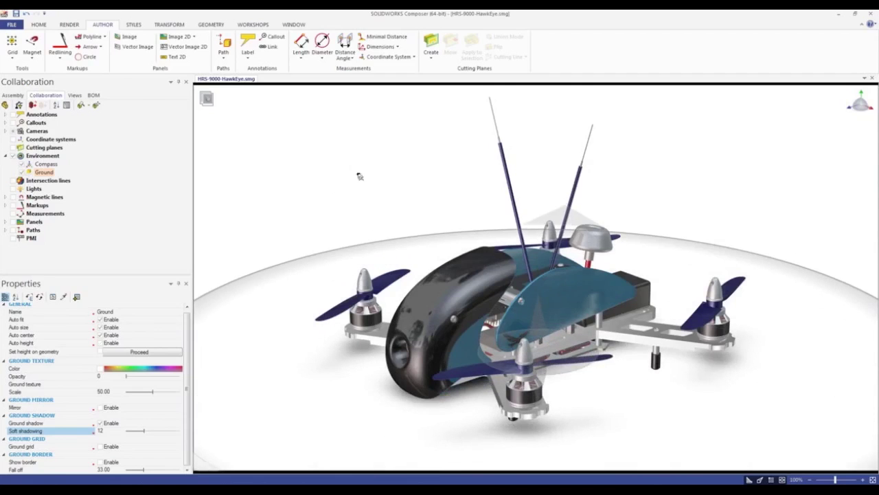
pyautogui.click(356, 196)
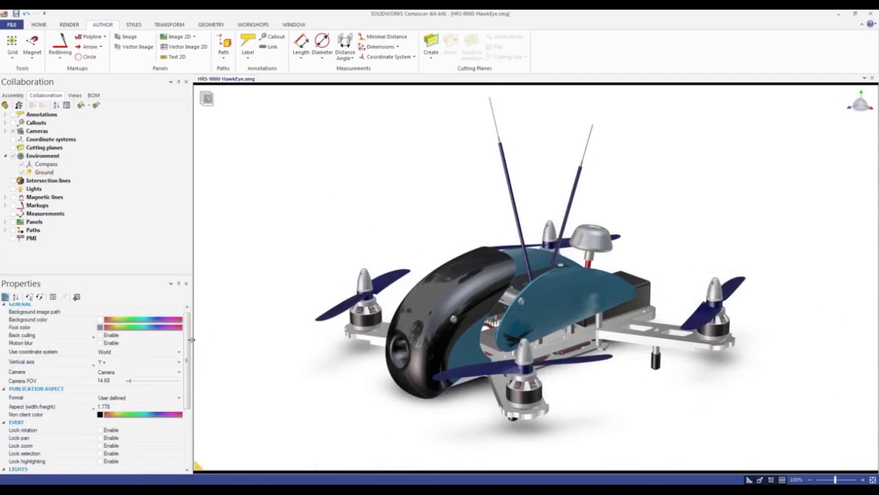
pyautogui.moveTo(191, 340); pyautogui.dragTo(182, 429)
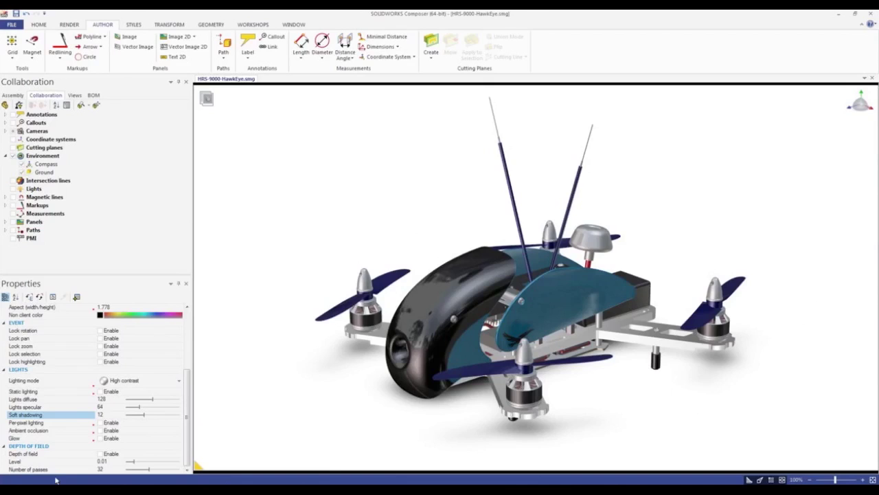
# Use Metal (3 lights) with static, per-pixel lighting, shadows and ambient occlusion at radius 9.48.
pyautogui.click(124, 380)
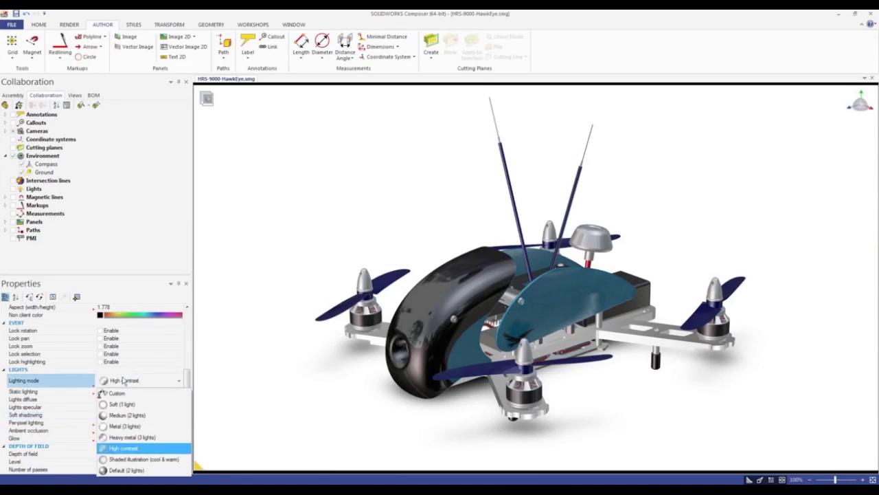
pyautogui.click(124, 426)
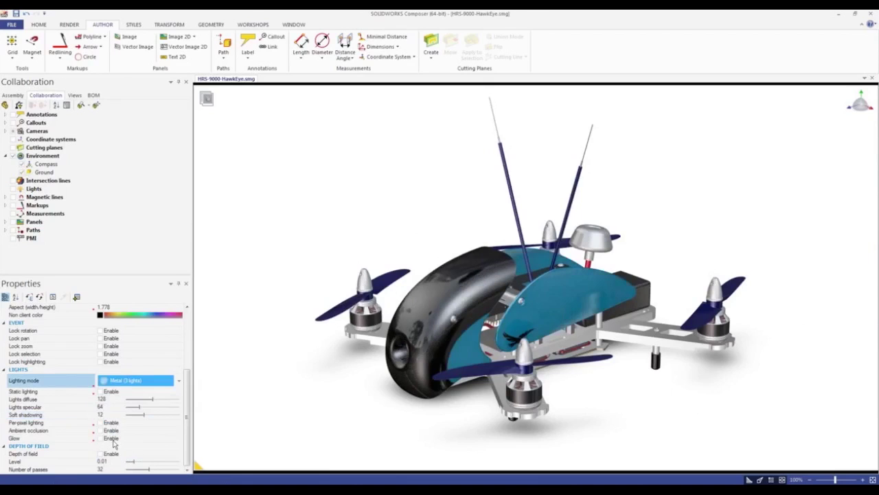
pyautogui.click(102, 391)
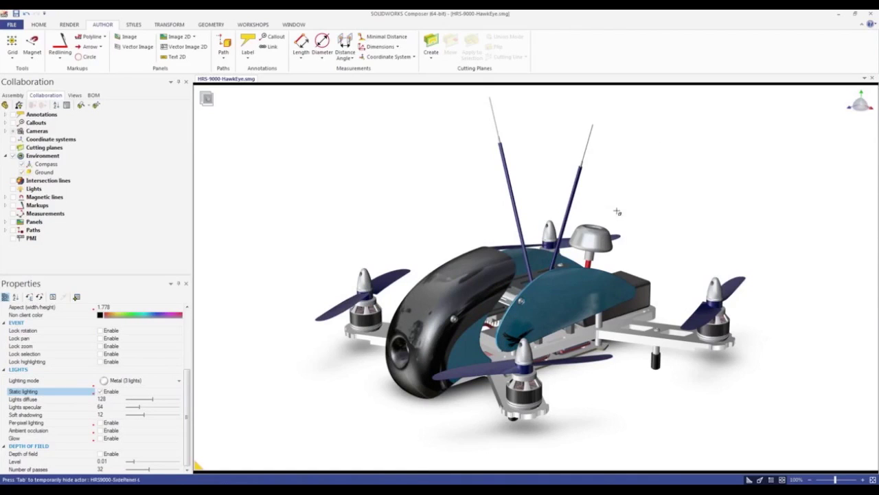
pyautogui.click(103, 423)
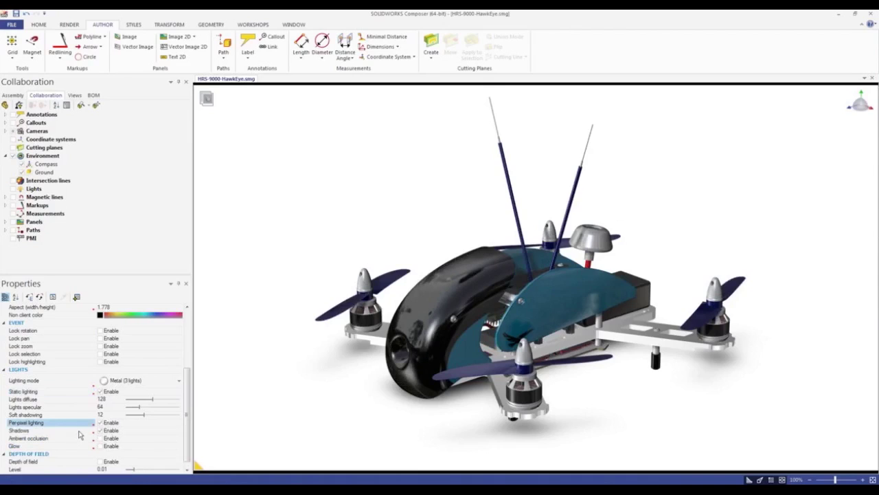
pyautogui.click(100, 430)
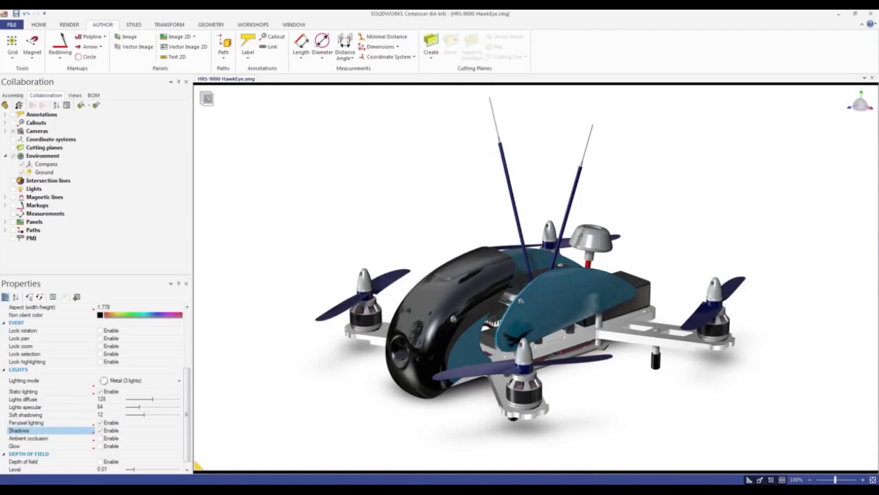
pyautogui.click(100, 439)
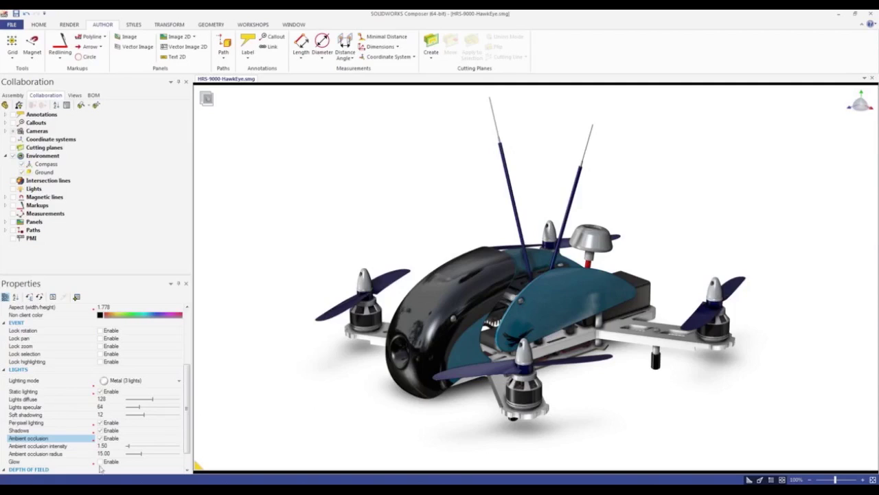
pyautogui.moveTo(142, 453); pyautogui.dragTo(125, 458)
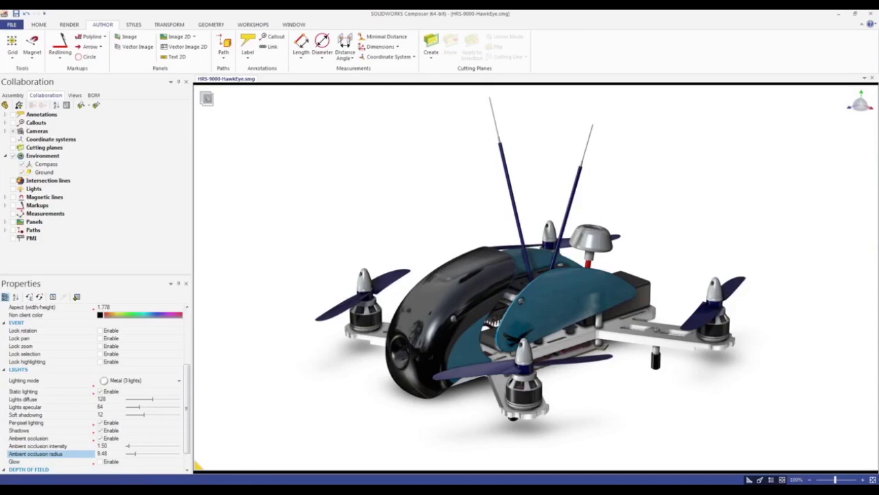
pyautogui.moveTo(181, 487)
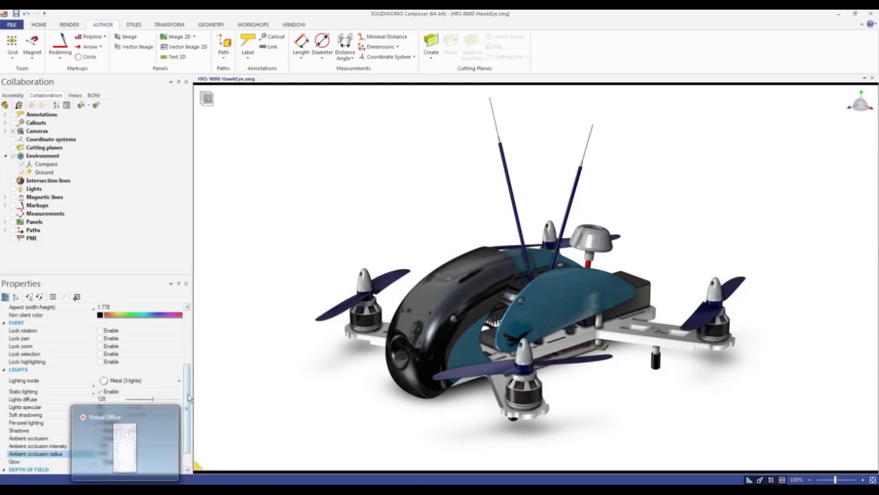
pyautogui.scroll(-1, 82, 461)
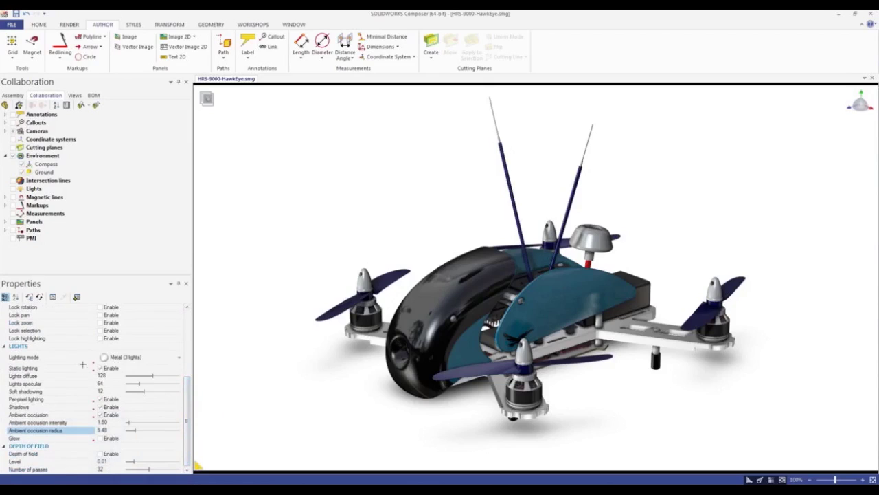
pyautogui.click(73, 96)
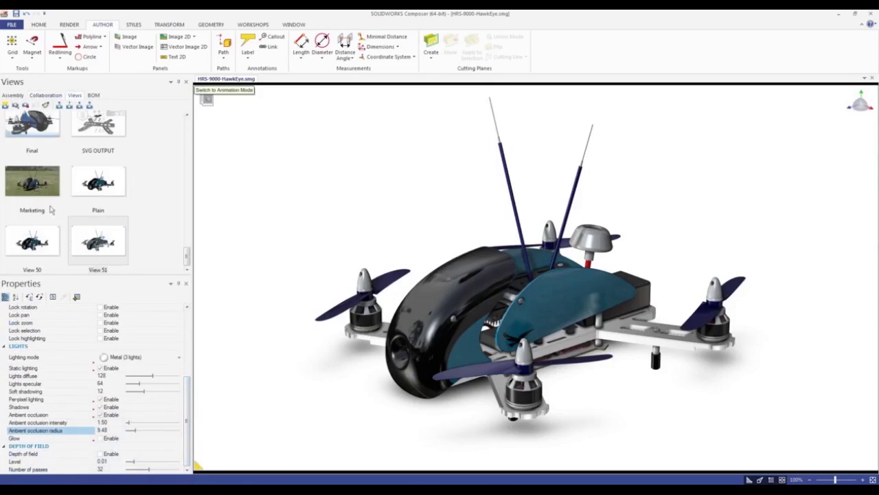
# Set HDRI.bmp from Desktop\2016 Demos\1 - Demo\2 - Images as the background image.
pyautogui.click(298, 255)
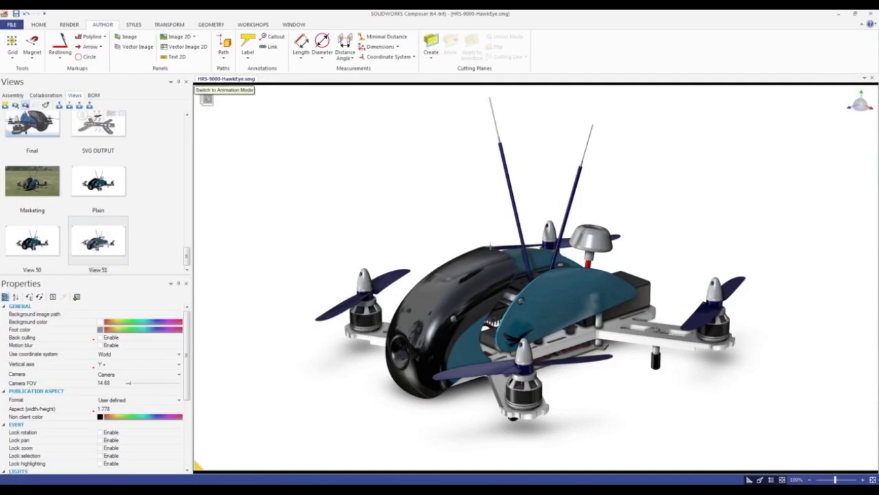
pyautogui.click(169, 313)
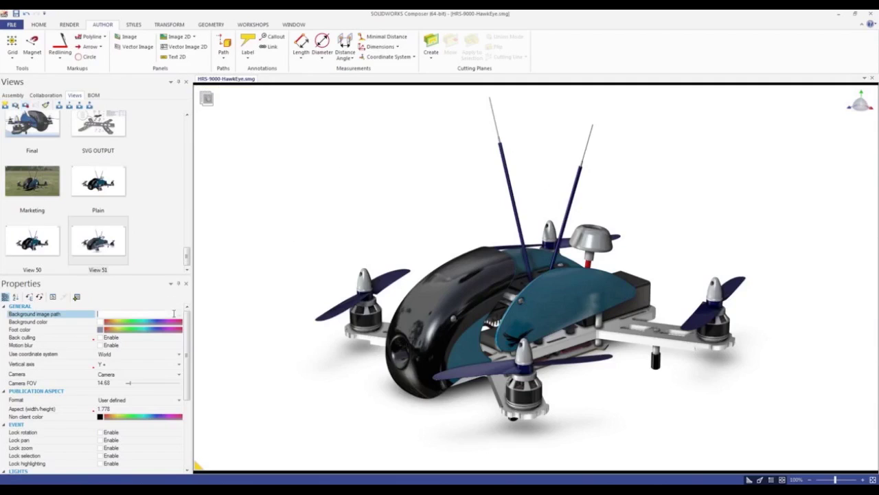
pyautogui.click(179, 314)
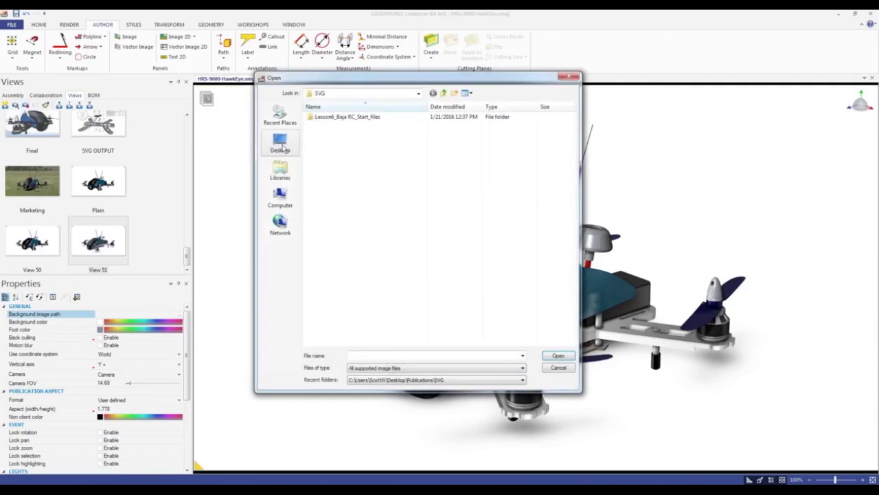
pyautogui.click(281, 144)
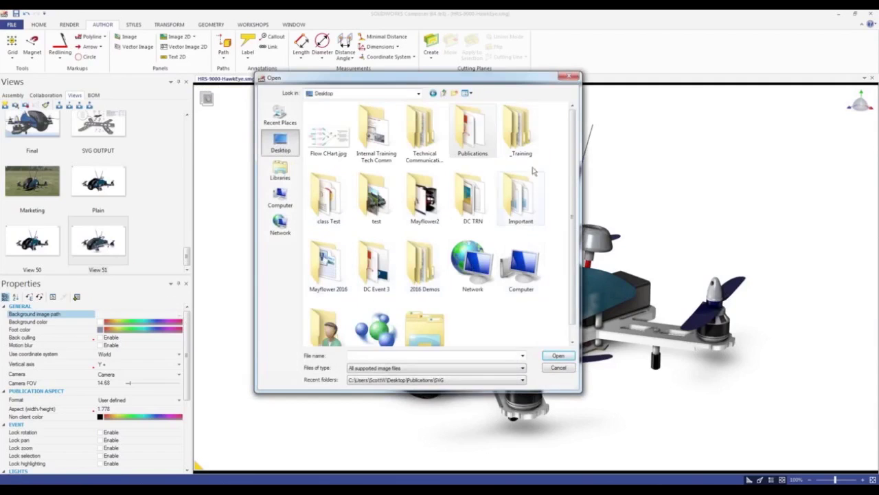
pyautogui.scroll(-1, 572, 164)
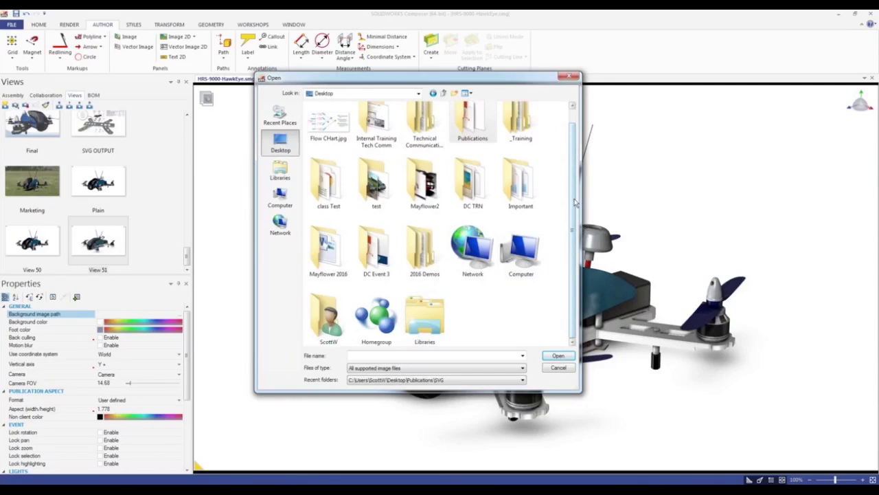
pyautogui.doubleClick(424, 253)
pyautogui.doubleClick(328, 118)
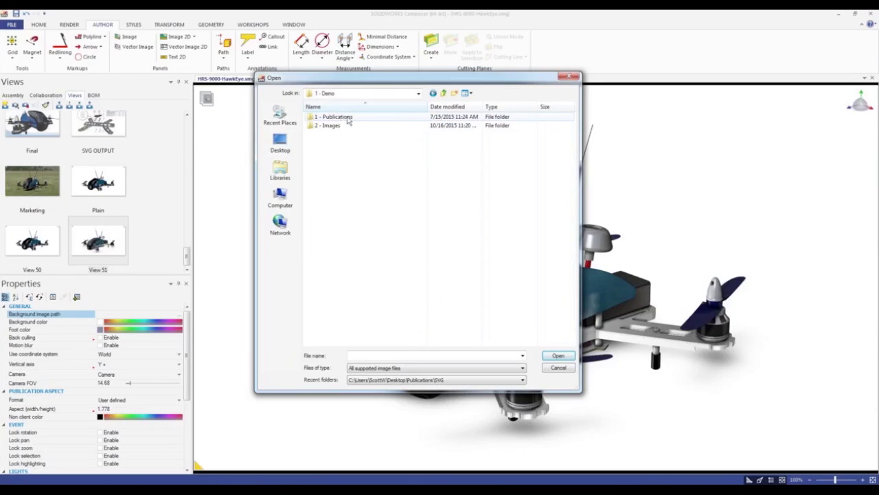
pyautogui.doubleClick(343, 127)
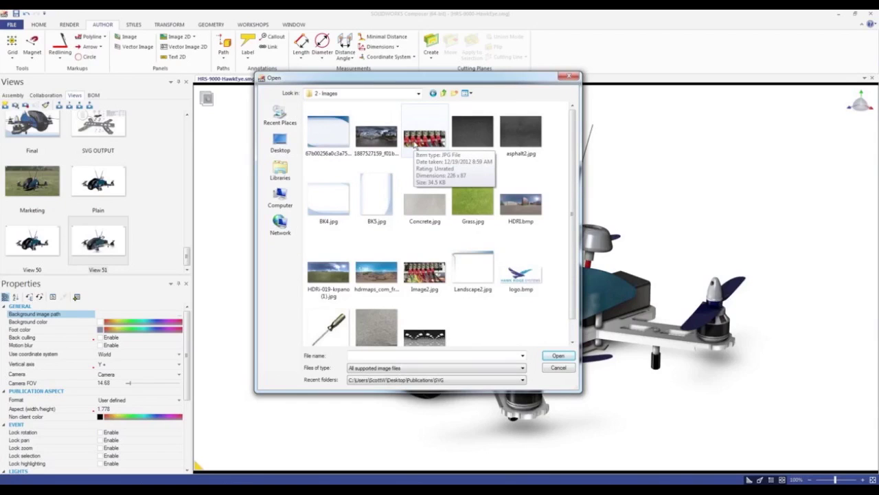
pyautogui.click(516, 200)
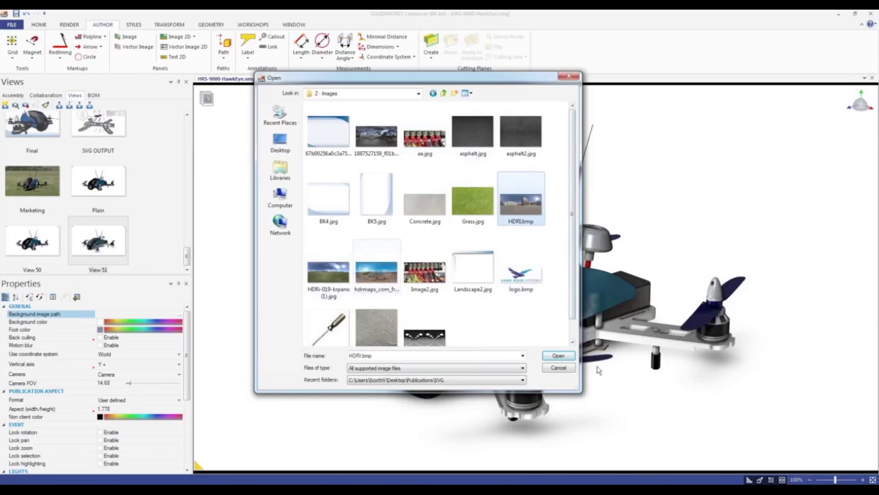
pyautogui.click(558, 357)
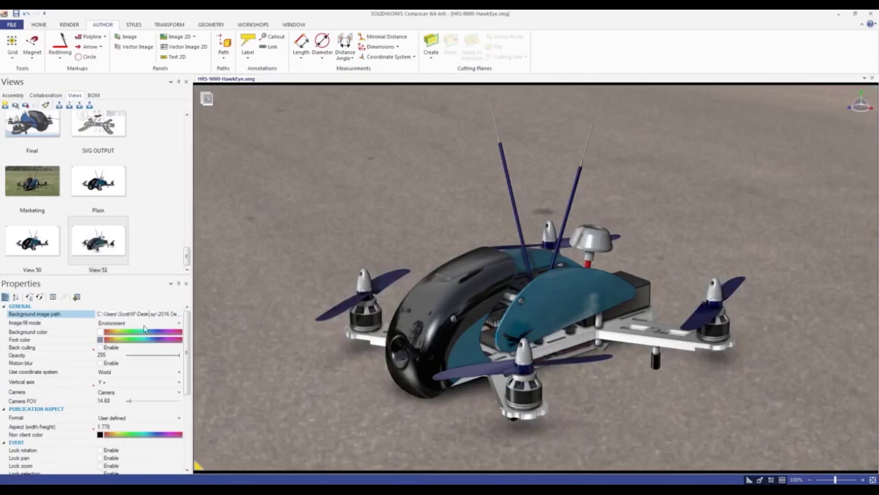
# Keep Environment image fill, orbit and zoom close onto the drone, and update View 51.
pyautogui.click(109, 327)
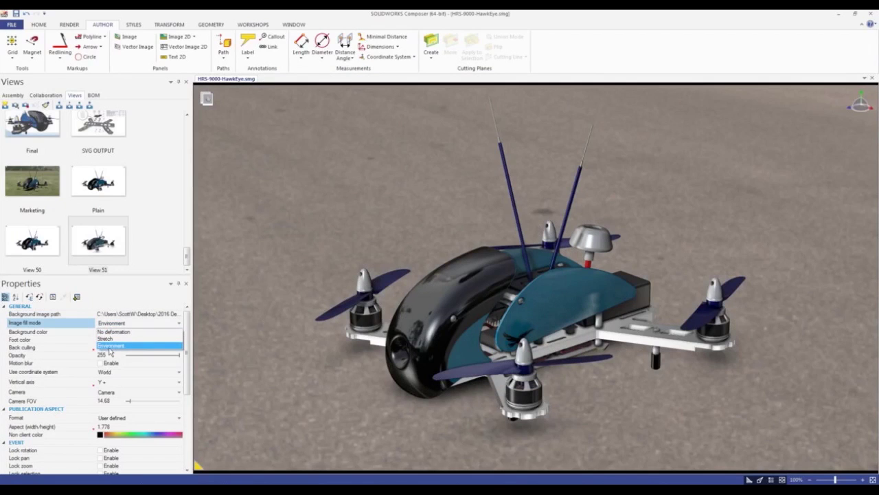
pyautogui.click(111, 349)
pyautogui.moveTo(434, 332); pyautogui.dragTo(431, 324)
pyautogui.scroll(-5, 431, 324)
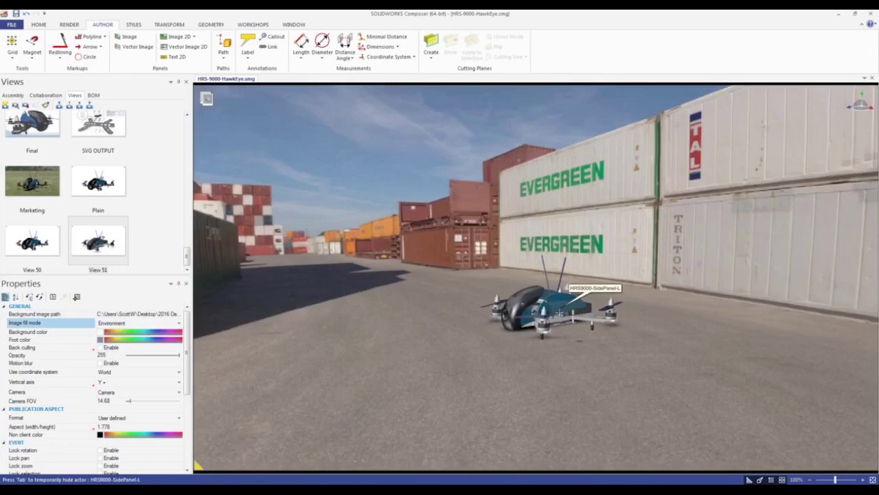
pyautogui.scroll(5, 387, 214)
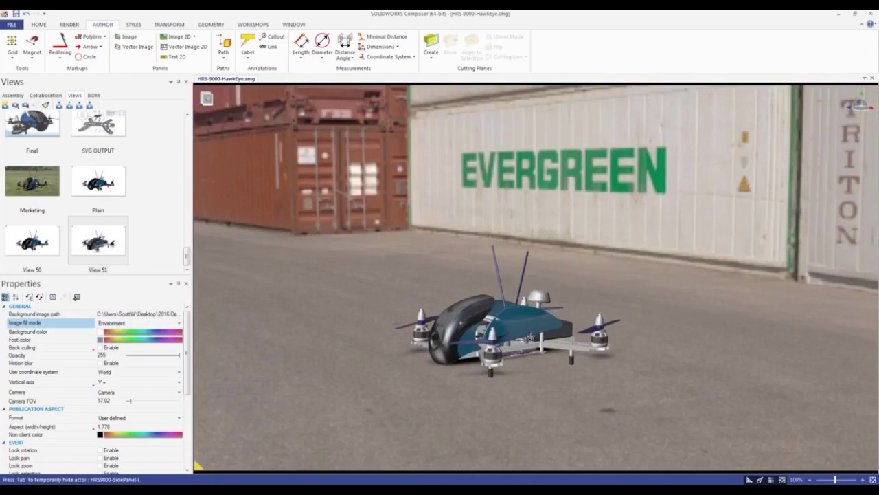
pyautogui.moveTo(414, 290); pyautogui.dragTo(493, 292)
pyautogui.scroll(5, 466, 292)
pyautogui.scroll(2, 502, 299)
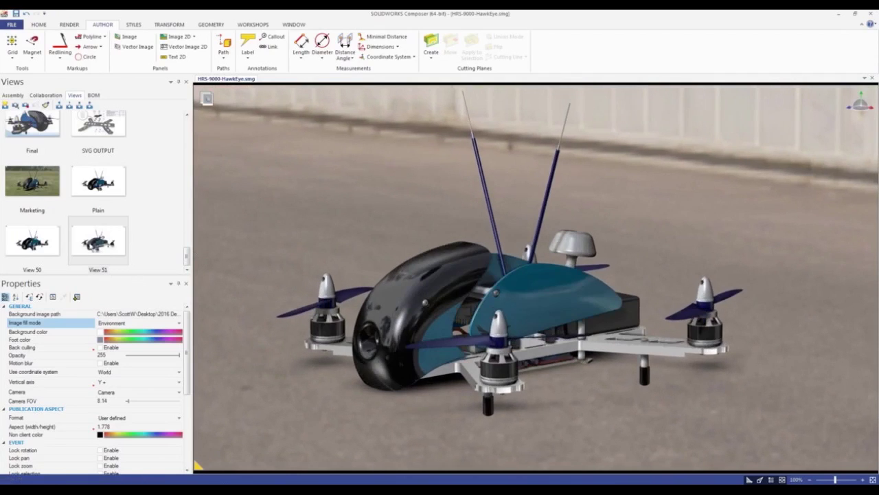
pyautogui.click(94, 246)
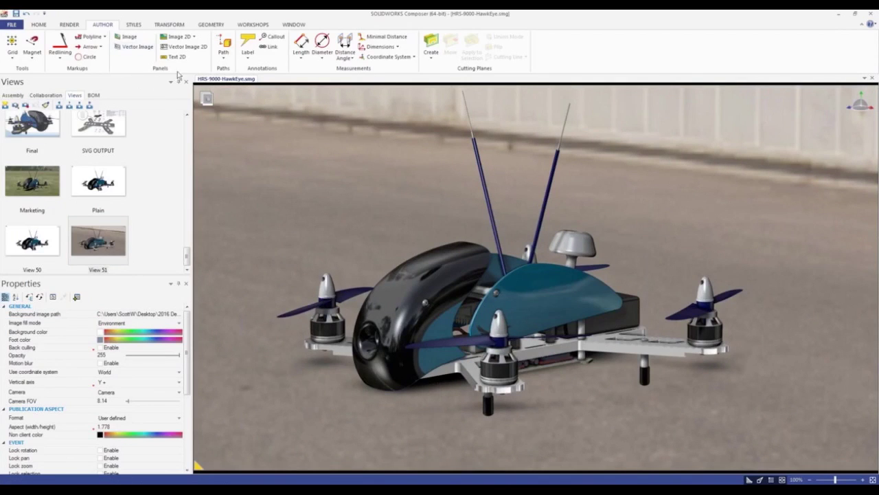
# Set the High Resolution Image to 3600 px wide, 900 dpi, with high JPEG quality.
pyautogui.click(254, 26)
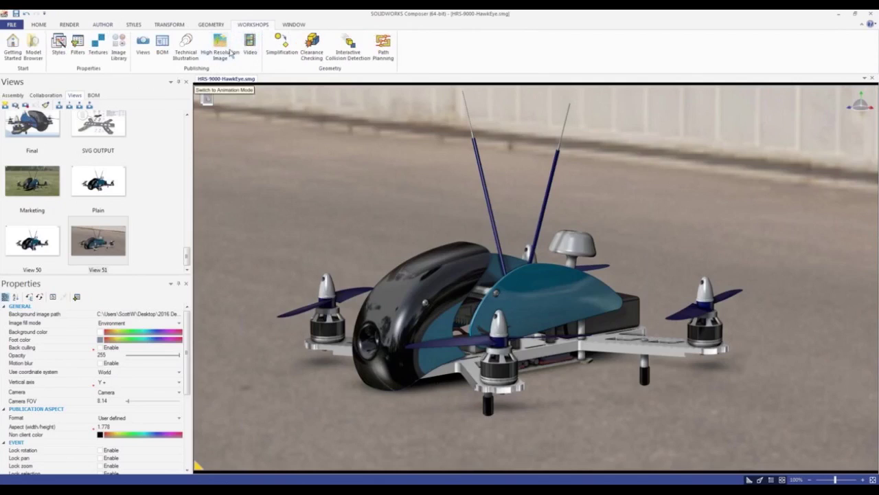
pyautogui.click(219, 53)
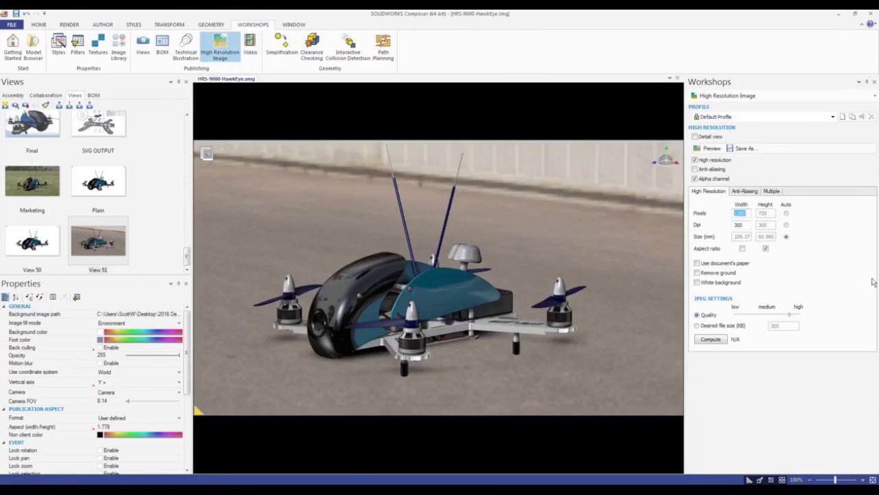
pyautogui.write('600')
pyautogui.doubleClick(740, 225)
pyautogui.write('90')
pyautogui.moveTo(790, 314); pyautogui.dragTo(807, 316)
# Save the render as HRS-9000-HawkEye.jpg in Event 1 - Composer\Publications.
pyautogui.click(744, 149)
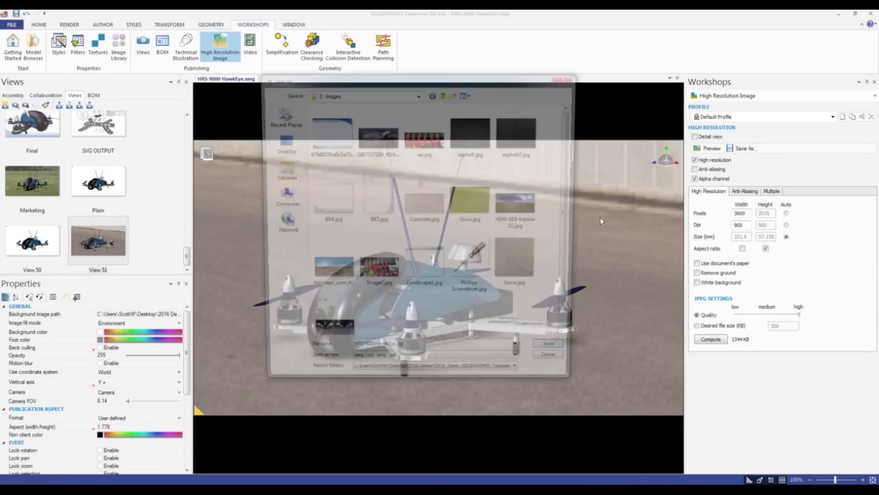
pyautogui.click(280, 144)
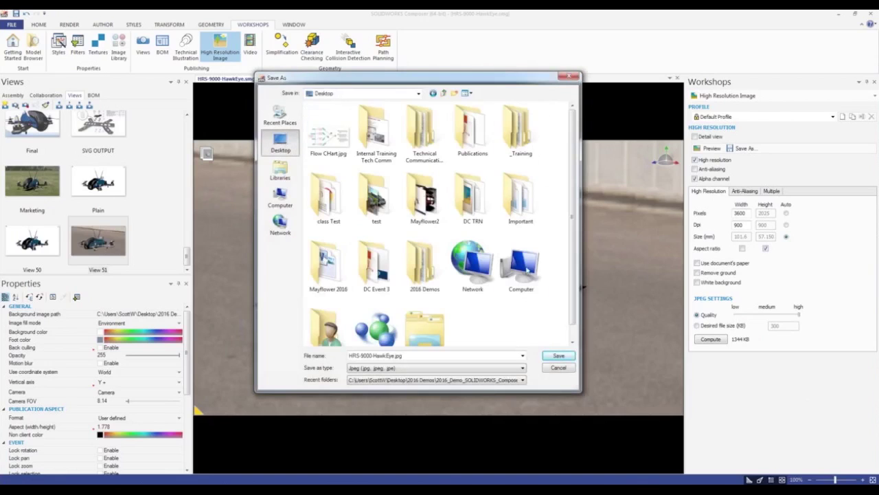
pyautogui.doubleClick(422, 131)
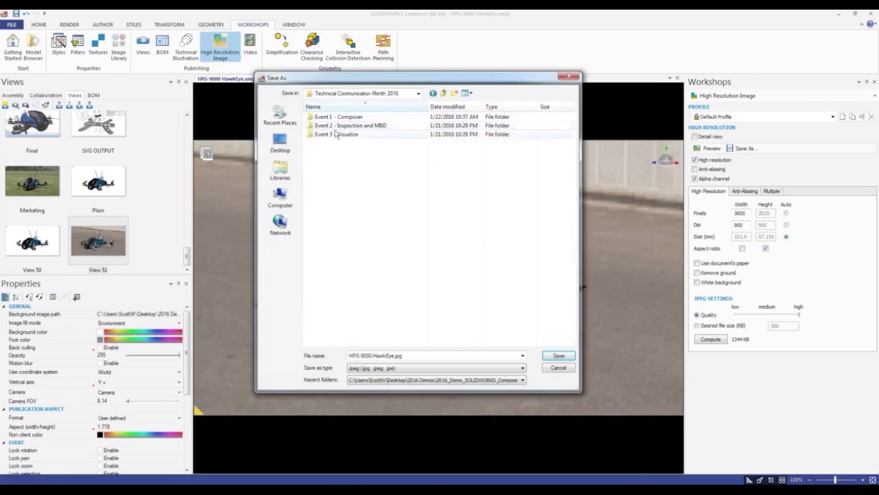
pyautogui.doubleClick(349, 118)
pyautogui.doubleClick(323, 117)
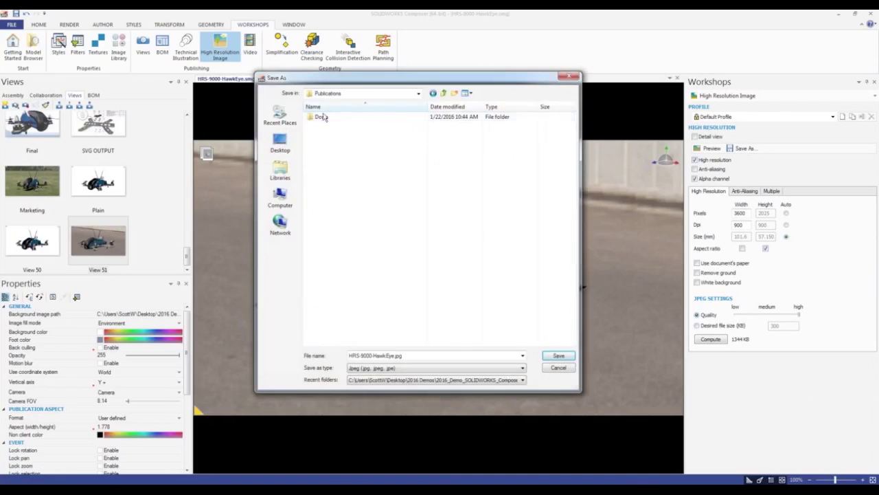
pyautogui.click(558, 356)
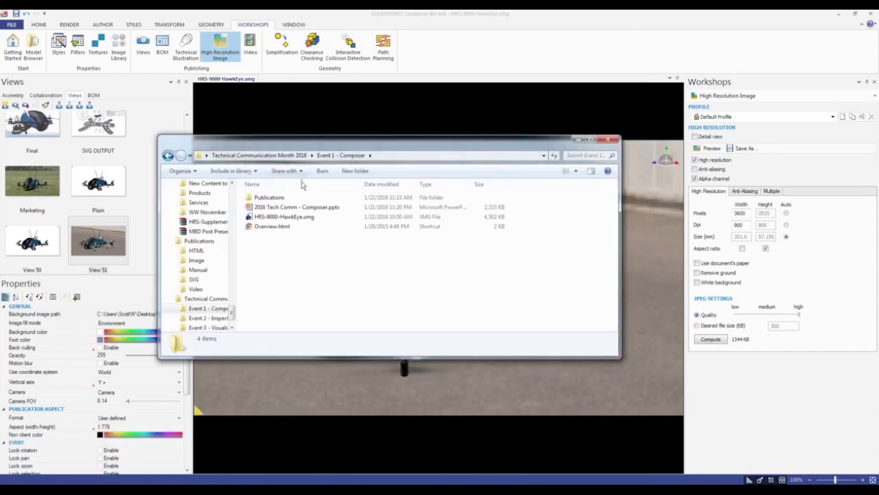
# View HRS-9000-HawkEye.jpg in Photo Viewer, zoom in and out, then close Photo Viewer and Explorer.
pyautogui.doubleClick(275, 193)
pyautogui.click(342, 222)
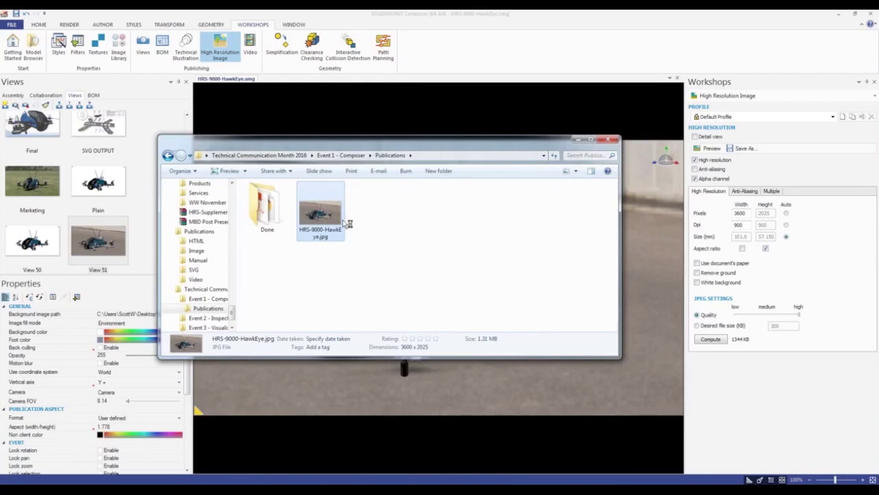
pyautogui.doubleClick(342, 222)
pyautogui.scroll(5, 364, 304)
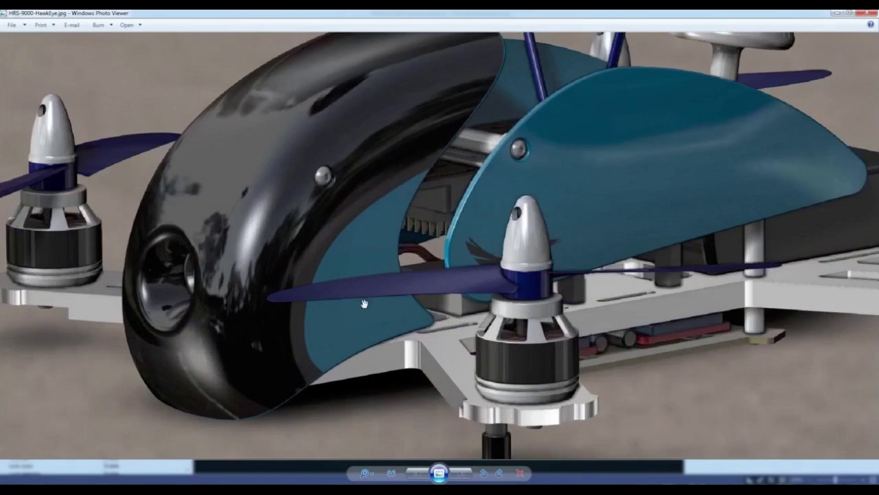
pyautogui.scroll(2, 366, 257)
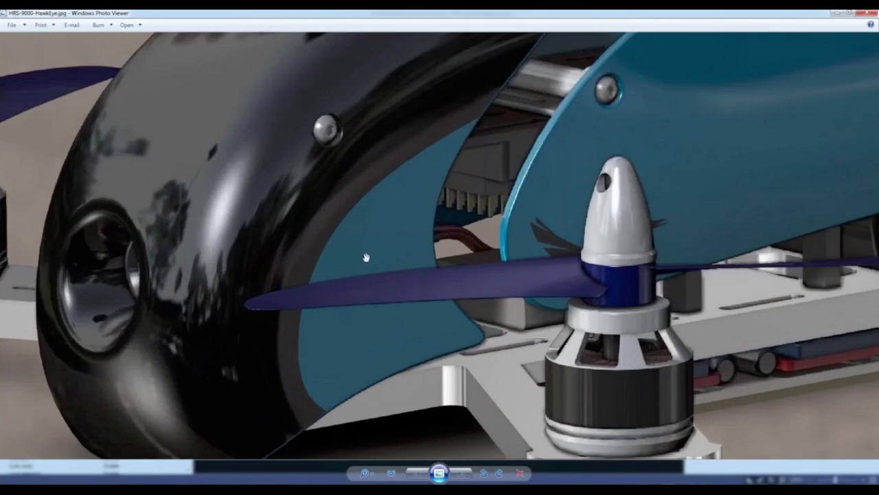
pyautogui.scroll(-4, 593, 314)
pyautogui.scroll(-3, 432, 283)
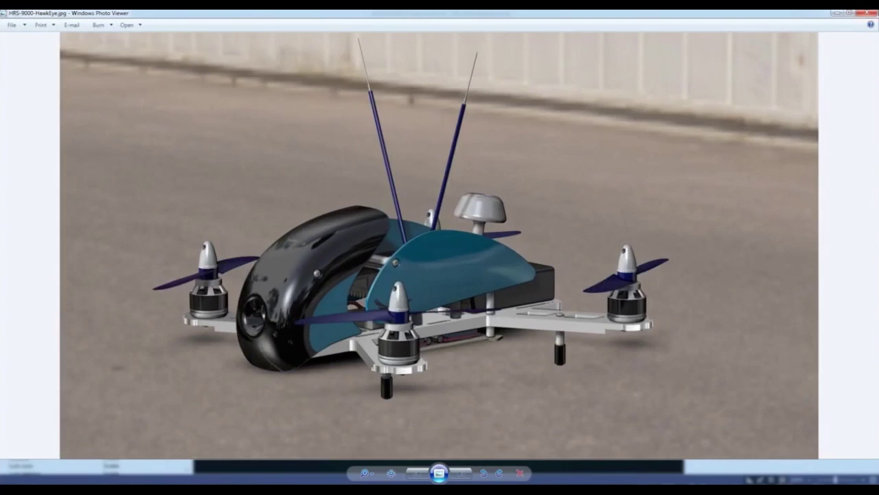
pyautogui.click(871, 13)
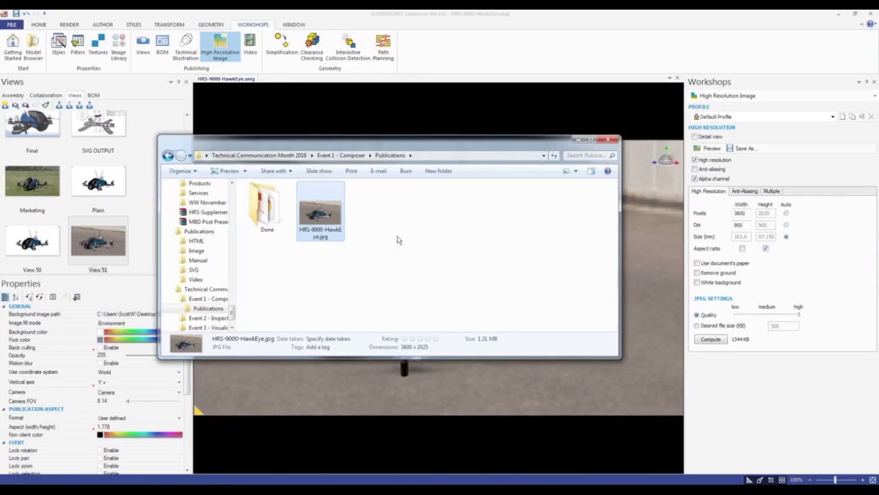
pyautogui.click(157, 114)
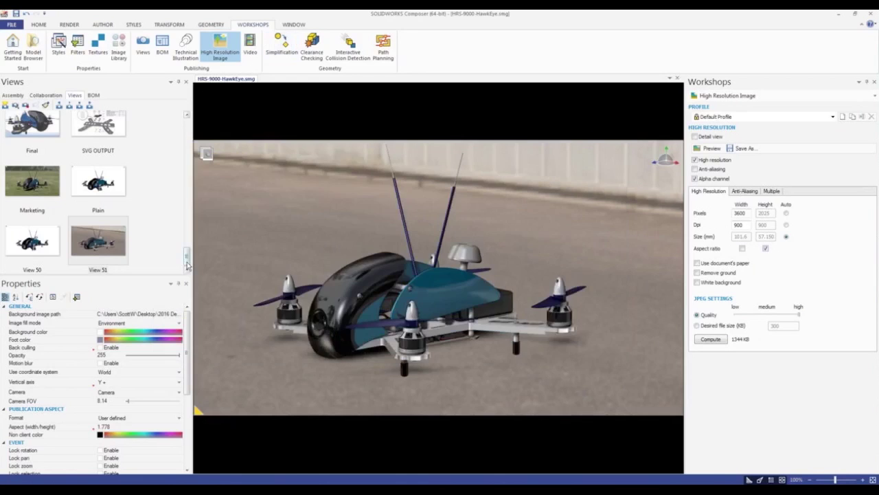
# Switch to the TOC view of the drone and bring up the AUTHOR ribbon.
pyautogui.scroll(10, 107, 143)
pyautogui.click(108, 143)
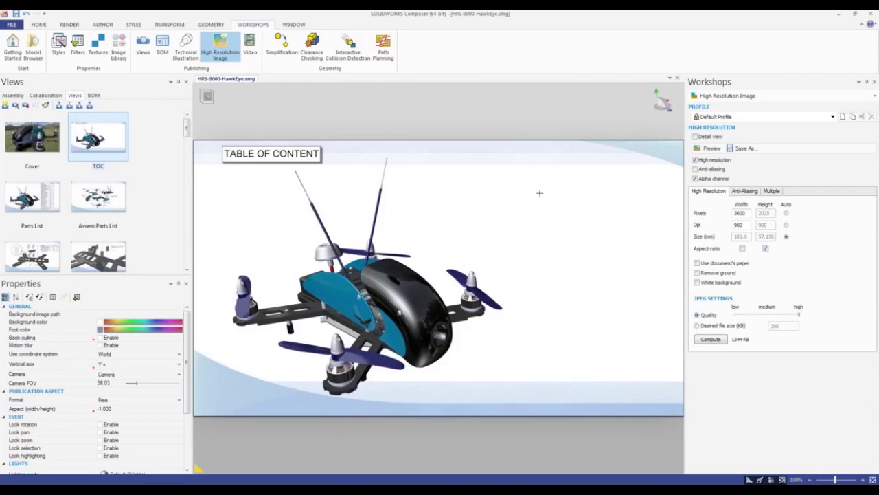
pyautogui.click(103, 25)
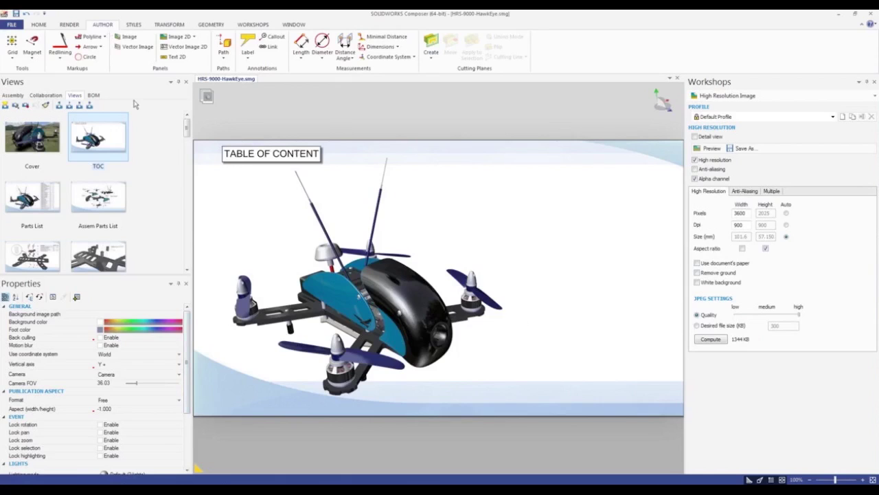
# Add a 2D image box showing HRS-9000-HawkEye.jpg, enlarged proportionally in the upper right.
pyautogui.click(177, 36)
pyautogui.click(492, 185)
pyautogui.click(594, 240)
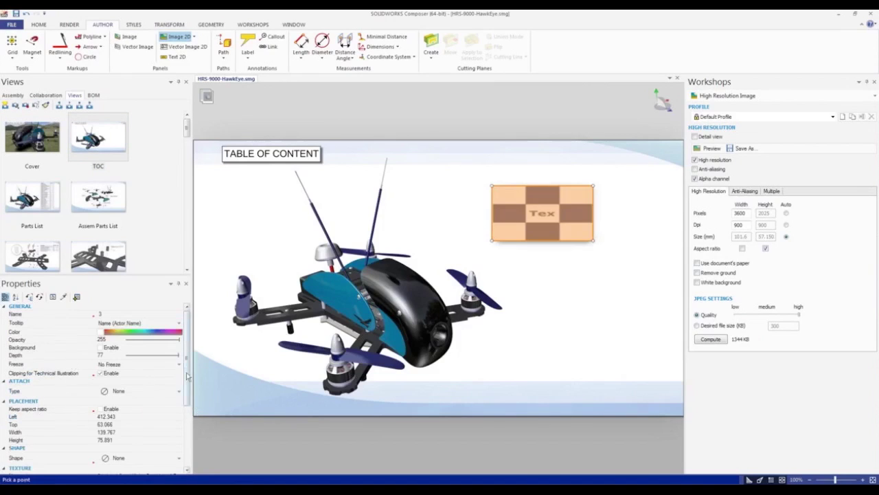
pyautogui.scroll(-3, 182, 371)
pyautogui.click(145, 415)
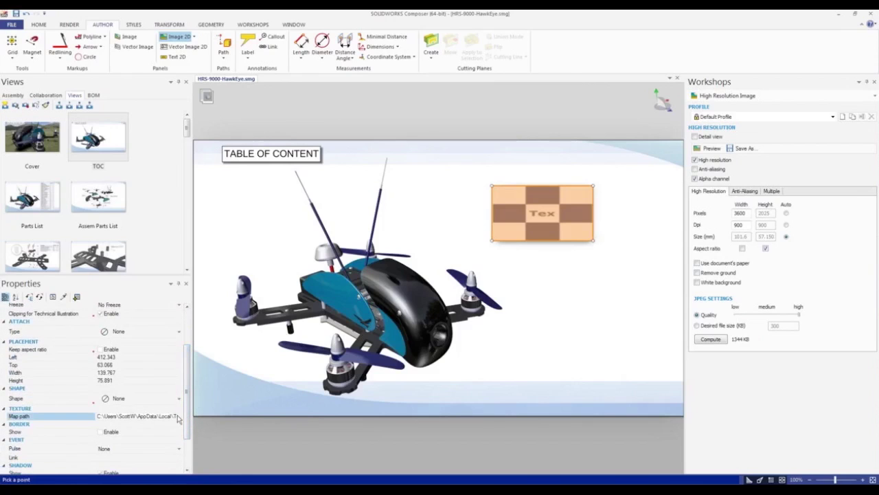
pyautogui.click(177, 417)
pyautogui.click(371, 138)
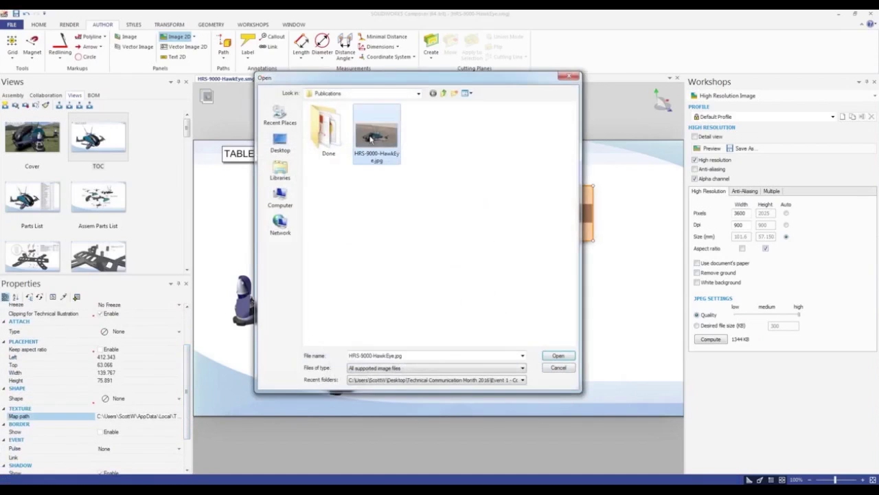
pyautogui.doubleClick(371, 137)
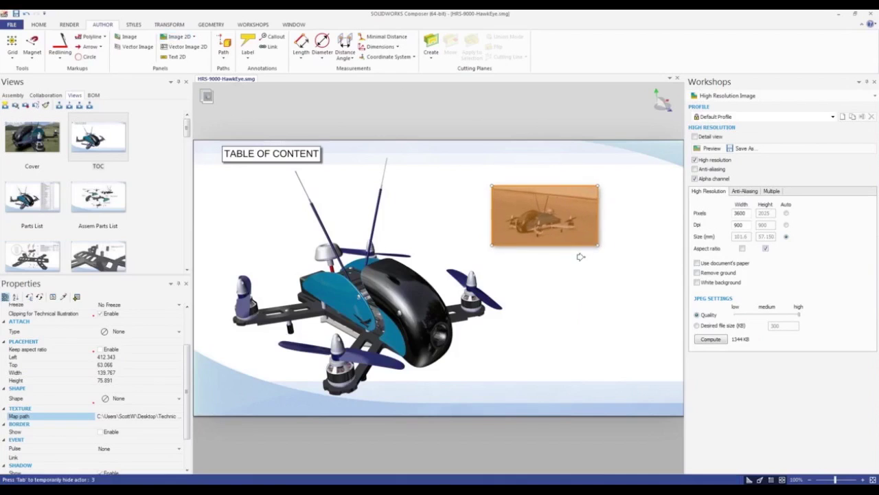
pyautogui.moveTo(581, 256); pyautogui.dragTo(626, 223)
pyautogui.click(617, 314)
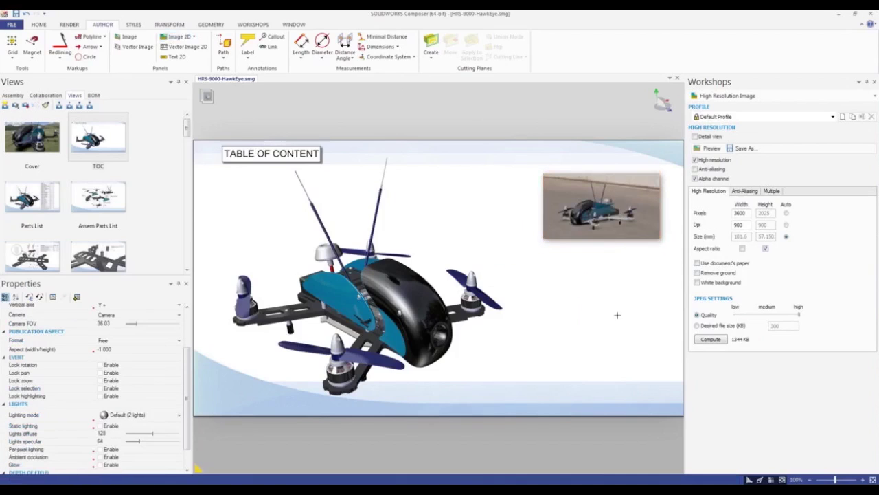
# Adjust the 2D text properties, raising the size to 25 and editing the text content.
pyautogui.click(175, 56)
pyautogui.press('Escape')
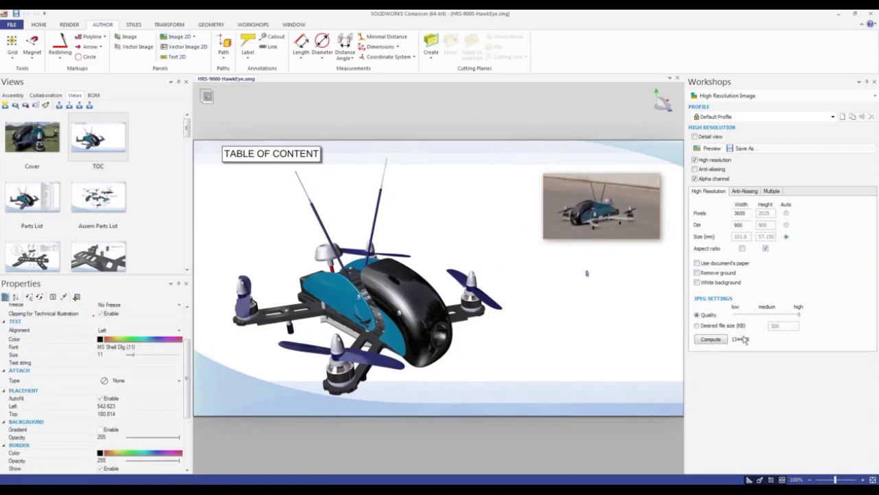
pyautogui.click(144, 355)
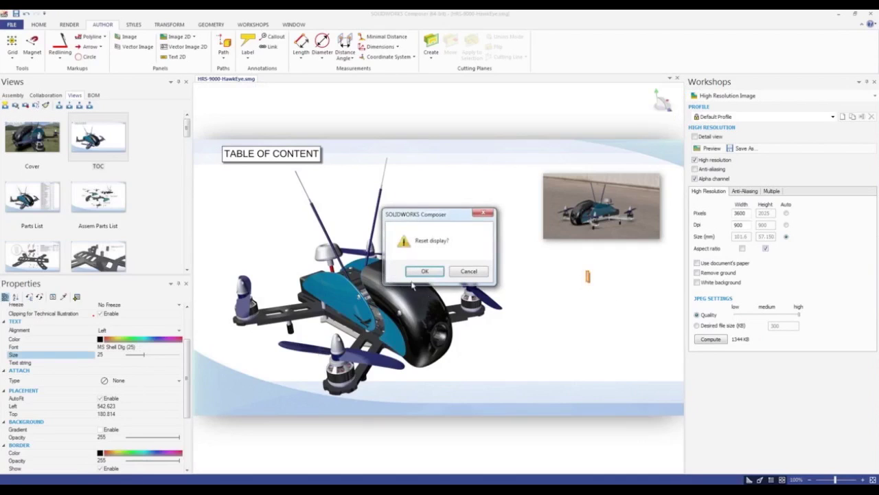
pyautogui.click(468, 272)
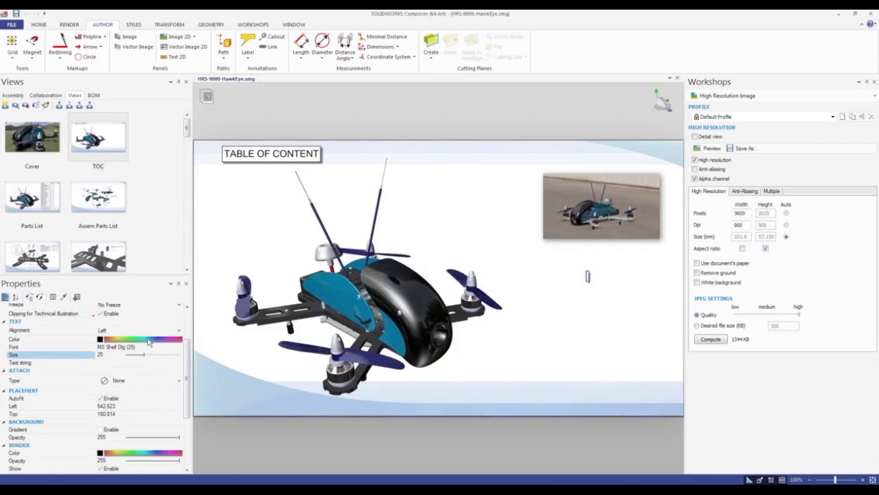
pyautogui.click(122, 362)
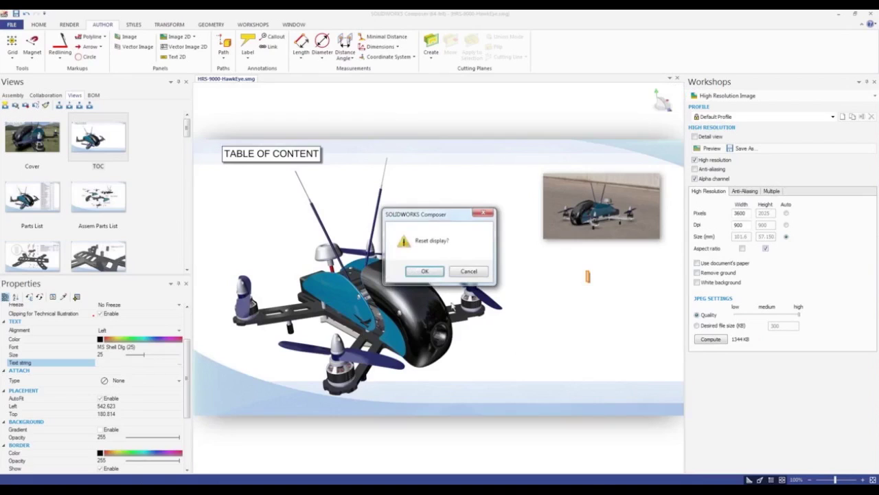
pyautogui.click(469, 271)
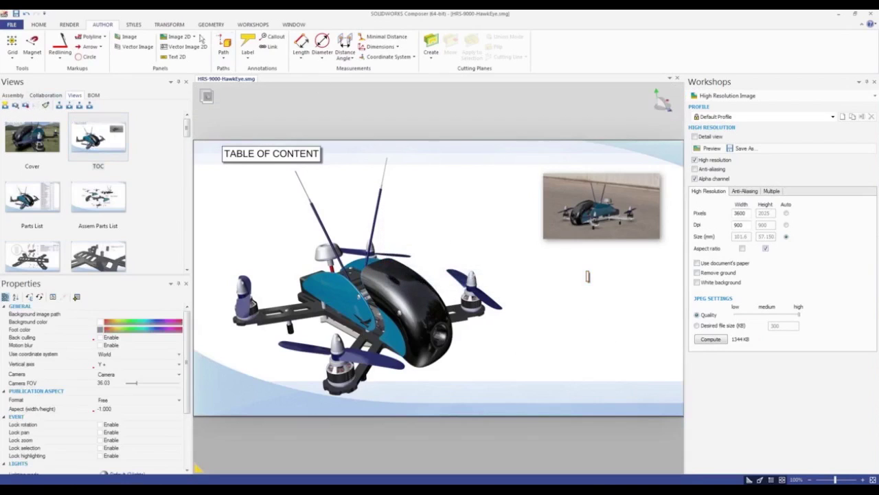
# Place the Marketing Image text below the picture, enlarge it to size 47, and move it onto the image.
pyautogui.click(173, 56)
pyautogui.click(553, 303)
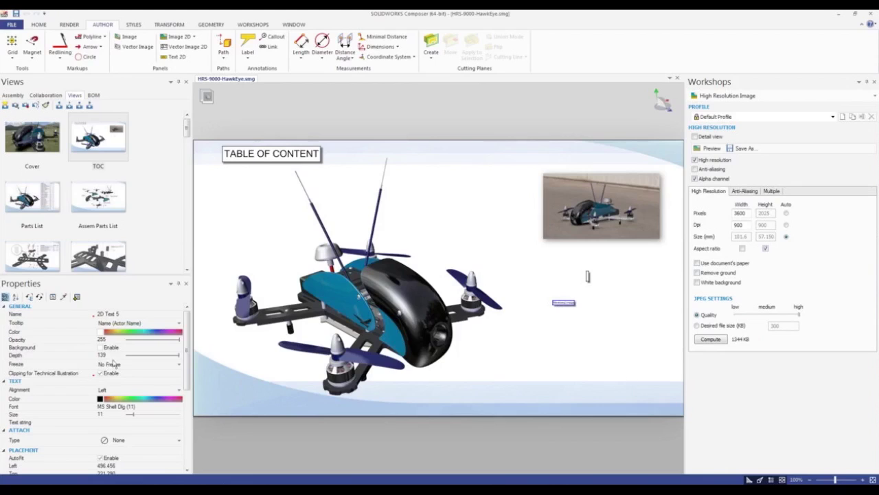
pyautogui.moveTo(144, 410); pyautogui.dragTo(162, 410)
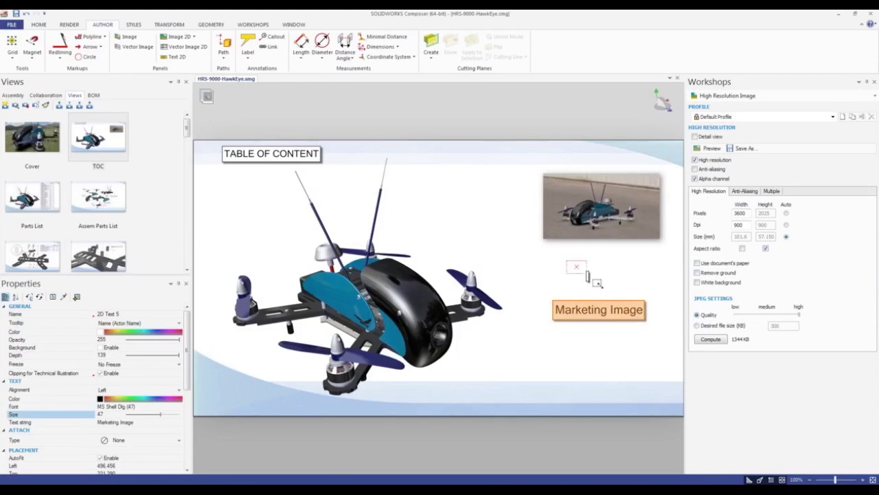
pyautogui.click(589, 277)
pyautogui.click(632, 298)
pyautogui.moveTo(595, 304); pyautogui.dragTo(597, 237)
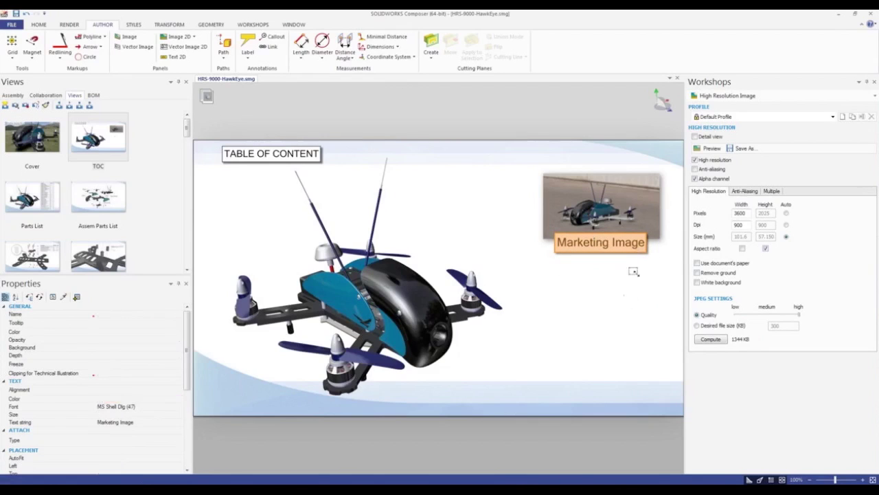
pyautogui.click(524, 408)
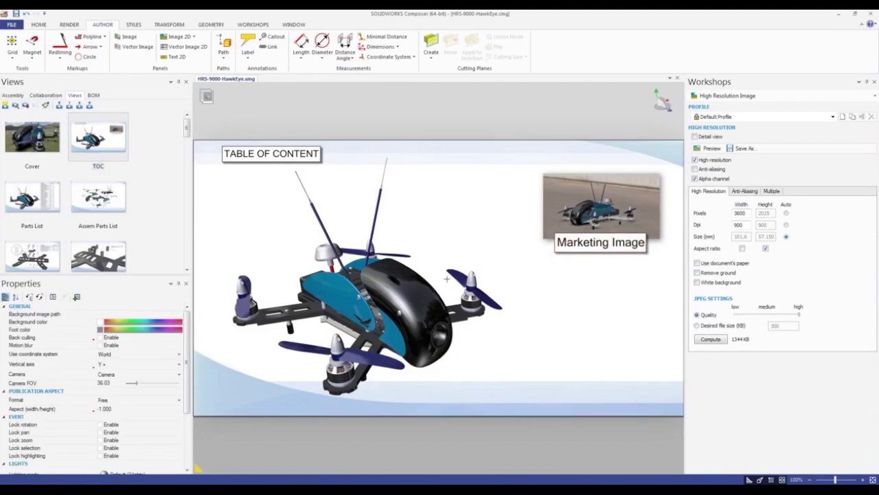
# Drag the Step 01 and Step 04 view thumbnails onto the TOC page, nudging the first left.
pyautogui.moveTo(186, 130); pyautogui.dragTo(87, 198)
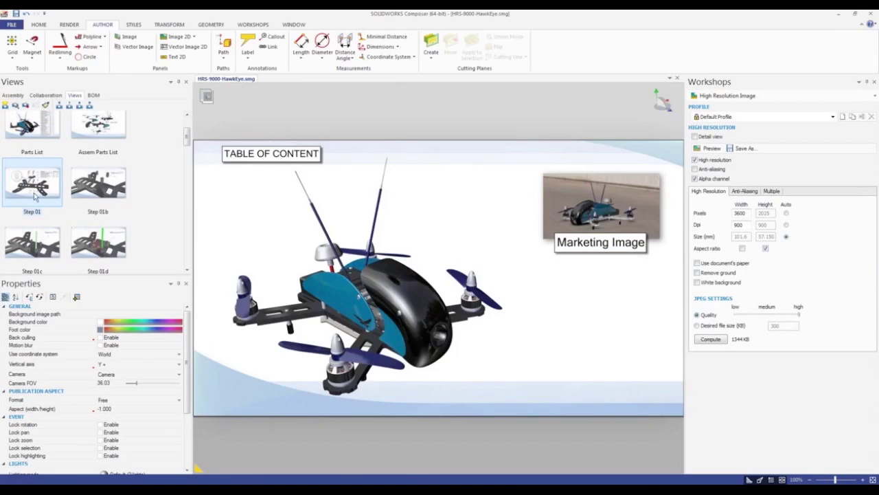
pyautogui.moveTo(34, 196); pyautogui.dragTo(582, 339)
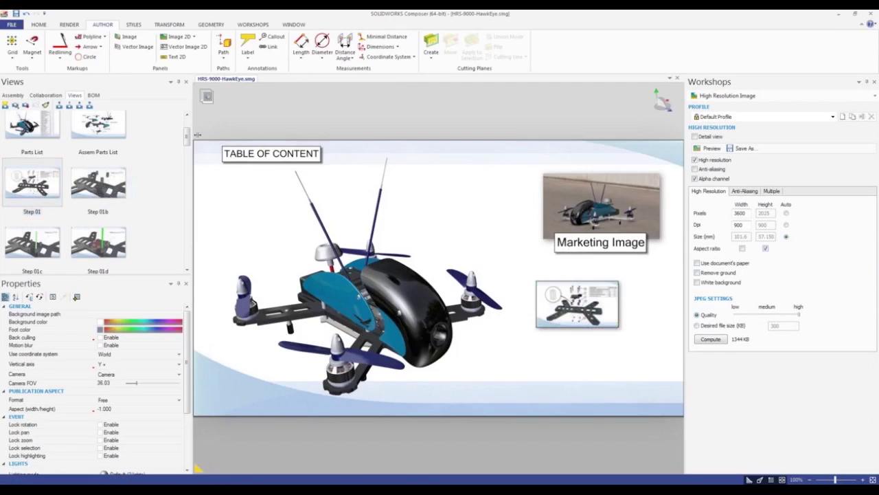
pyautogui.moveTo(188, 147); pyautogui.dragTo(191, 166)
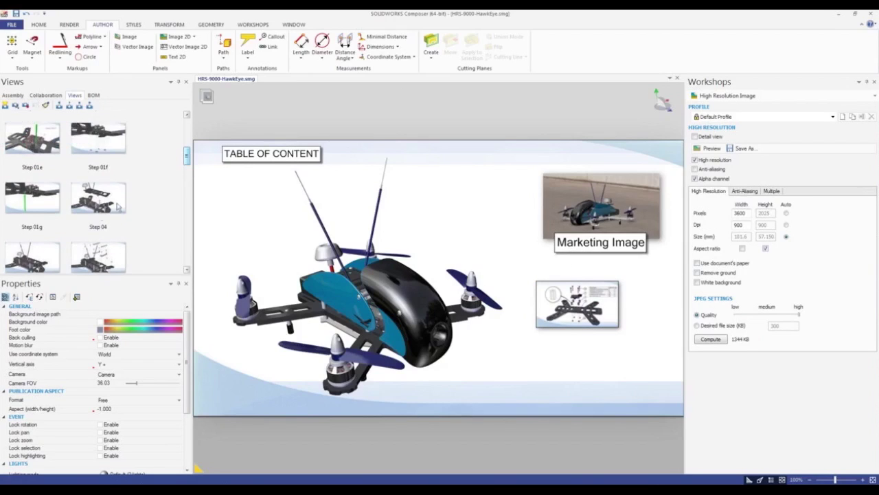
pyautogui.moveTo(95, 203); pyautogui.dragTo(583, 369)
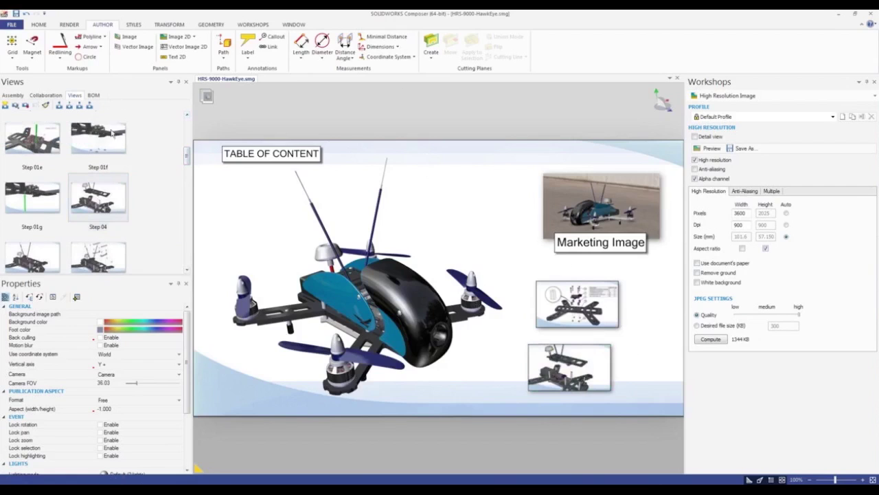
pyautogui.moveTo(186, 159); pyautogui.dragTo(187, 129)
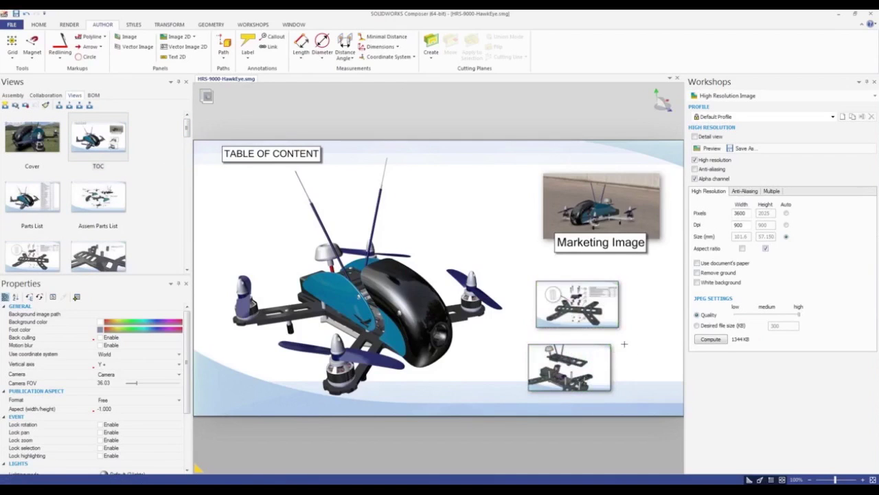
pyautogui.moveTo(558, 300); pyautogui.dragTo(530, 302)
# Move the Step 04 thumbnail beside the first and close the image settings panel to widen the canvas.
pyautogui.moveTo(554, 363); pyautogui.dragTo(621, 302)
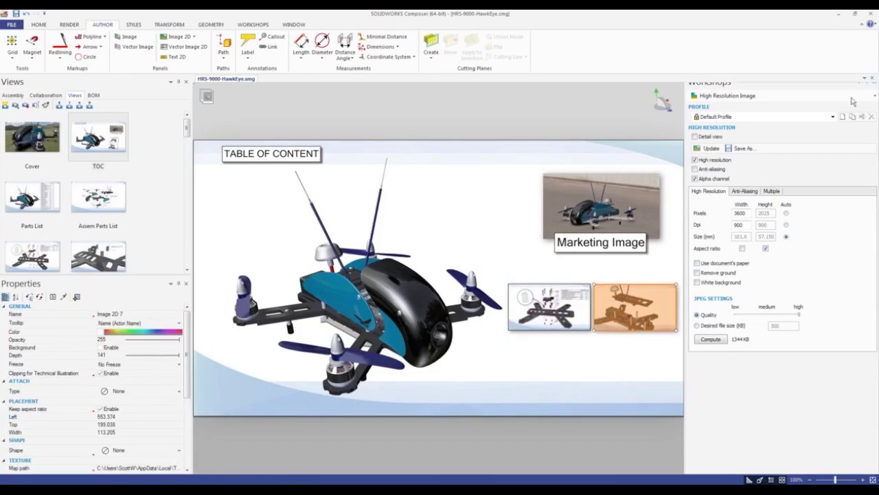
pyautogui.click(873, 82)
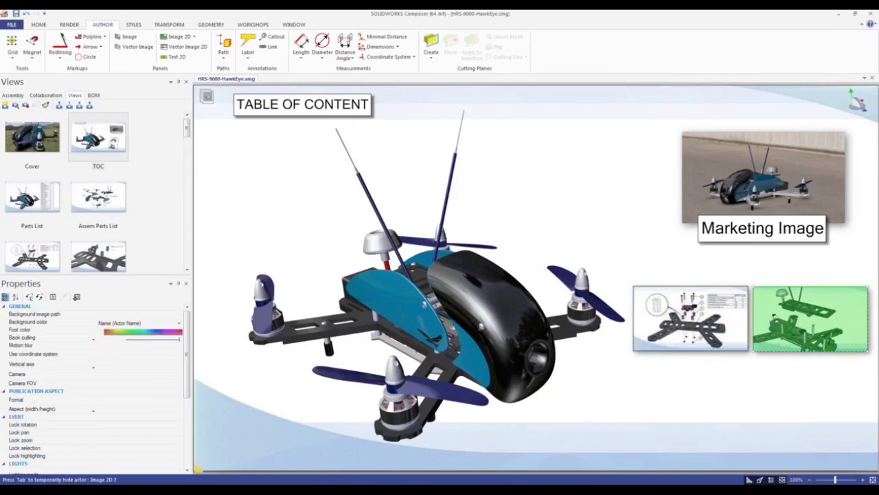
pyautogui.click(804, 323)
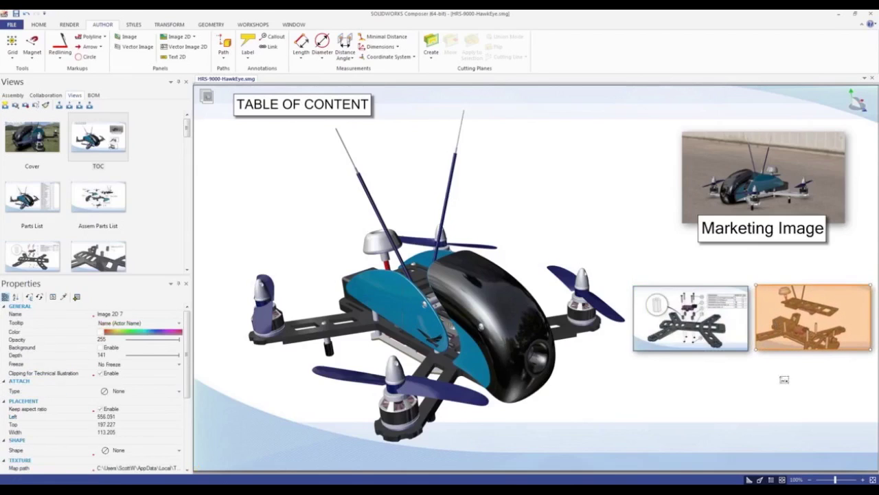
pyautogui.click(784, 380)
# Draw a magnetic line beneath the Marketing Image and snap both thumbnails evenly onto it.
pyautogui.click(34, 43)
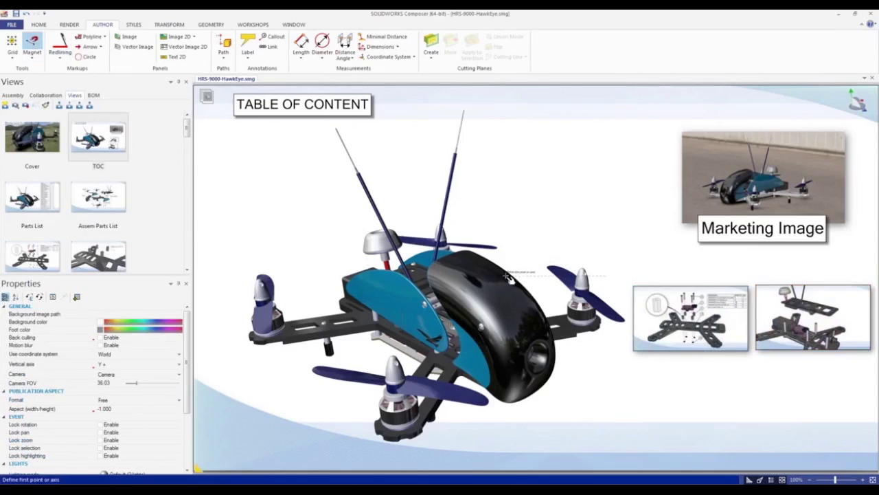
pyautogui.click(508, 272)
pyautogui.click(875, 271)
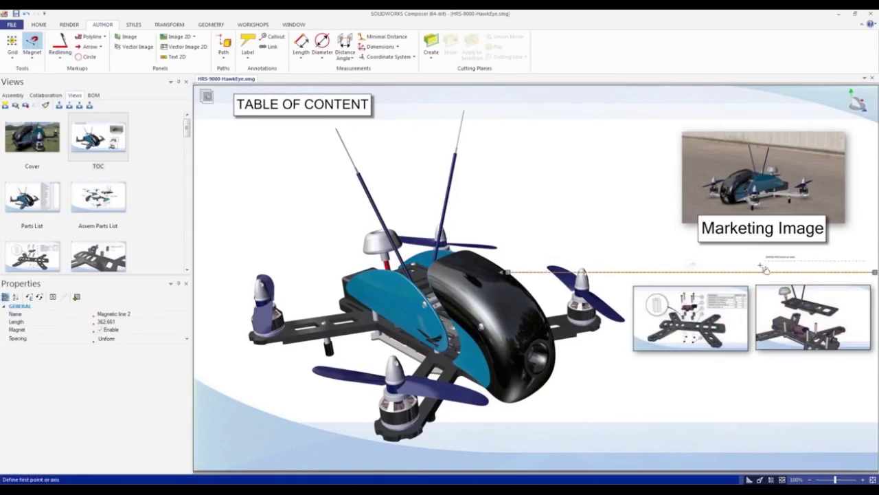
pyautogui.moveTo(758, 268); pyautogui.dragTo(608, 273)
pyautogui.click(607, 273)
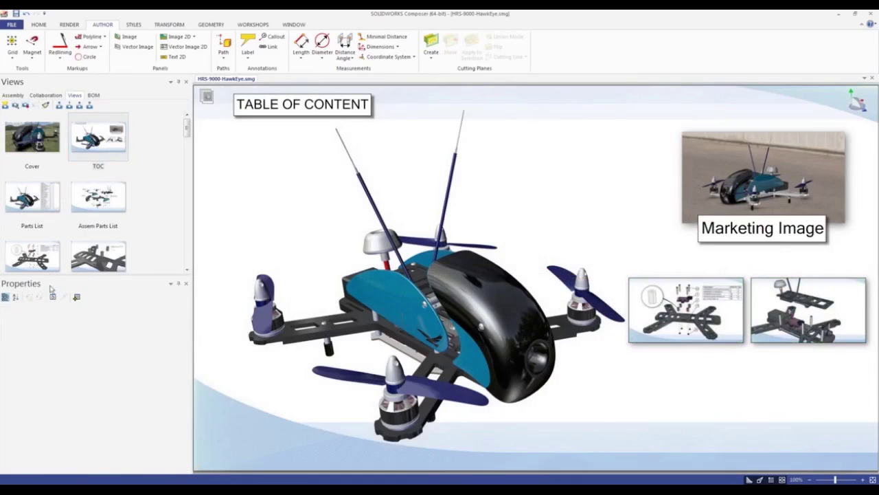
pyautogui.click(763, 158)
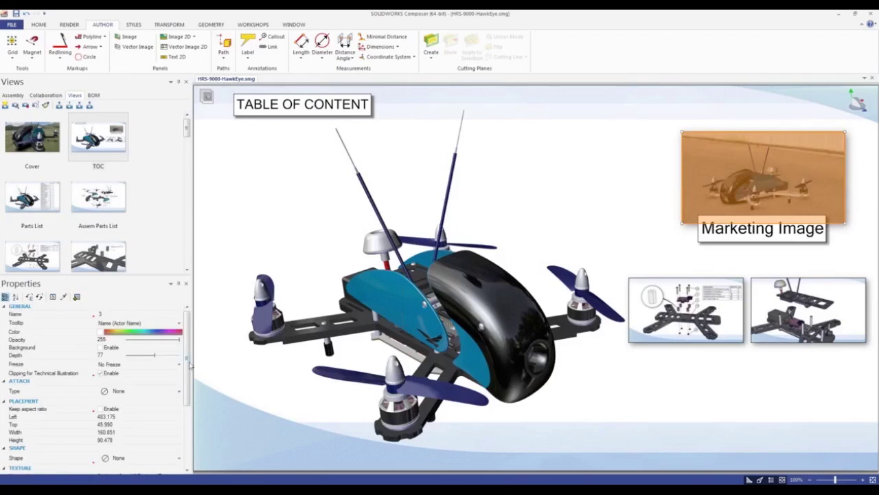
# Set the Marketing Image's Event link to HRS-9000-HawkEye.jpg.
pyautogui.moveTo(190, 364); pyautogui.dragTo(190, 429)
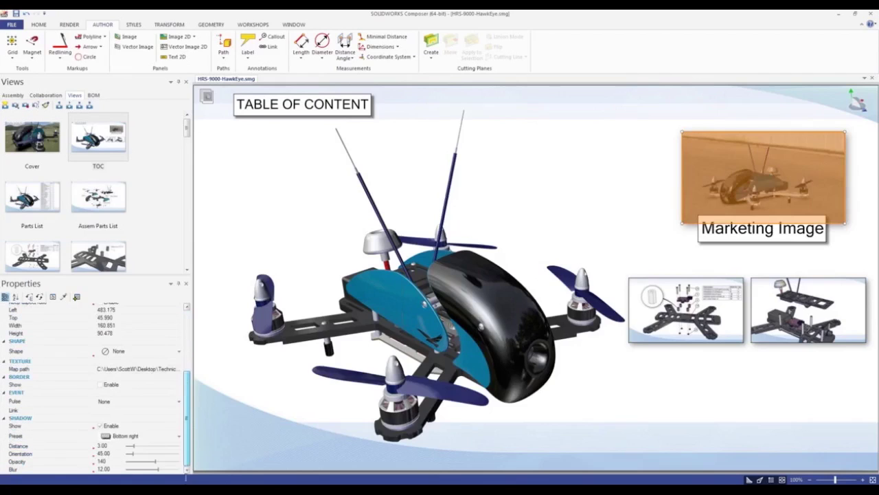
pyautogui.click(142, 410)
pyautogui.click(181, 414)
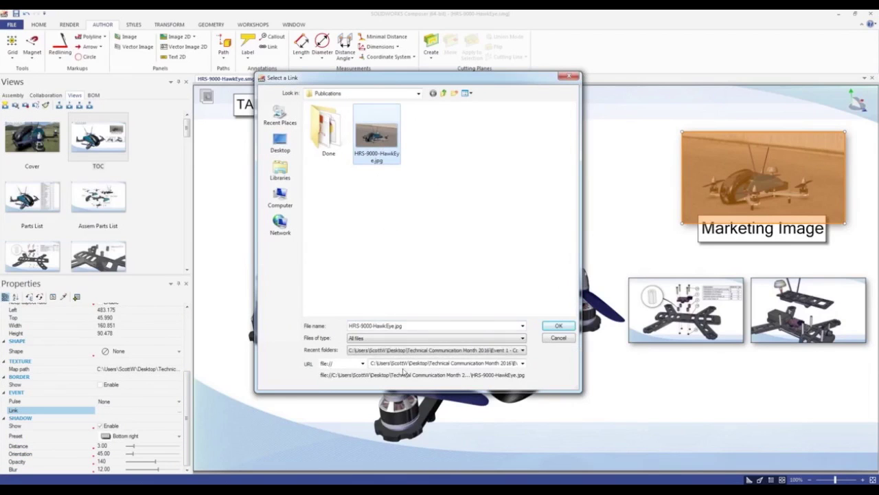
pyautogui.click(564, 327)
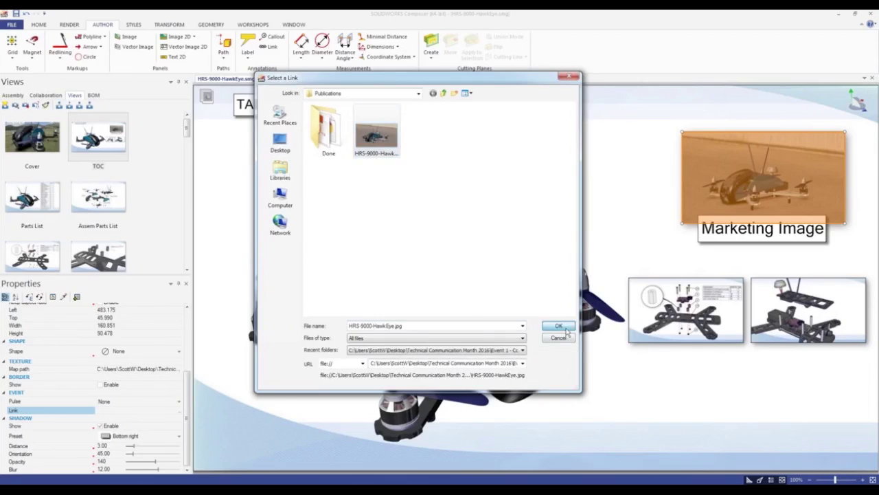
pyautogui.click(622, 379)
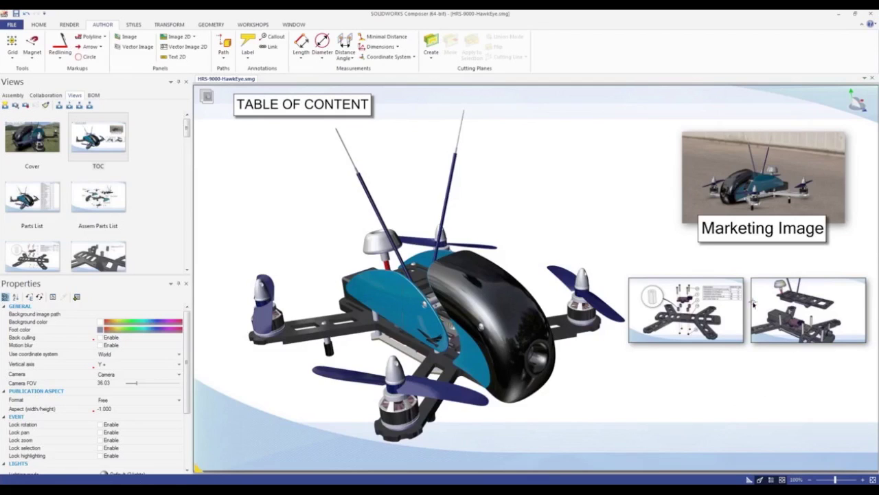
# Test the Marketing Image link and the Step 01 thumbnail link, returning to the TOC view.
pyautogui.click(745, 189)
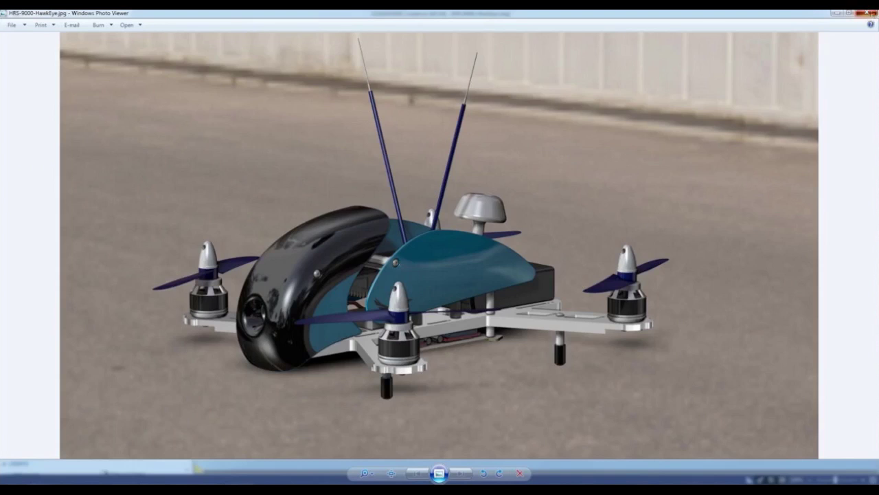
pyautogui.hotkey('alt', 'F4')
pyautogui.click(699, 315)
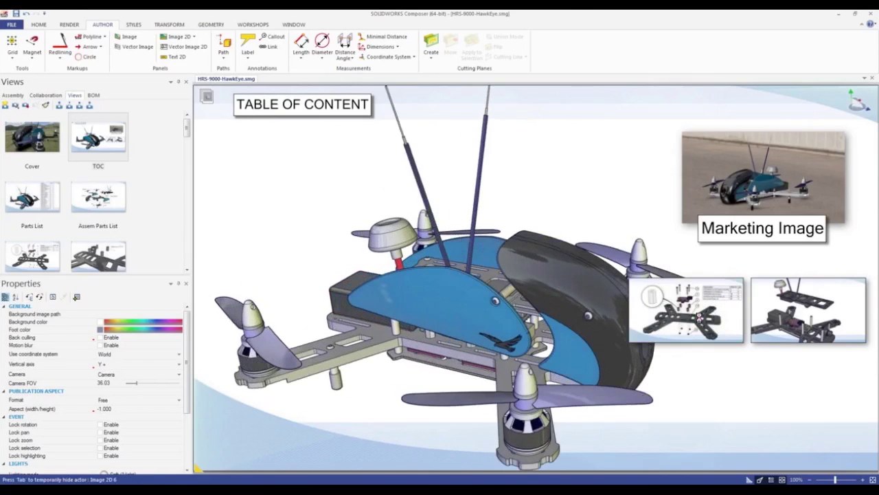
pyautogui.click(115, 154)
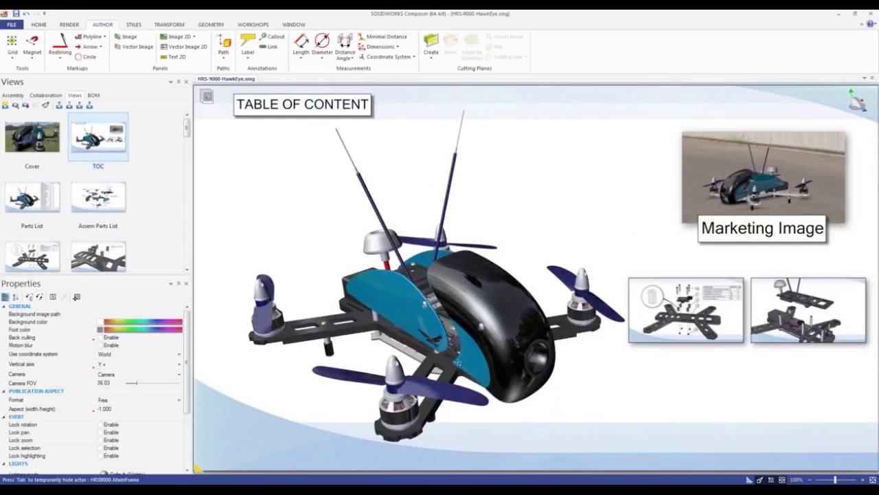
# Open Step 01 via its thumbnail and add a TOC view thumbnail at its bottom-right.
pyautogui.click(724, 331)
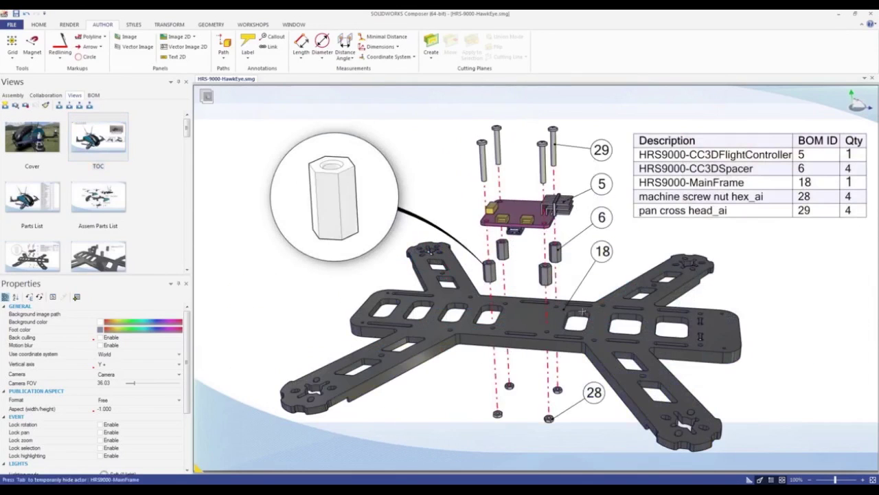
pyautogui.click(98, 157)
pyautogui.moveTo(103, 151); pyautogui.dragTo(822, 445)
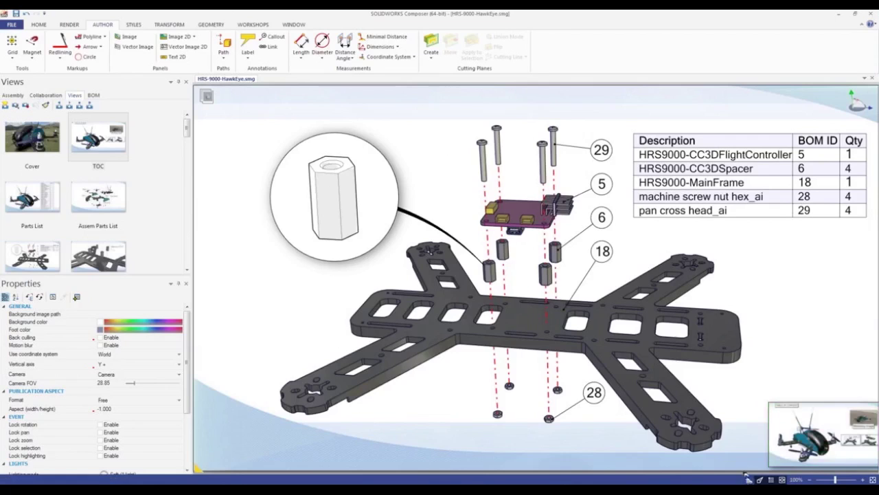
# Nudge the TOC thumbnail up-left and update the Step 01 view to save it.
pyautogui.click(787, 443)
pyautogui.moveTo(788, 443); pyautogui.dragTo(768, 423)
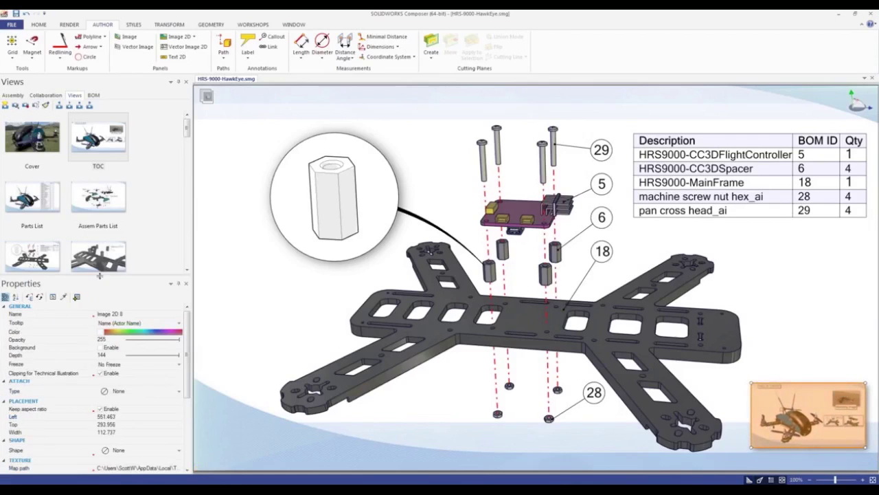
pyautogui.click(32, 262)
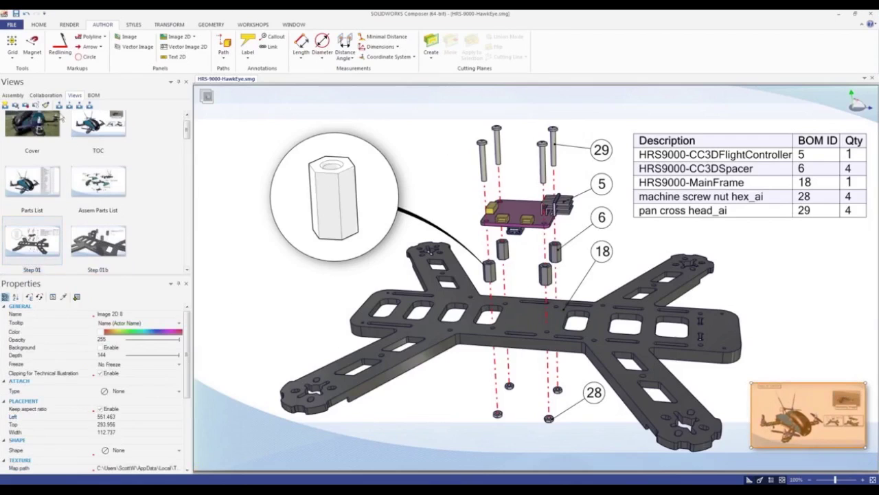
pyautogui.click(249, 299)
# Test navigation from the TOC to Step 01 and back via the thumbnails.
pyautogui.click(98, 124)
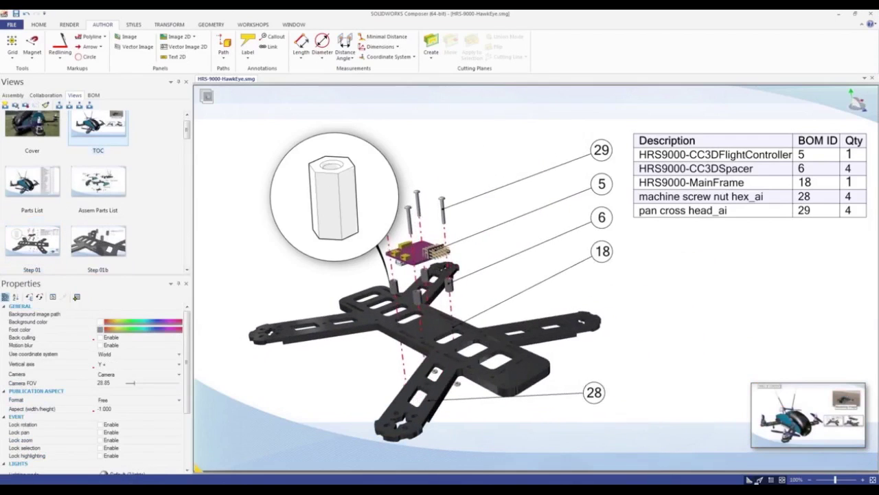
pyautogui.click(673, 297)
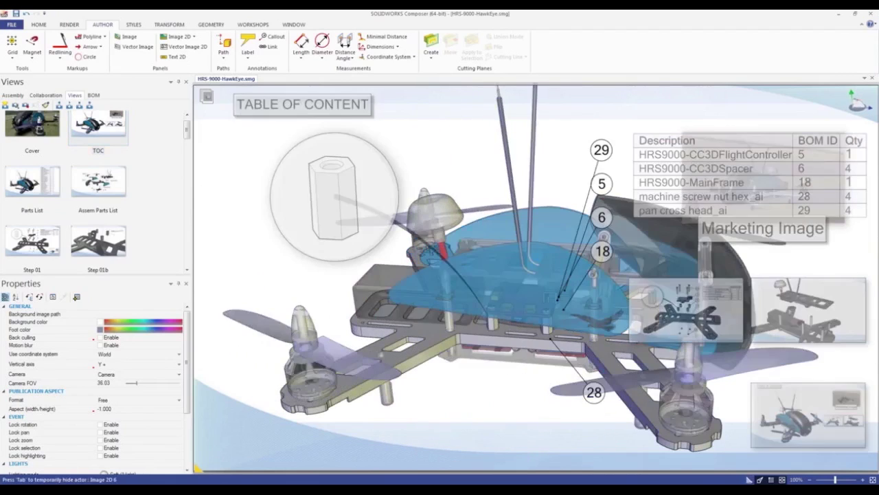
pyautogui.click(791, 149)
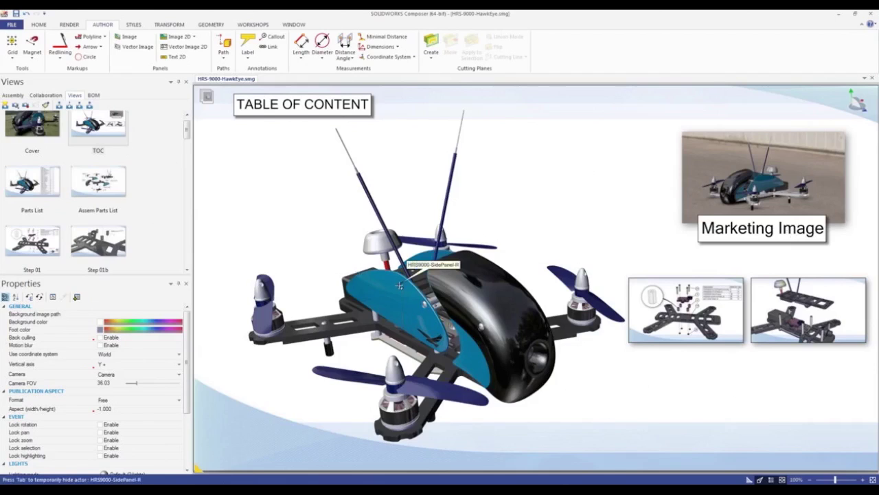
pyautogui.click(107, 489)
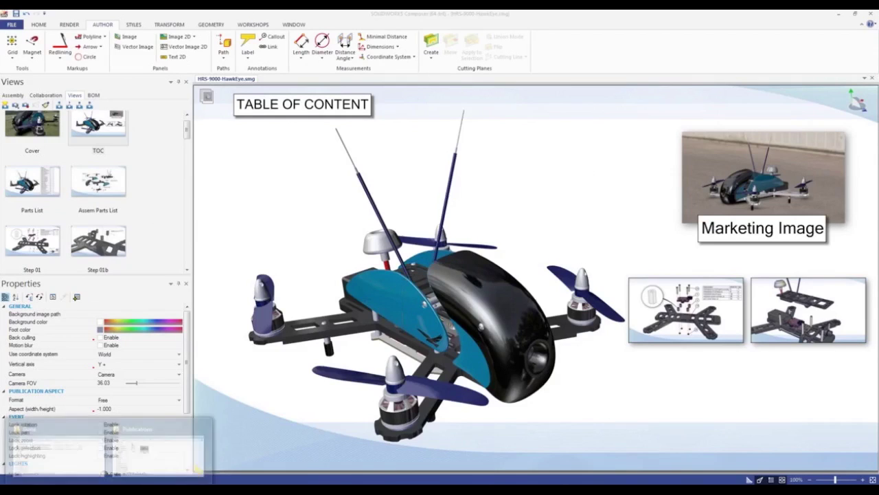
pyautogui.click(154, 450)
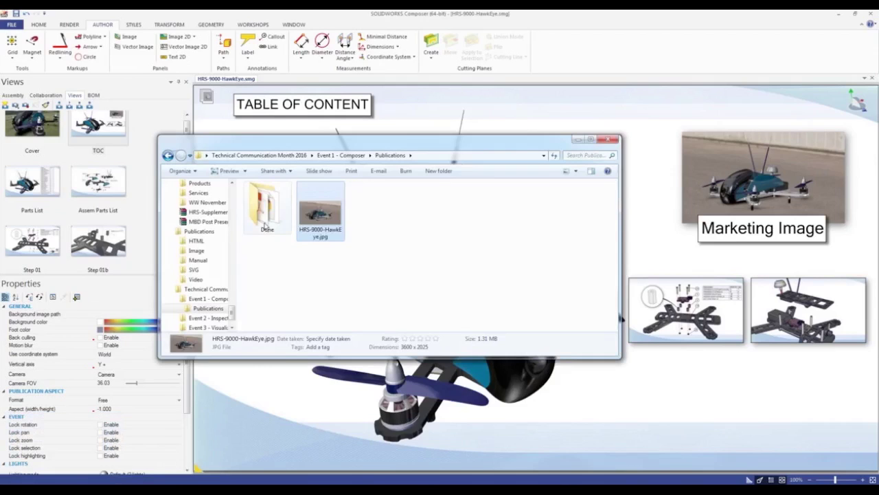
pyautogui.doubleClick(266, 219)
pyautogui.click(322, 198)
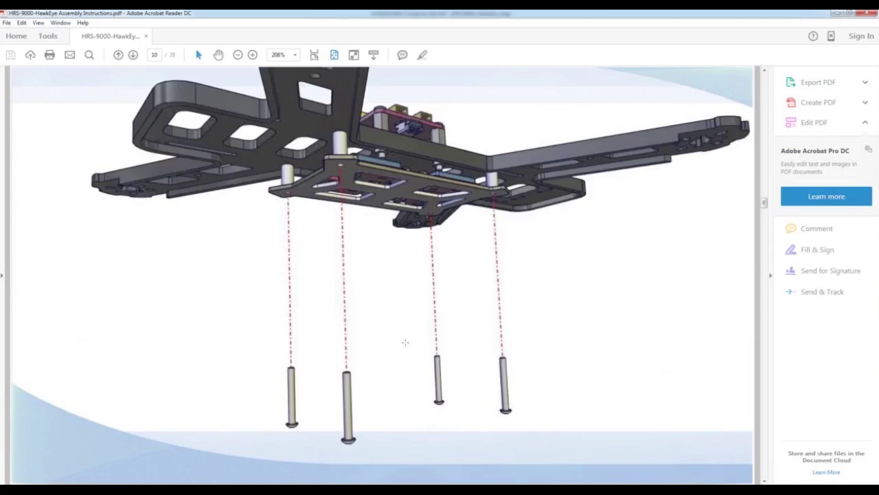
pyautogui.scroll(-15, 405, 342)
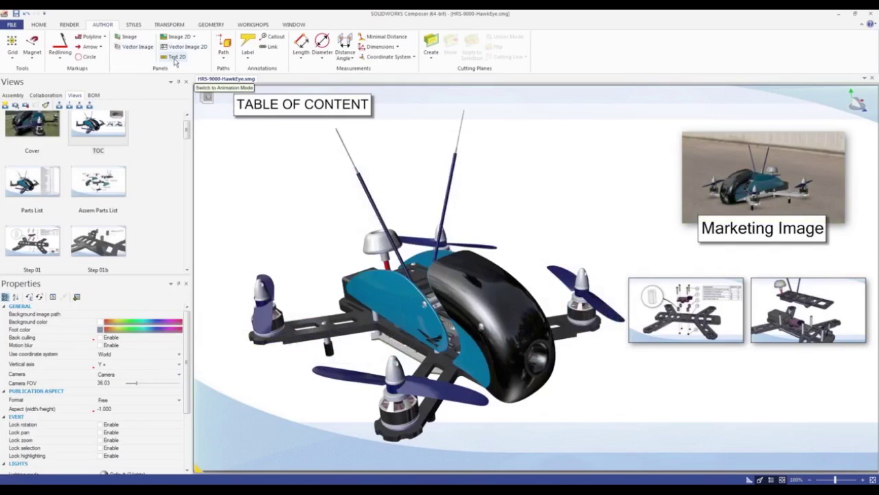
# Place a 2D text label above the drone with text size 36.
pyautogui.click(176, 57)
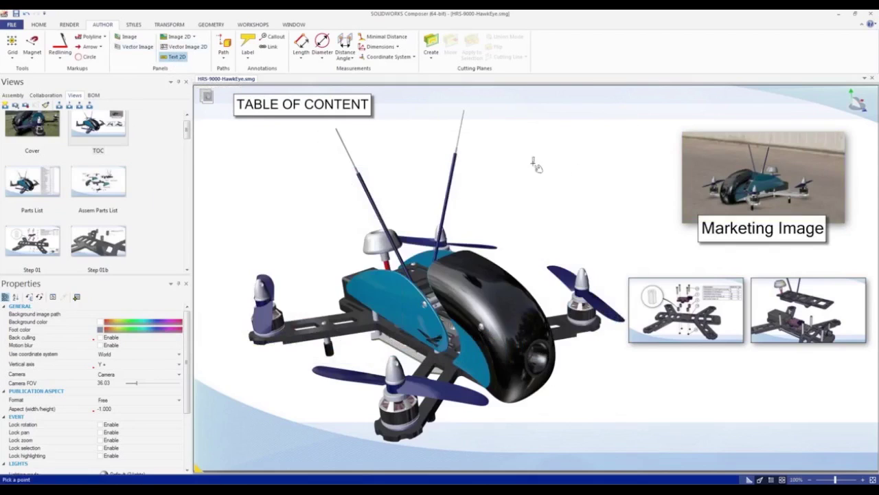
pyautogui.click(527, 152)
pyautogui.moveTo(136, 416); pyautogui.dragTo(152, 415)
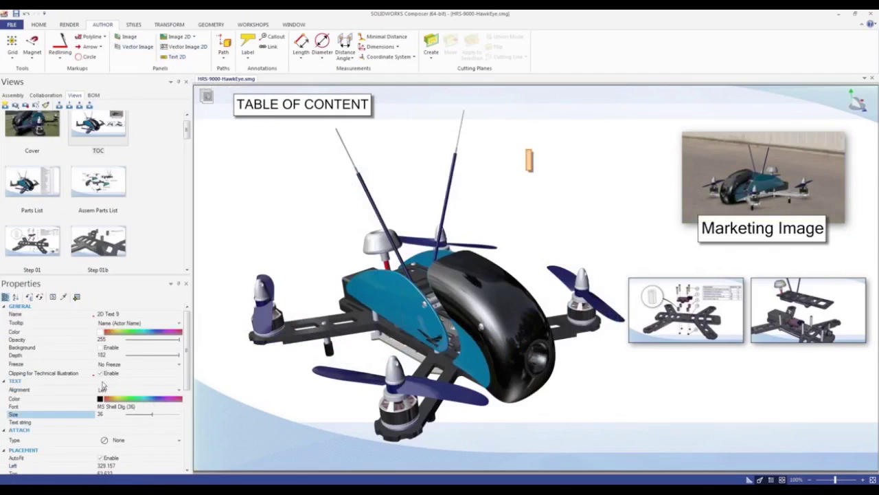
# Set the label text to 'Open PDF Instruction' and move it beside the TABLE OF CONTENT title.
pyautogui.click(115, 422)
pyautogui.click(169, 422)
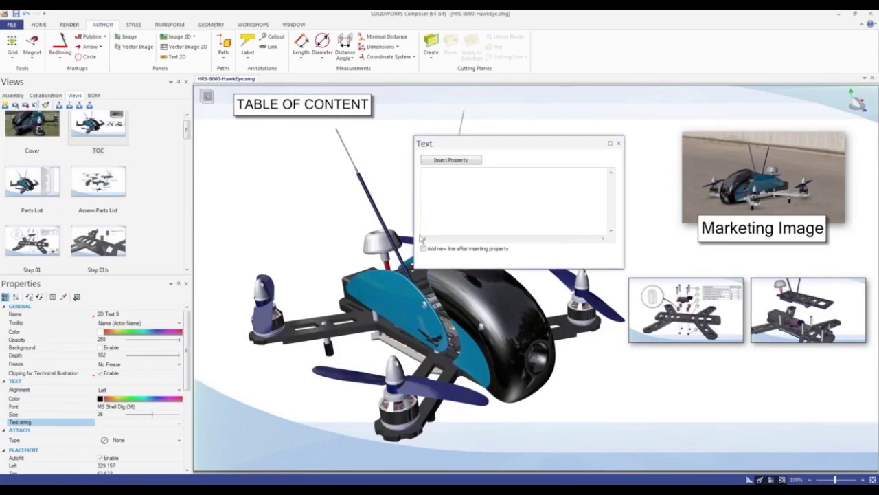
pyautogui.moveTo(494, 144); pyautogui.dragTo(412, 256)
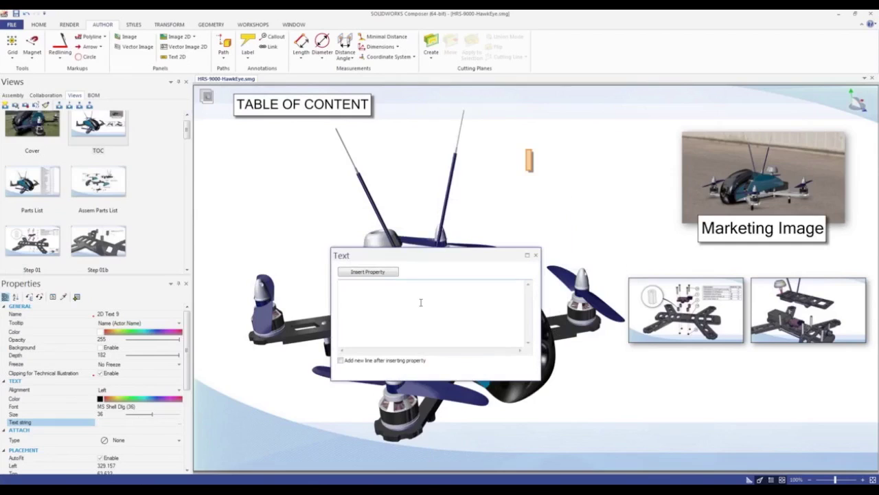
pyautogui.write('Open PDF')
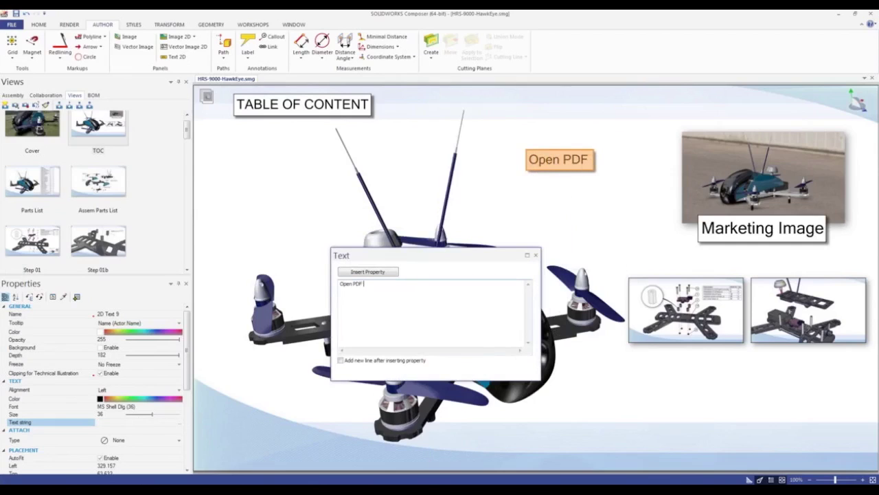
pyautogui.write(' Instruc')
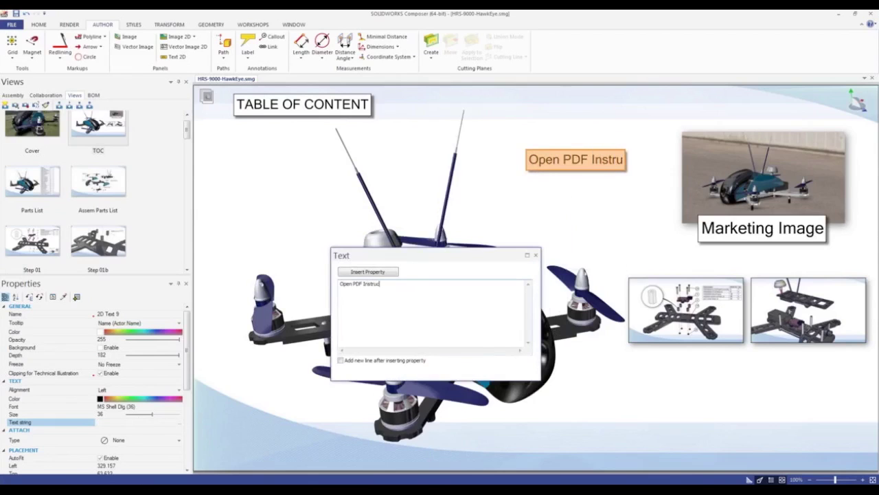
pyautogui.write('tion')
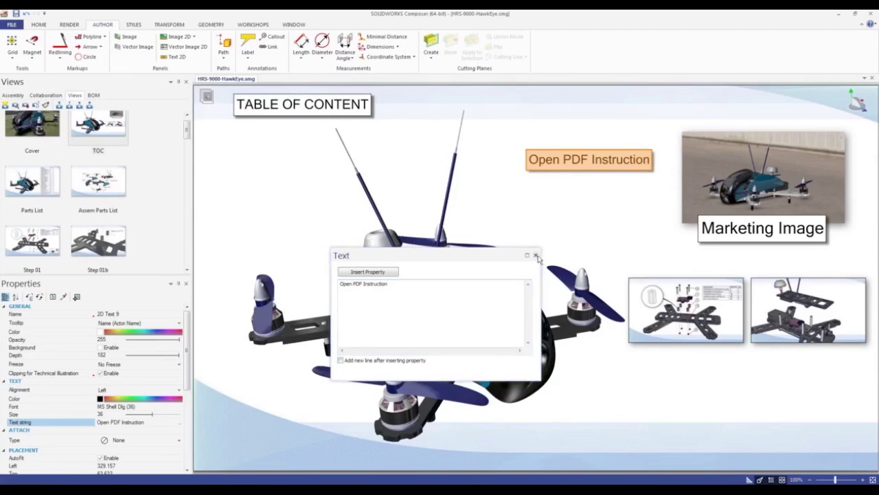
pyautogui.click(536, 254)
pyautogui.moveTo(591, 170); pyautogui.dragTo(562, 147)
pyautogui.click(616, 123)
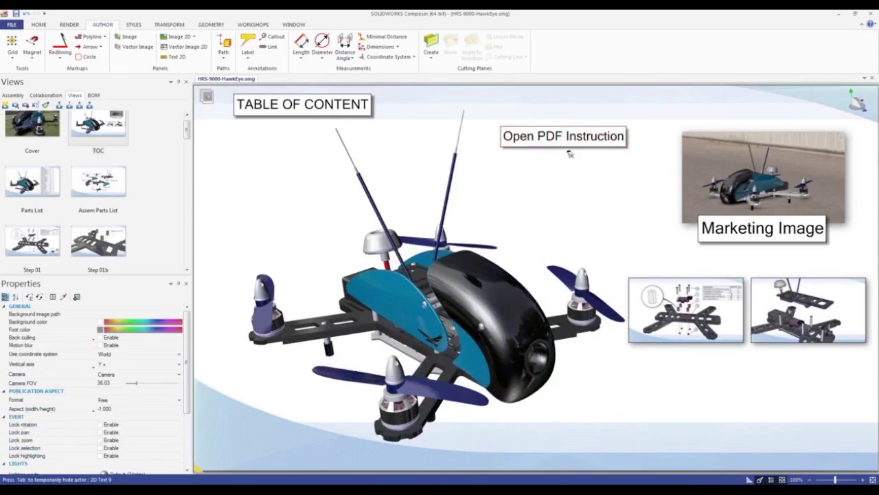
# Update the TOC view, link the label to the HRS-9000 Assembly Instructions PDF, and open it.
pyautogui.click(26, 106)
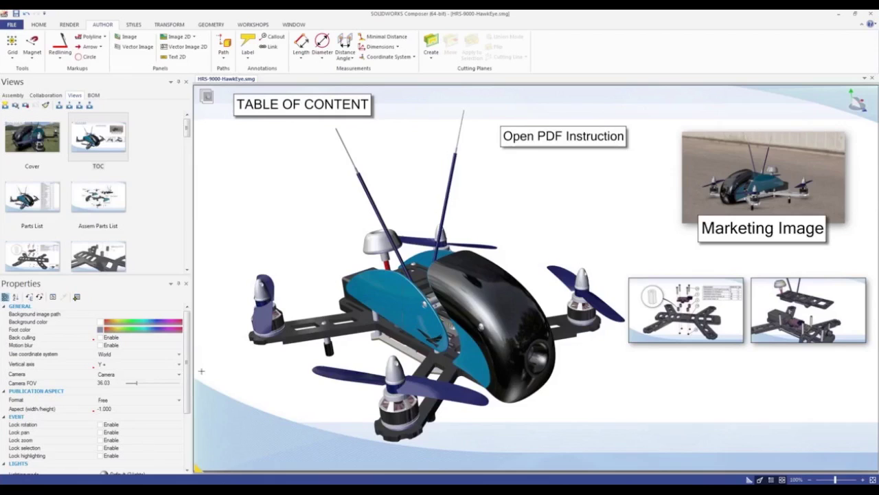
pyautogui.click(583, 142)
pyautogui.scroll(-5, 104, 418)
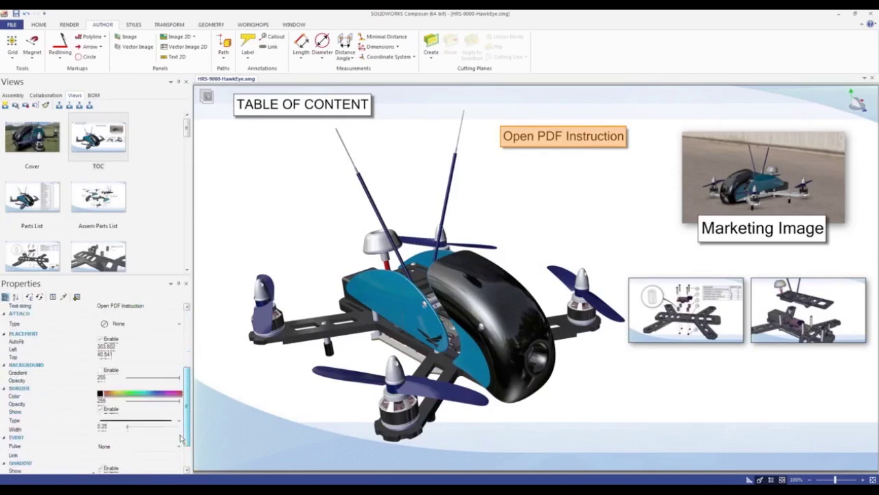
pyautogui.click(179, 411)
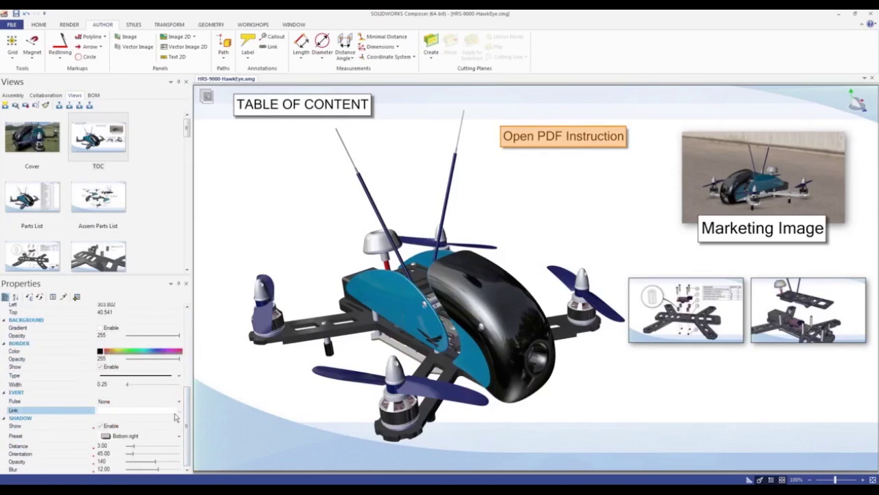
pyautogui.doubleClick(319, 134)
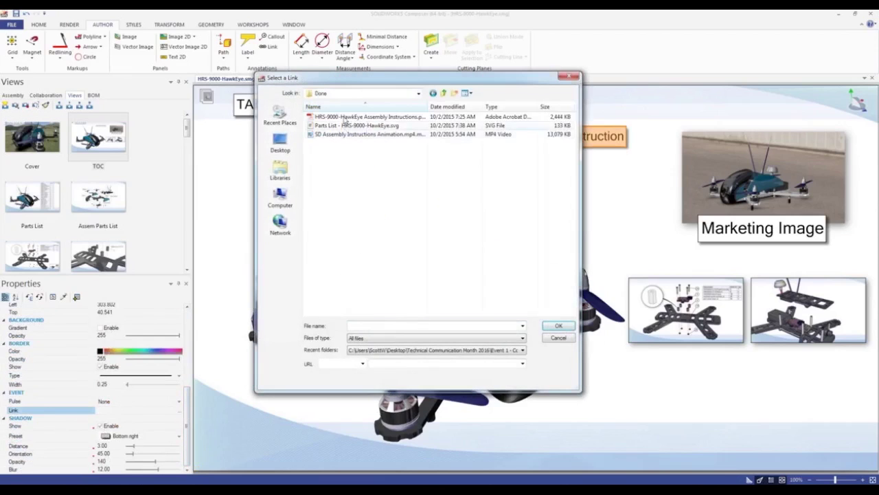
pyautogui.click(347, 118)
pyautogui.press('Return')
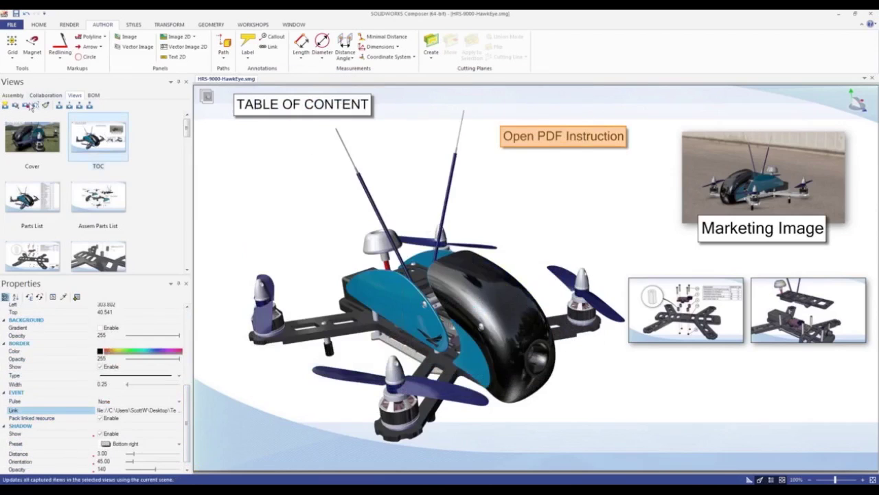
pyautogui.click(556, 181)
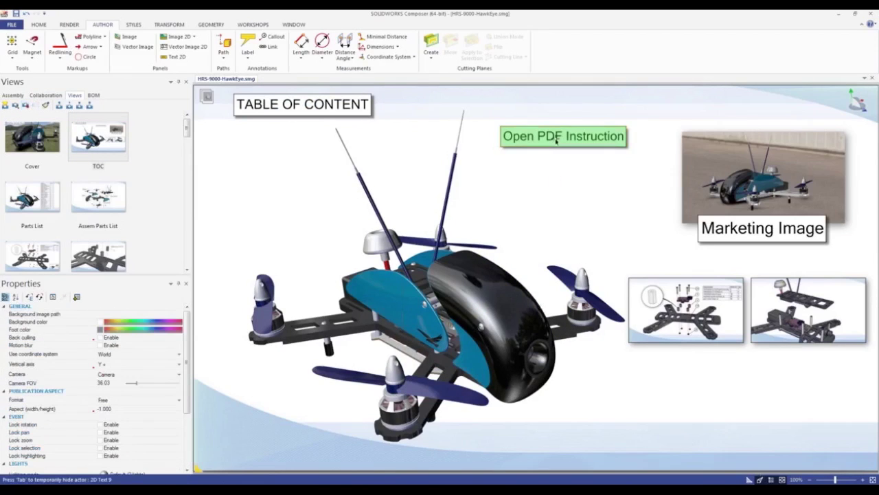
pyautogui.click(557, 137)
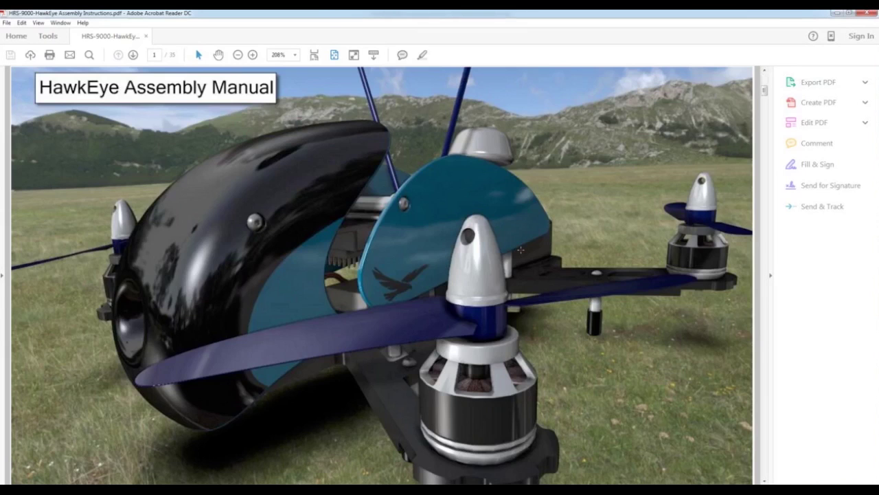
# Page forward through the HawkEye Assembly Manual in Acrobat Reader.
pyautogui.press('Right')
pyautogui.press('Right')
pyautogui.press('Right')
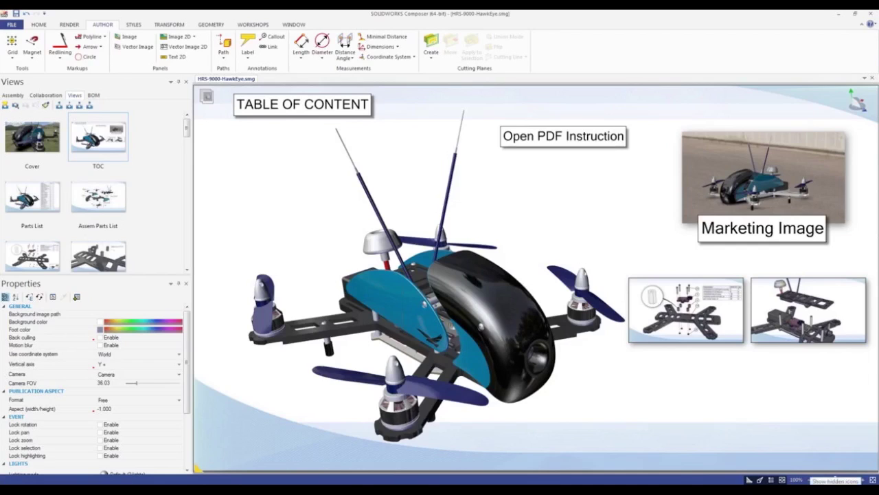
# Preview SD Assembly Instructions Animation.mp4 from the Done folder window in Windows Explorer.
pyautogui.click(508, 343)
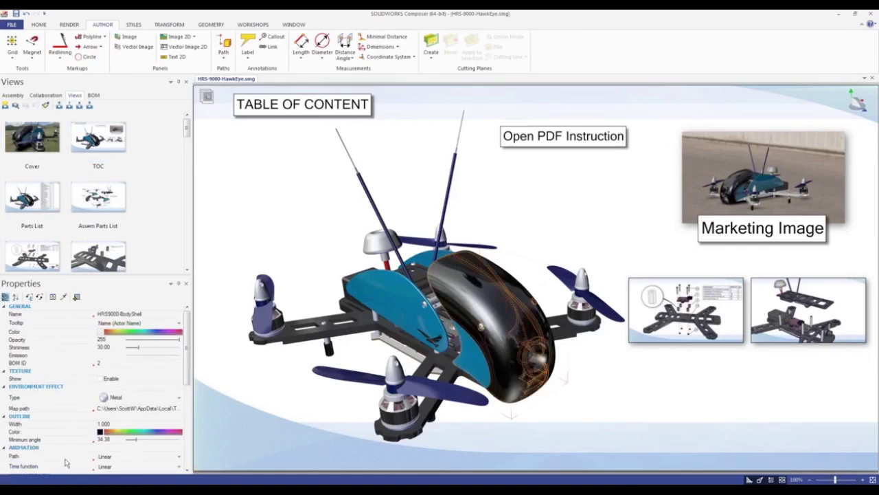
pyautogui.click(108, 489)
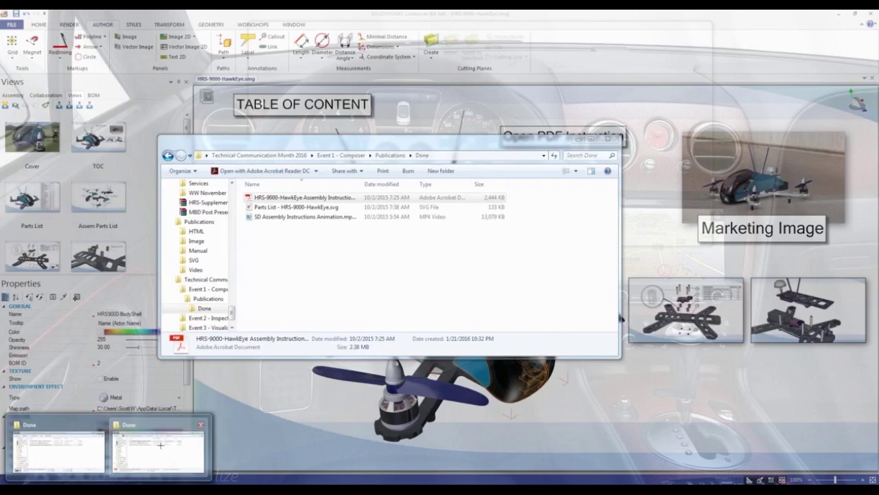
pyautogui.click(162, 449)
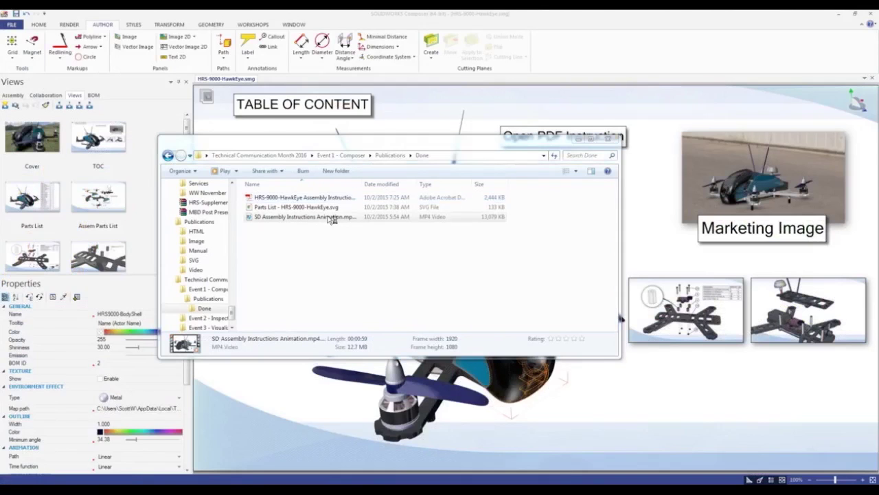
pyautogui.doubleClick(332, 217)
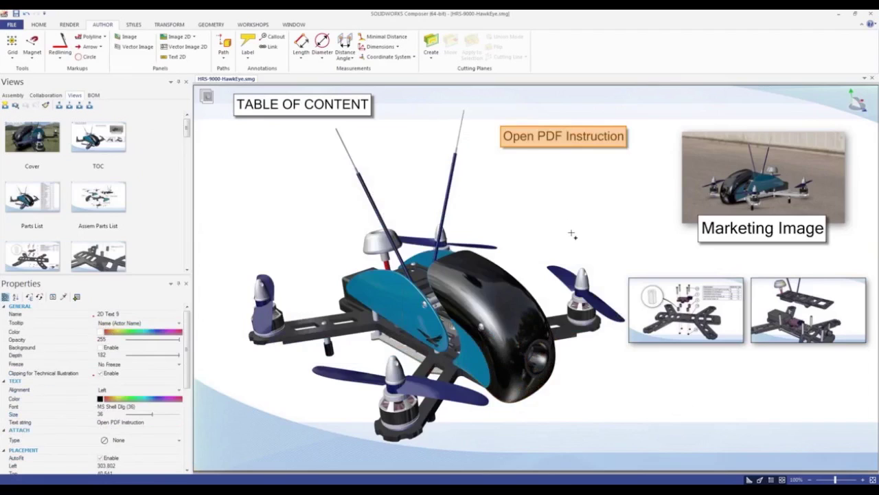
# Duplicate the Open PDF Instruction label and place the copy just below it.
pyautogui.hotkey('ctrl', 'c')
pyautogui.hotkey('ctrl', 'v')
pyautogui.moveTo(554, 139); pyautogui.dragTo(549, 163)
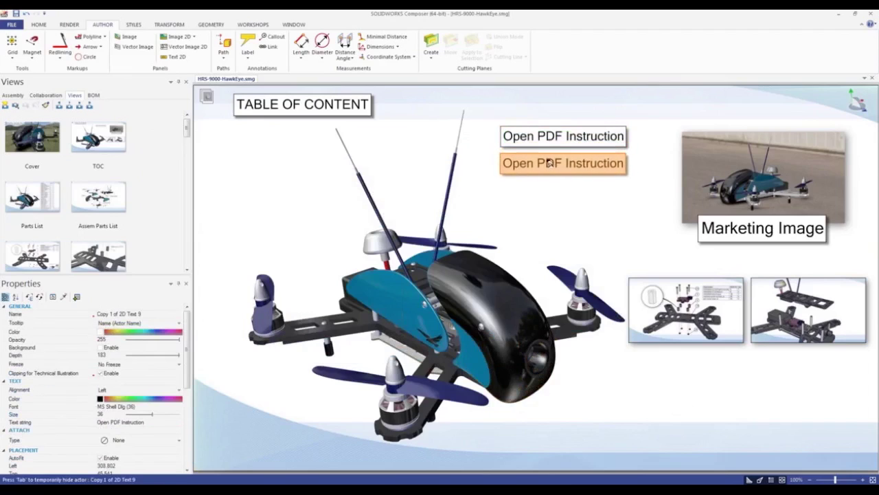
# Change the copied label's text to 'Open Video Instruction'.
pyautogui.click(153, 424)
pyautogui.doubleClick(114, 422)
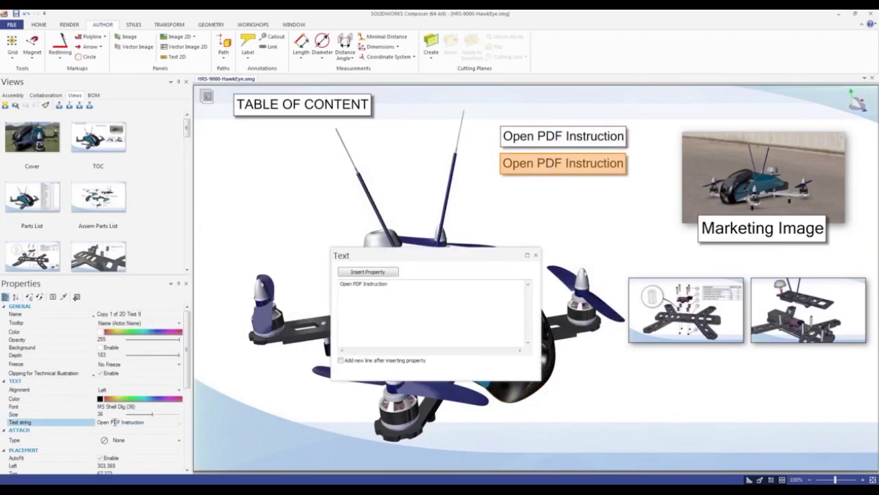
pyautogui.moveTo(354, 283)
pyautogui.mouseDown()
pyautogui.moveTo(341, 284)
pyautogui.moveTo(358, 284)
pyautogui.mouseUp()
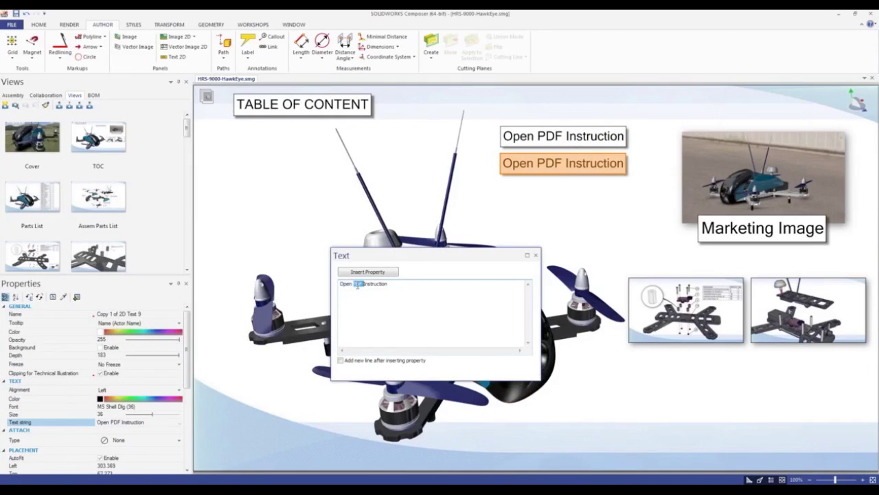
pyautogui.write('Video')
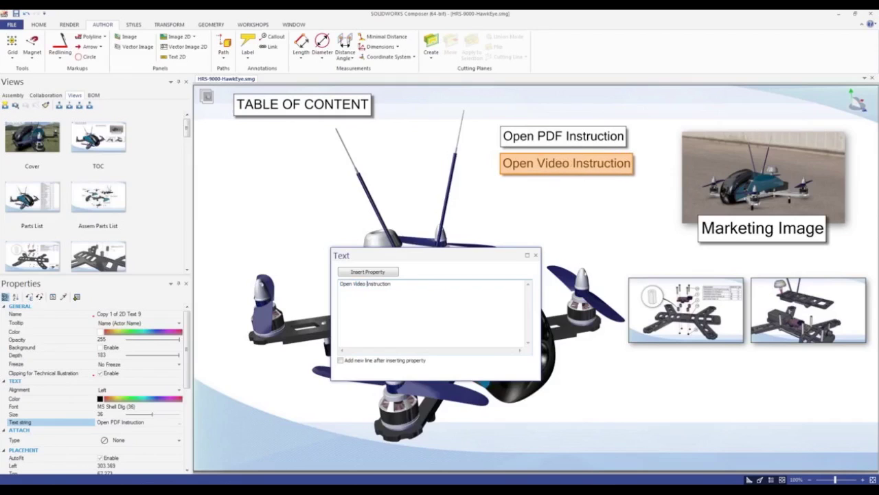
pyautogui.click(536, 254)
pyautogui.click(561, 222)
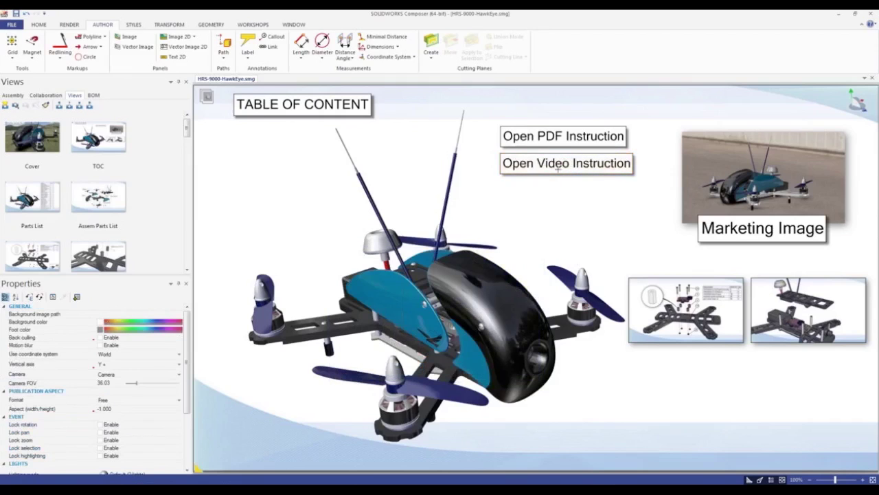
pyautogui.click(556, 169)
pyautogui.moveTo(188, 363); pyautogui.dragTo(188, 454)
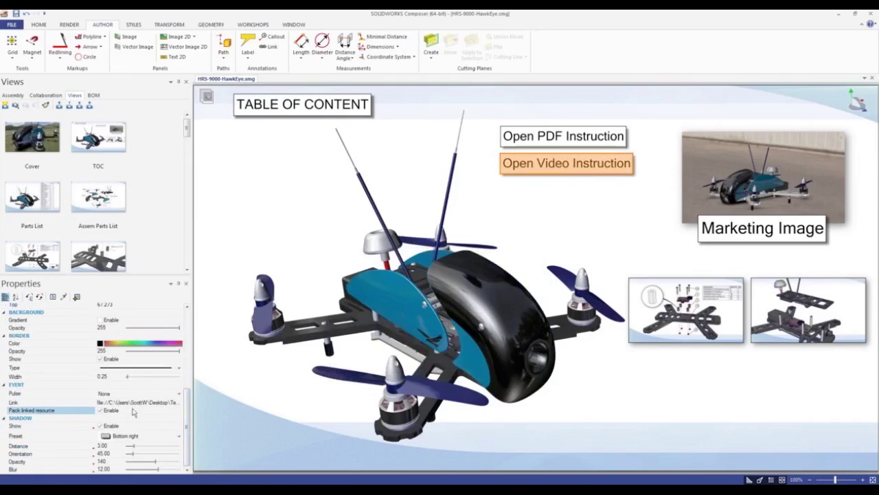
# Link the Open Video Instruction label to SD Assembly Instructions Animation.mp4 and update the TOC view.
pyautogui.click(175, 404)
pyautogui.click(184, 403)
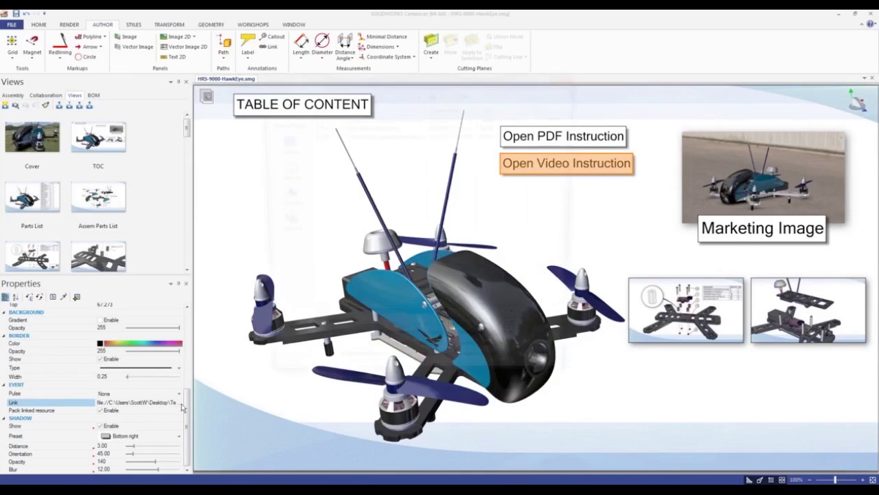
pyautogui.click(368, 134)
pyautogui.doubleClick(367, 135)
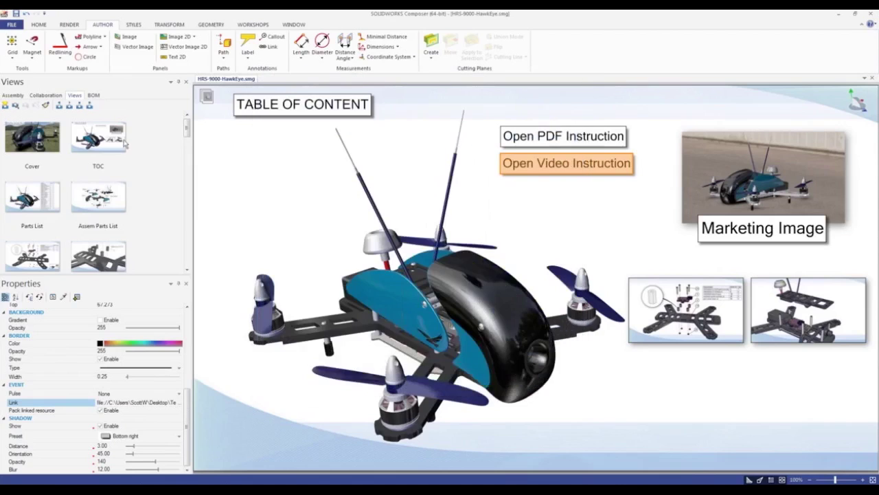
pyautogui.click(125, 143)
pyautogui.click(26, 105)
# Test the Open Video Instruction label to confirm it opens the video.
pyautogui.click(282, 182)
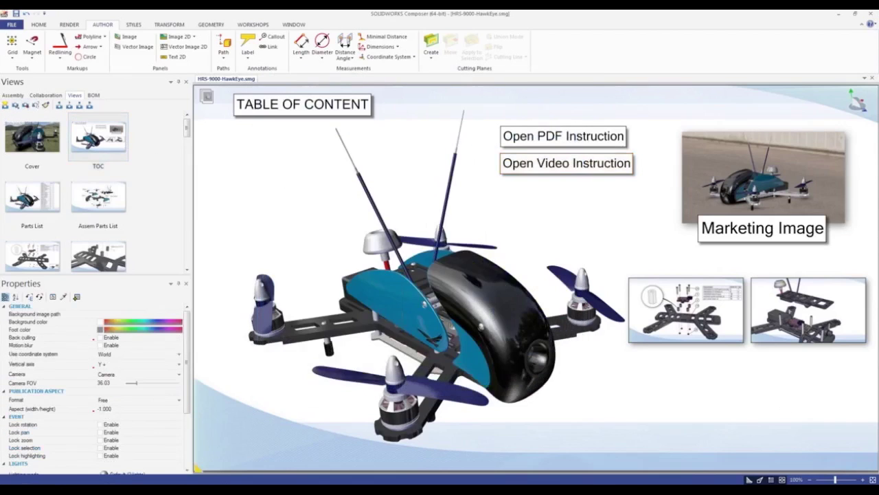
pyautogui.click(581, 162)
pyautogui.moveTo(188, 132)
pyautogui.mouseDown()
pyautogui.moveTo(171, 216)
pyautogui.moveTo(194, 131)
pyautogui.mouseUp()
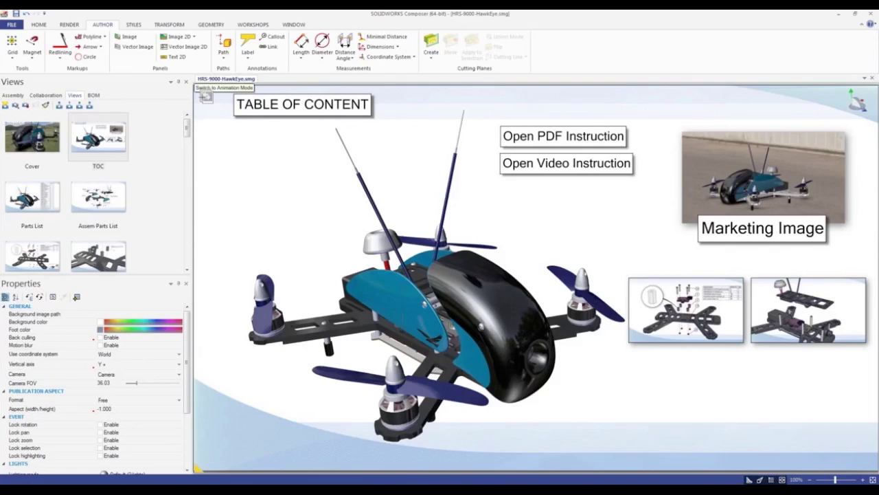
# Show the animation timeline and remove all existing markers.
pyautogui.click(205, 96)
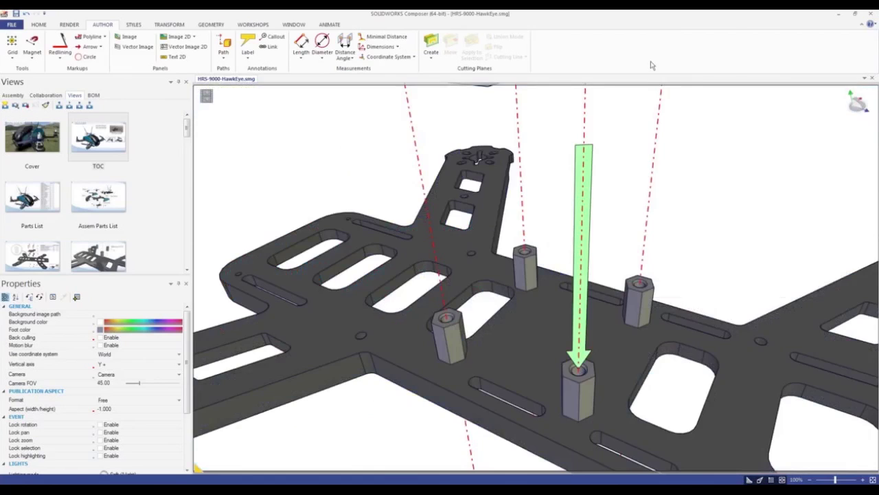
pyautogui.rightClick(651, 62)
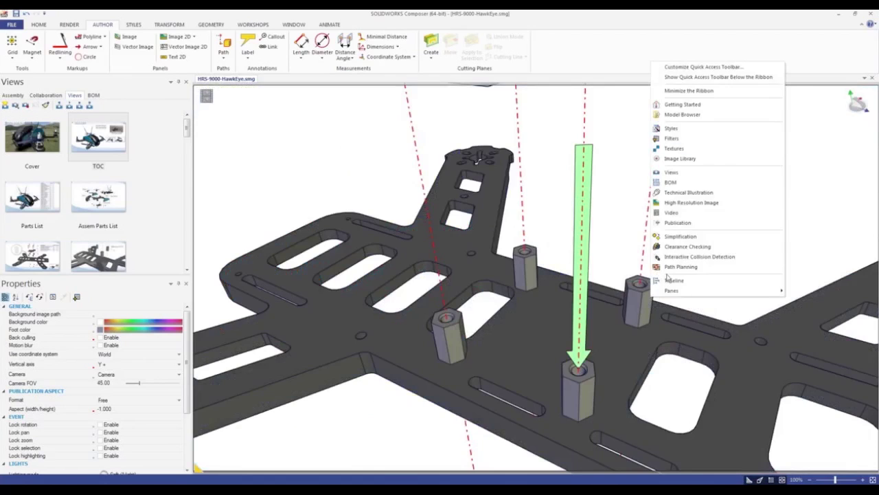
pyautogui.click(668, 281)
pyautogui.scroll(-5, 466, 437)
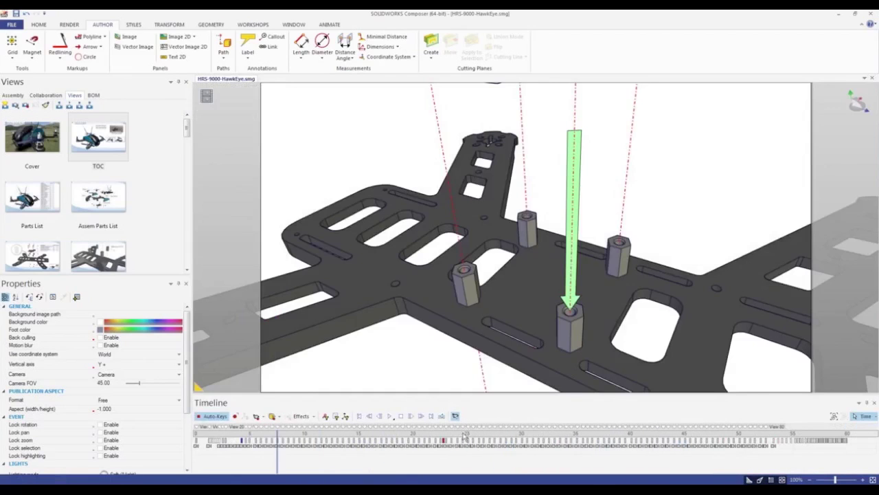
pyautogui.rightClick(790, 425)
pyautogui.click(828, 456)
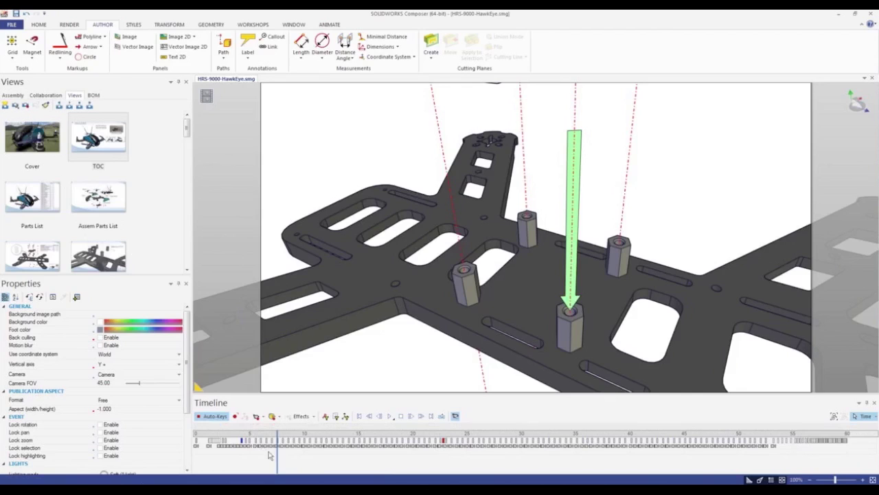
# Add a Start 01 marker where the PCB sits on the standoffs and End 01 at the lifted top plate.
pyautogui.moveTo(277, 455); pyautogui.dragTo(446, 460)
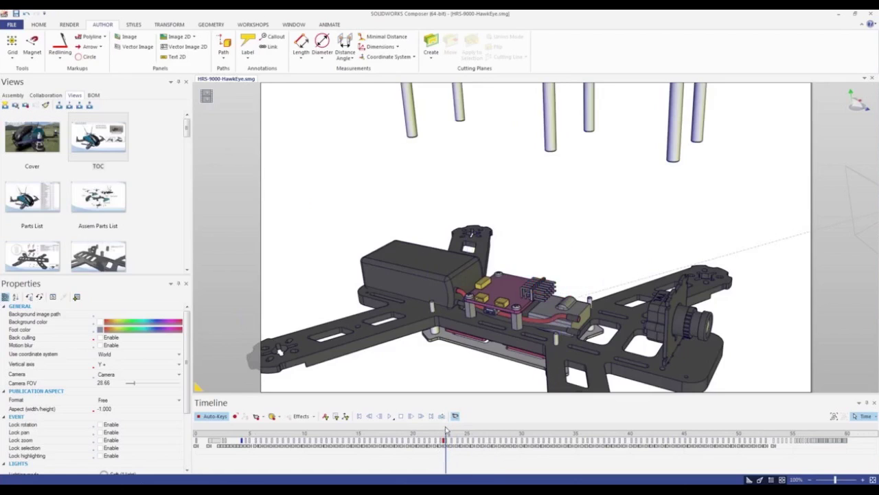
pyautogui.write('Start 01')
pyautogui.moveTo(445, 460); pyautogui.dragTo(484, 456)
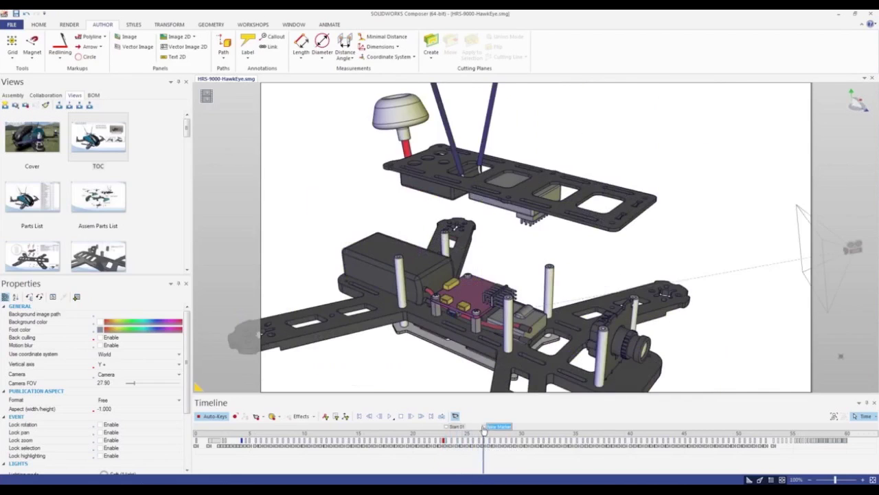
pyautogui.write('End 01')
pyautogui.press('BackSpace')
pyautogui.write('0')
pyautogui.press('Return')
# Copy Open Video Instruction below itself, retitle it 'Open Animation Segment', and update the TOC view.
pyautogui.click(103, 144)
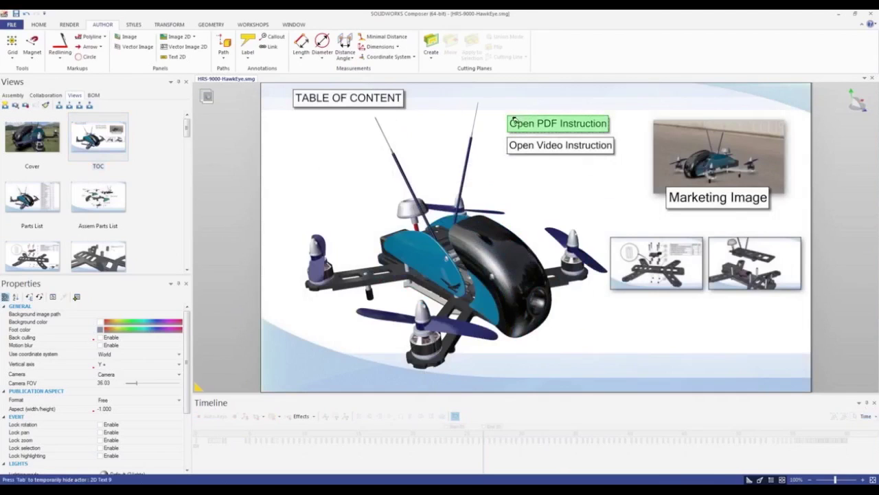
pyautogui.click(585, 147)
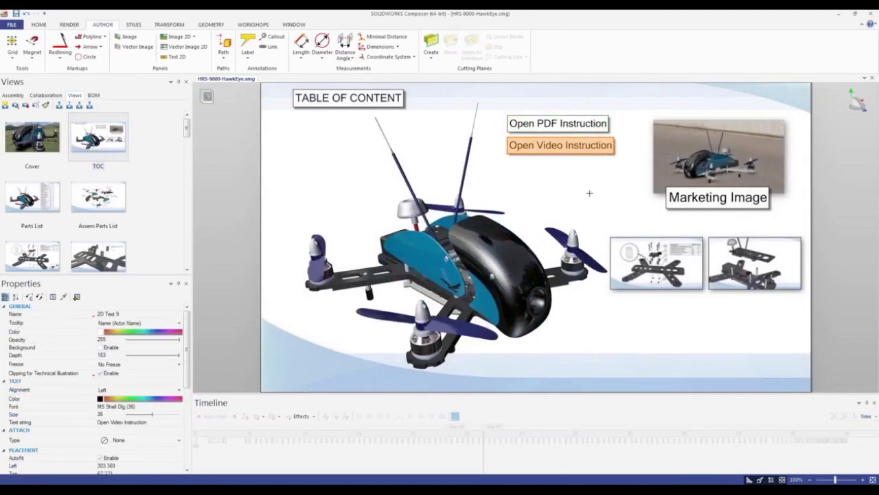
pyautogui.keyDown('ctrl'); pyautogui.moveTo(536, 147); pyautogui.dragTo(530, 168); pyautogui.keyUp('ctrl')
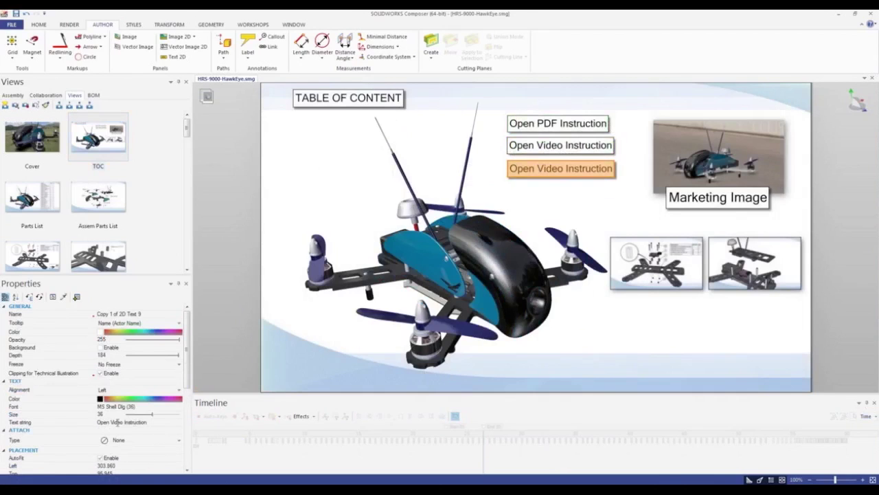
pyautogui.moveTo(111, 423); pyautogui.dragTo(155, 423)
pyautogui.write('An')
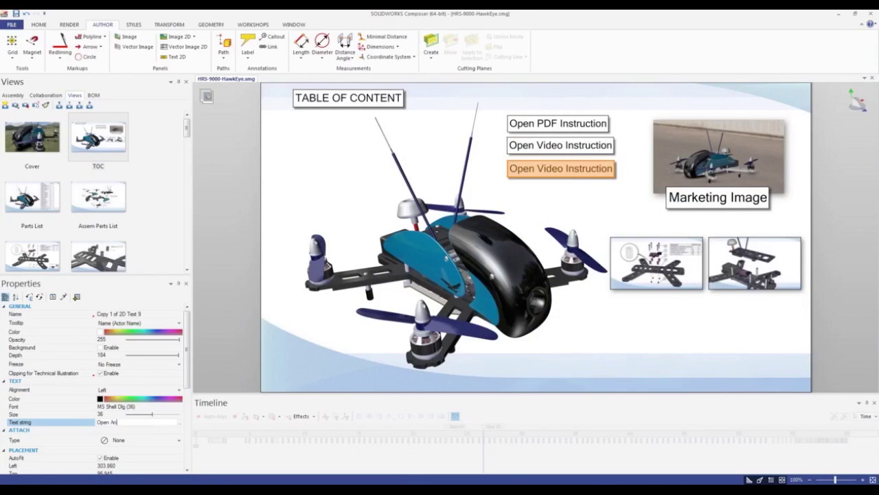
pyautogui.write('imation Segment')
pyautogui.press('Return')
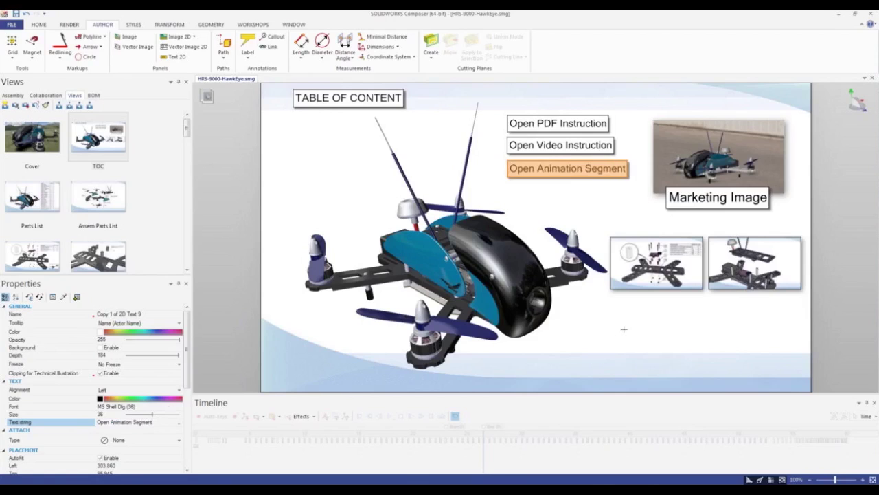
pyautogui.click(623, 329)
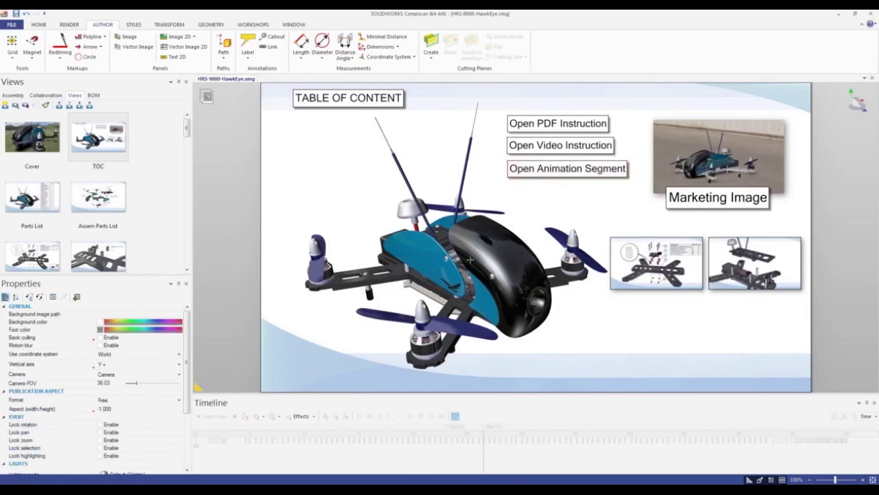
pyautogui.click(24, 104)
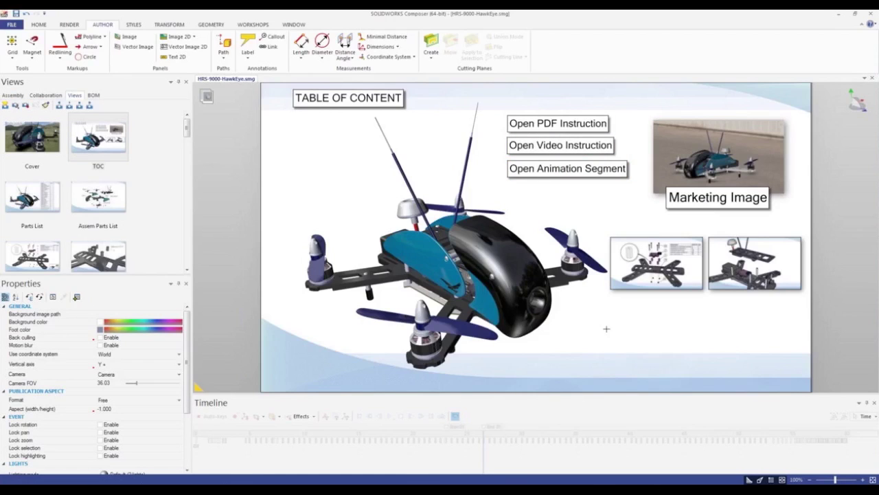
# Link Open Animation Segment to playmarkersequence:// from the Start 01 marker, then test it.
pyautogui.click(555, 169)
pyautogui.scroll(-6, 120, 430)
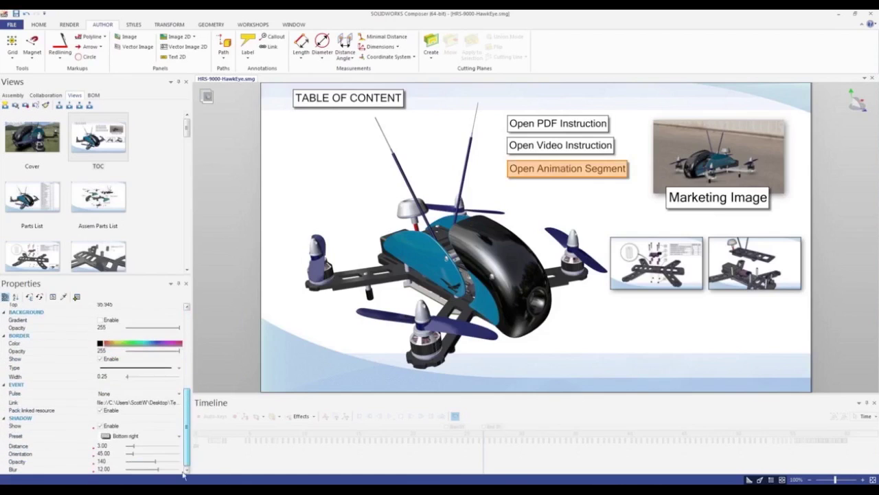
pyautogui.click(172, 402)
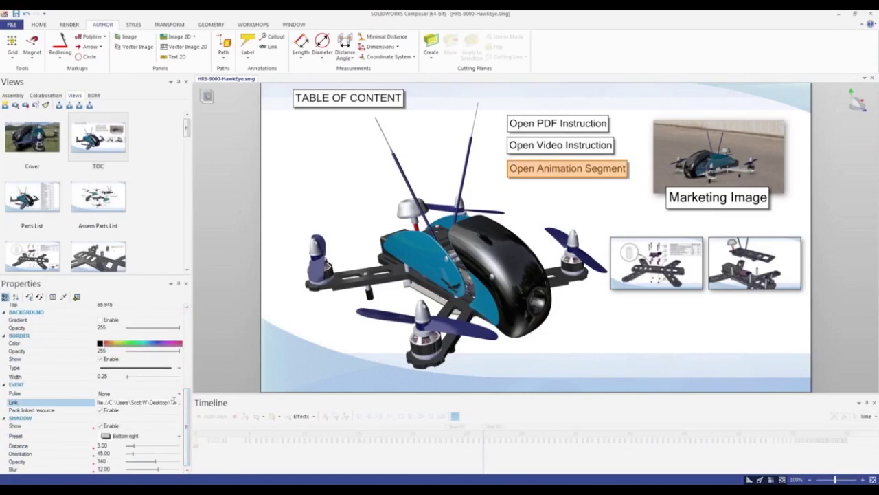
pyautogui.click(179, 405)
pyautogui.click(362, 364)
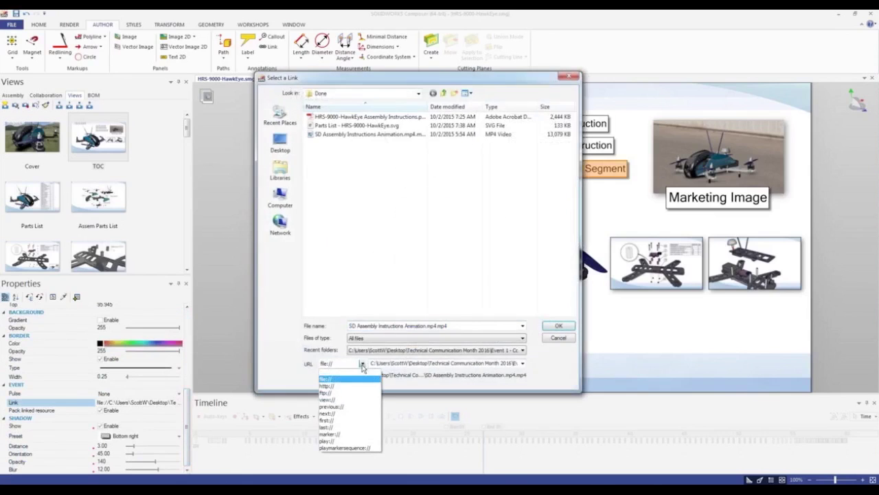
pyautogui.click(343, 448)
pyautogui.click(522, 363)
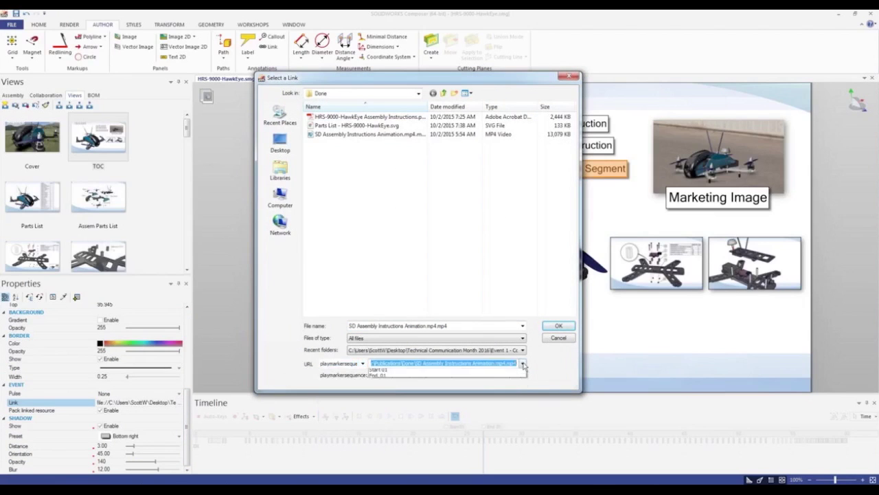
pyautogui.click(380, 377)
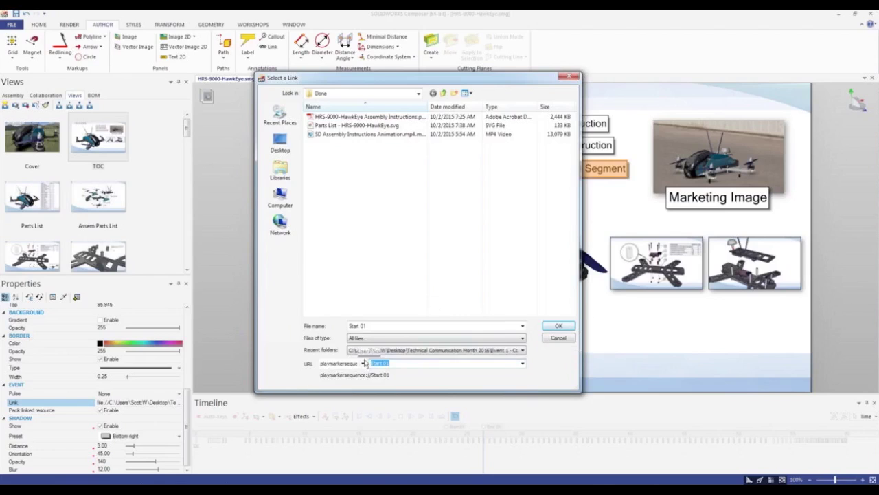
pyautogui.click(561, 327)
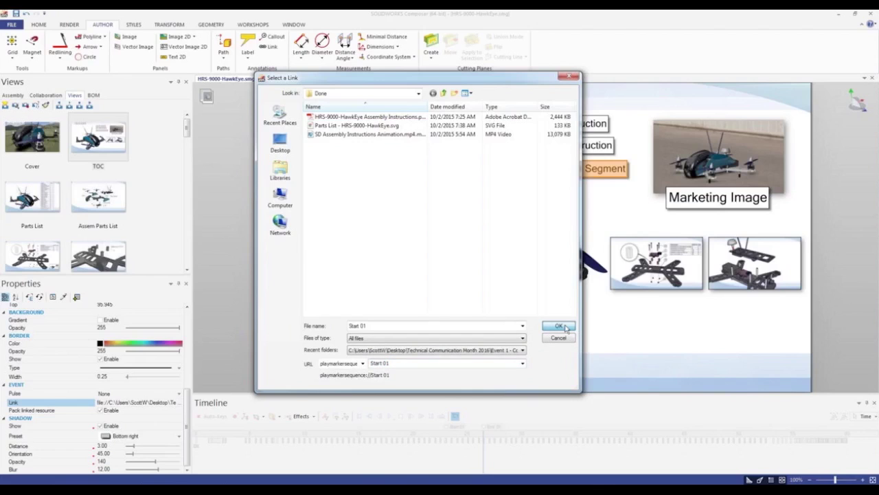
pyautogui.click(106, 163)
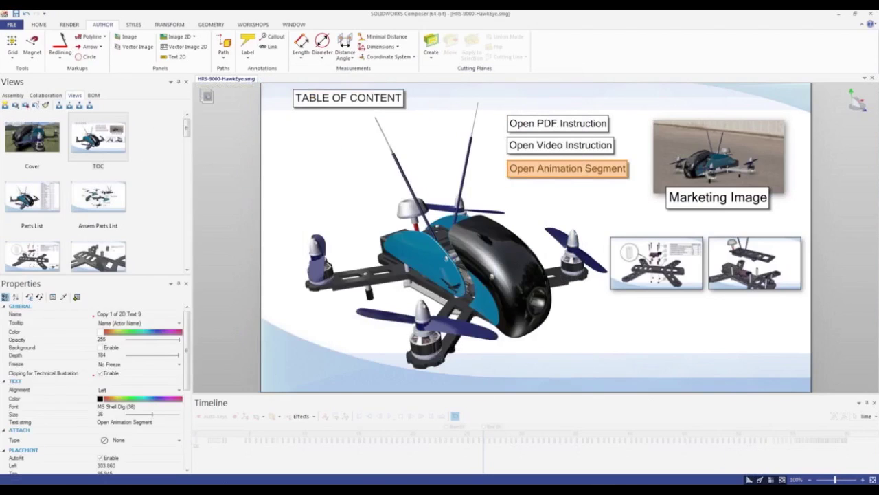
pyautogui.click(572, 177)
pyautogui.click(572, 172)
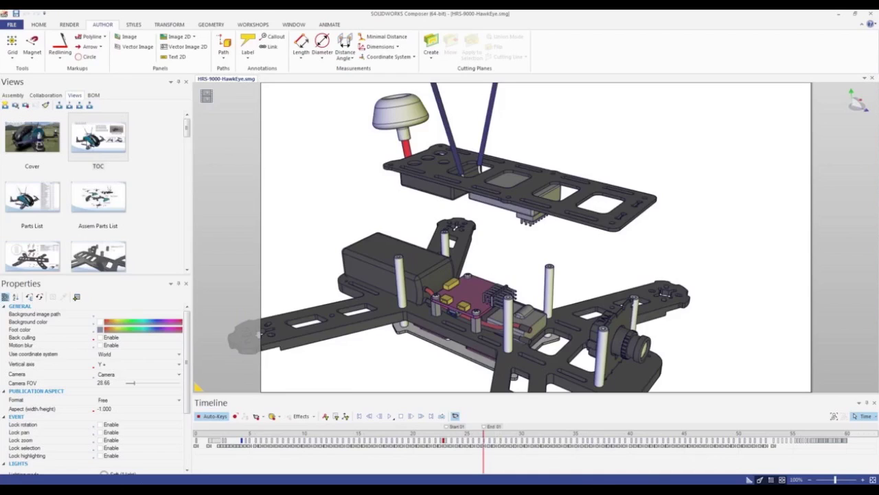
# Place a TOC view picture top-right at 0 opacity as a hidden link, then return to TOC.
pyautogui.moveTo(98, 139); pyautogui.dragTo(728, 144)
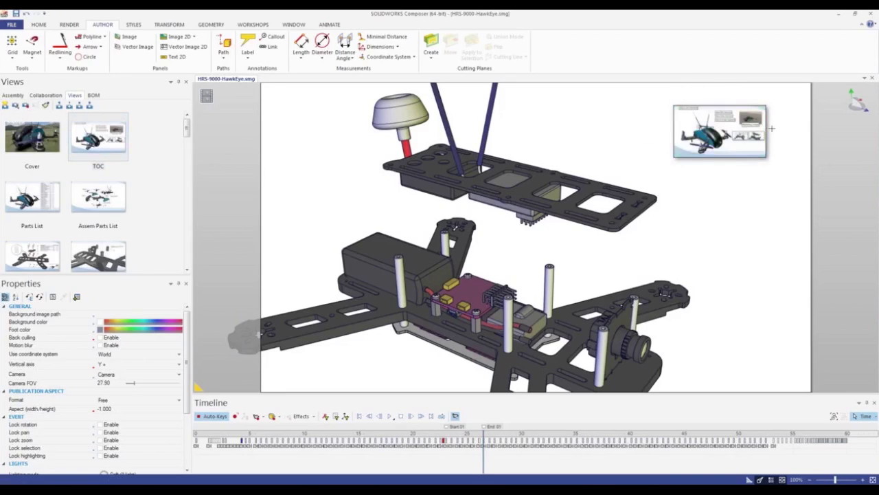
pyautogui.moveTo(749, 152); pyautogui.dragTo(780, 138)
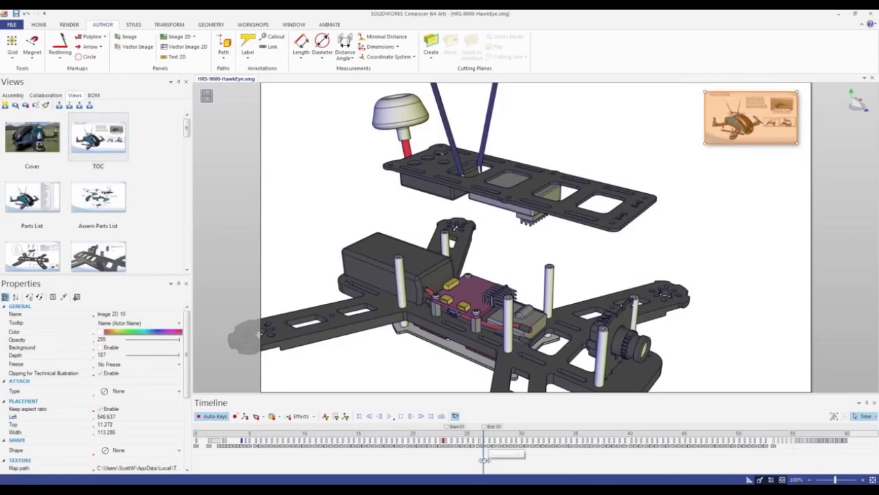
pyautogui.moveTo(484, 458); pyautogui.dragTo(490, 458)
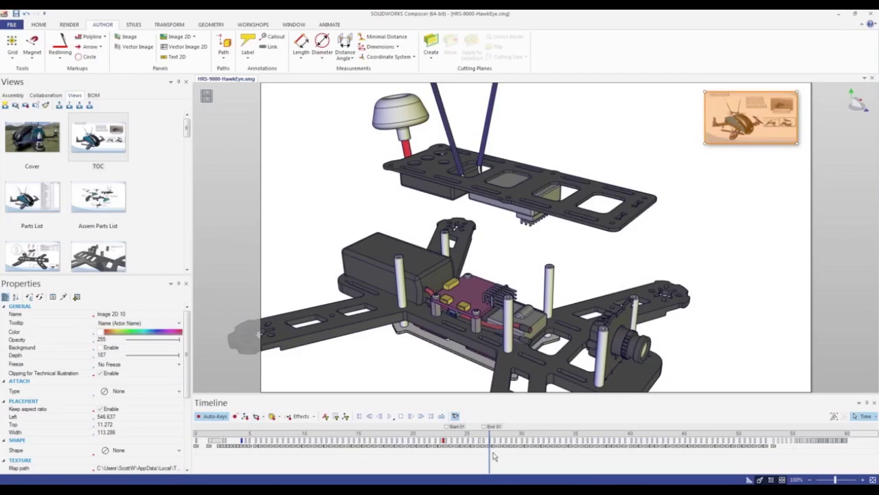
pyautogui.moveTo(493, 456); pyautogui.dragTo(495, 456)
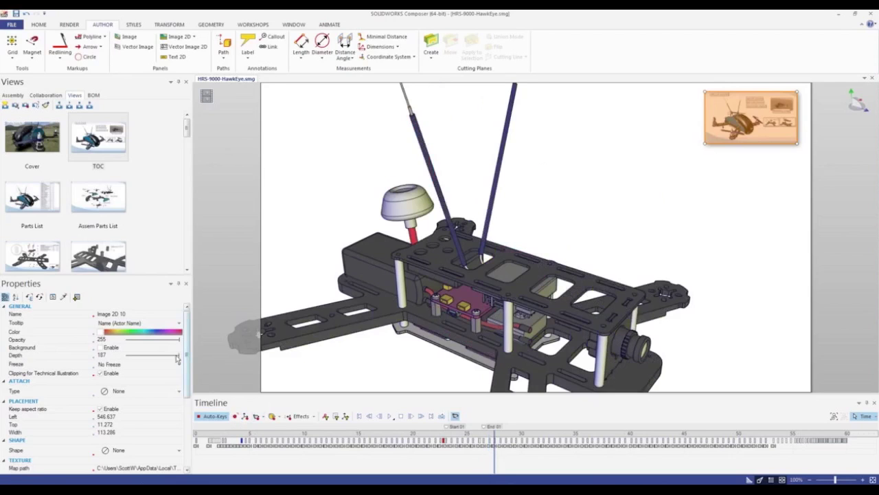
pyautogui.click(126, 339)
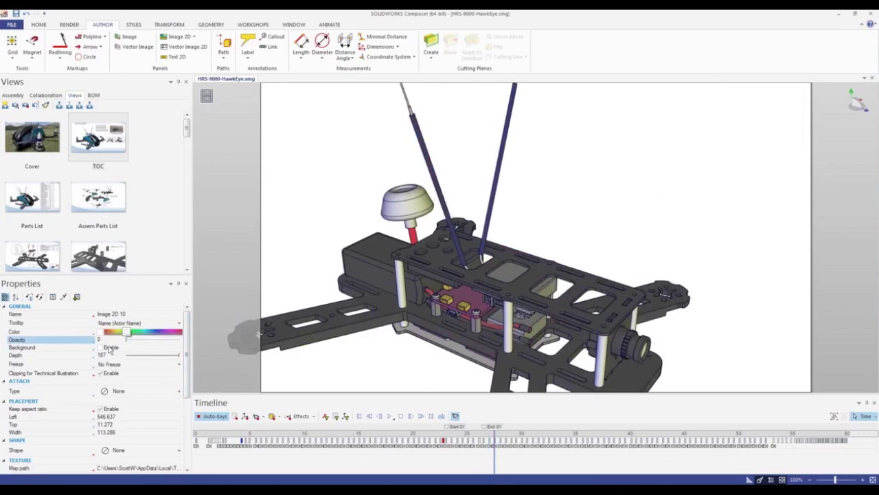
pyautogui.click(739, 268)
pyautogui.moveTo(494, 456)
pyautogui.mouseDown()
pyautogui.moveTo(450, 454)
pyautogui.moveTo(506, 456)
pyautogui.mouseUp()
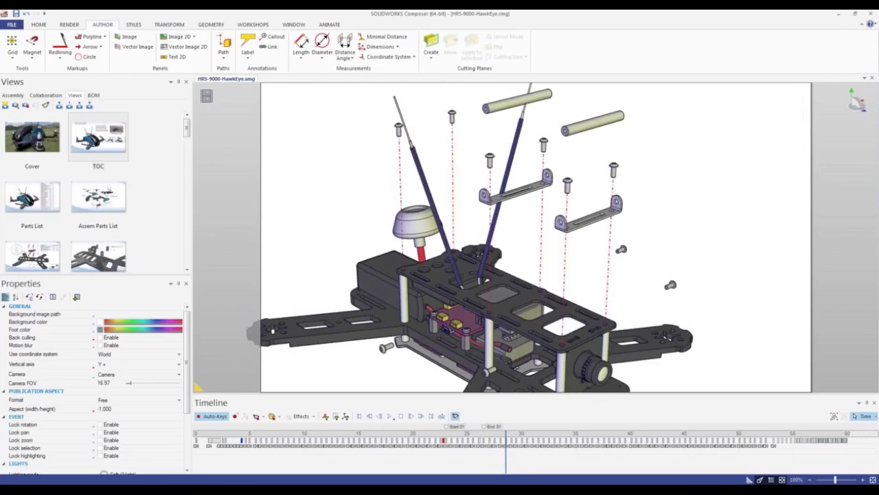
pyautogui.click(112, 146)
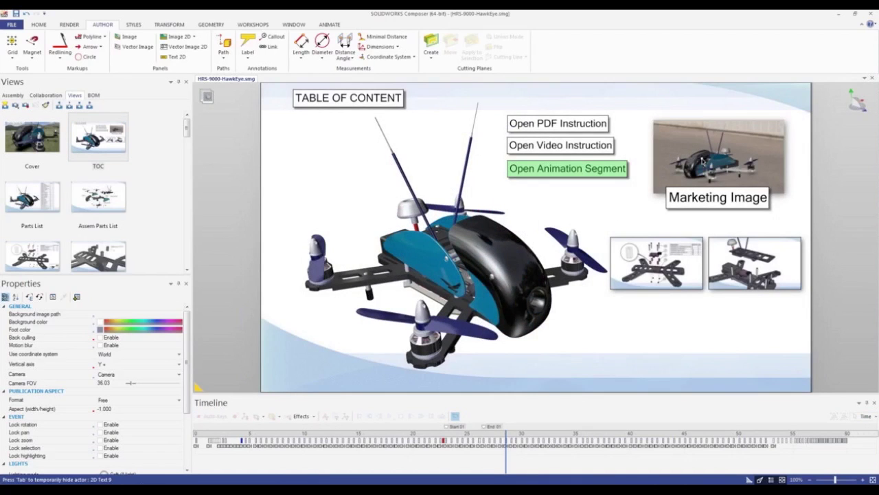
# Retest the Open Animation Segment link and close the Timeline panel.
pyautogui.click(702, 160)
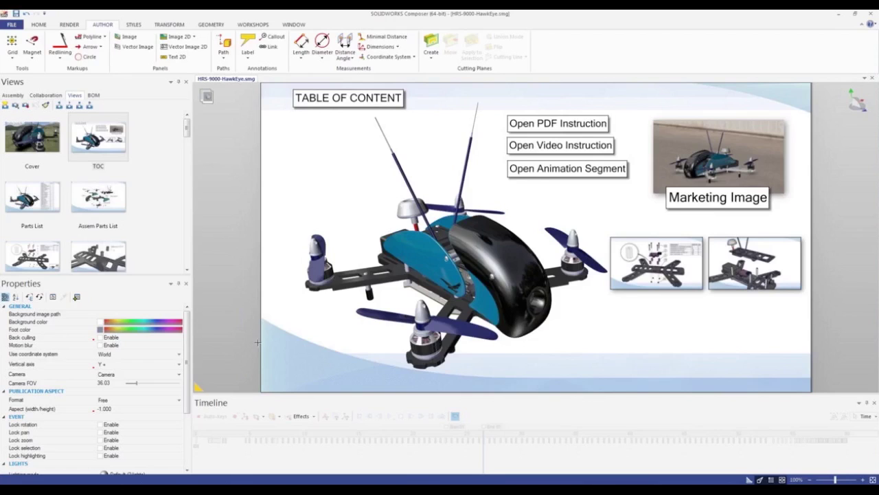
pyautogui.click(875, 404)
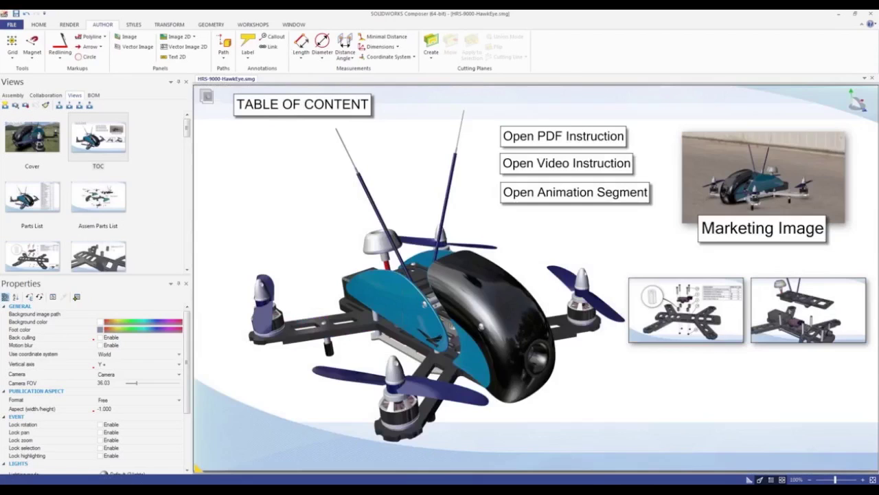
# Add the full set of navigation buttons at the lower right with width 3.
pyautogui.click(180, 36)
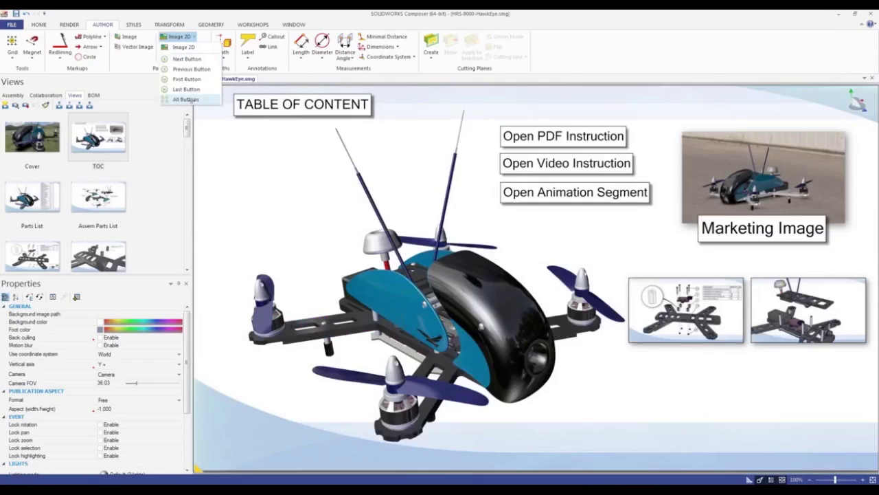
pyautogui.click(185, 100)
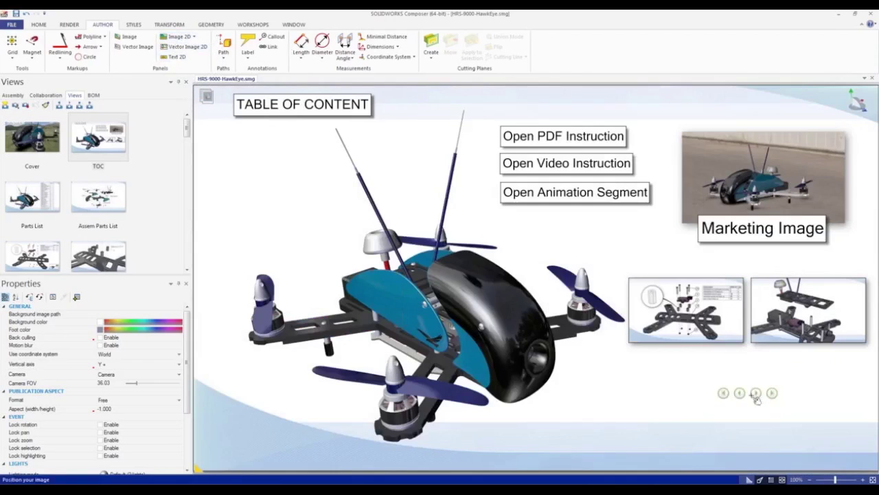
pyautogui.click(775, 412)
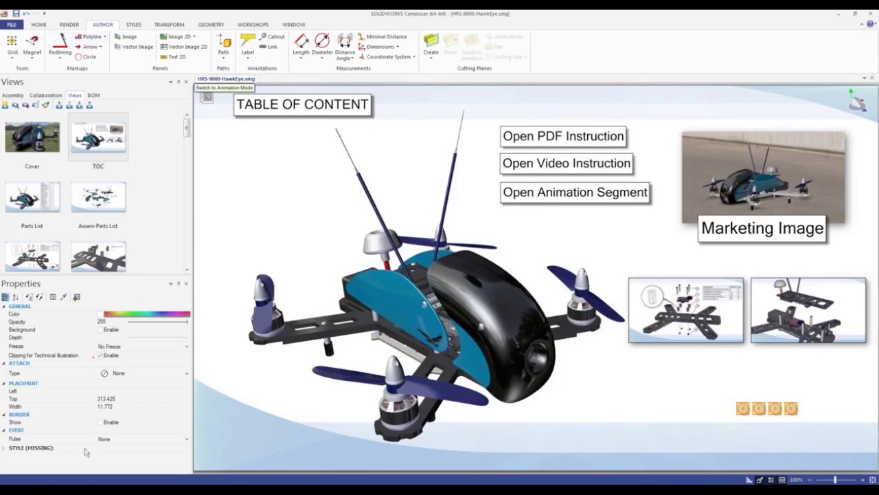
pyautogui.click(67, 408)
pyautogui.write('32.000')
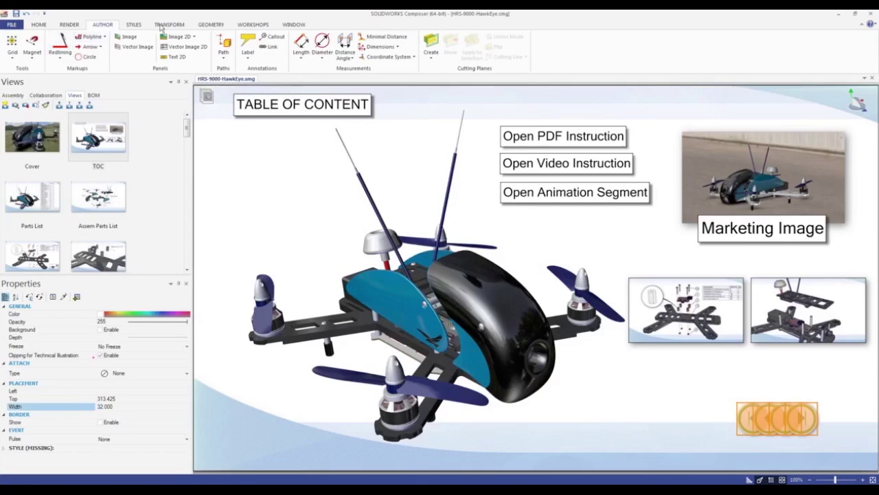
# Add a magnetic line and snap the four buttons evenly spaced along it.
pyautogui.click(33, 41)
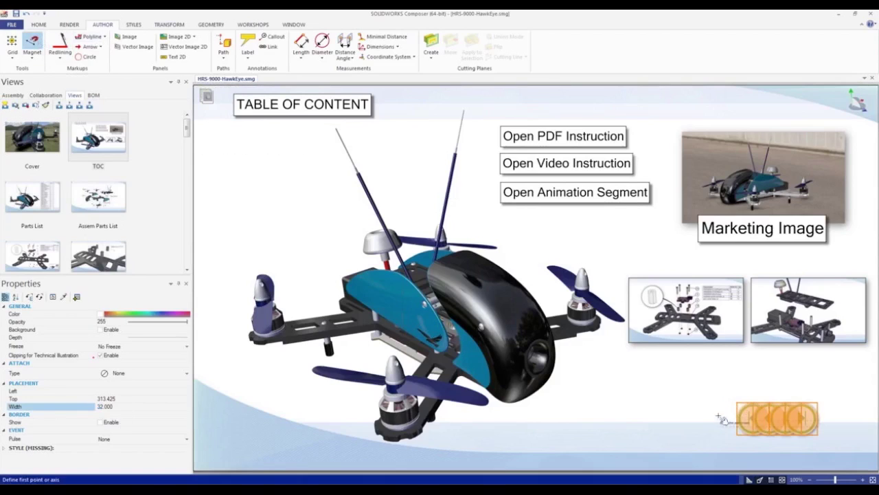
pyautogui.click(856, 377)
pyautogui.press('Escape')
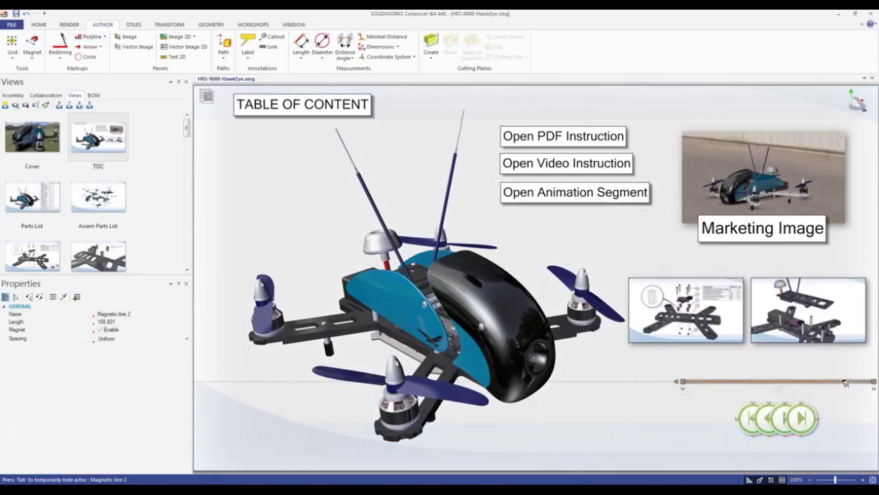
pyautogui.moveTo(846, 375); pyautogui.dragTo(836, 386)
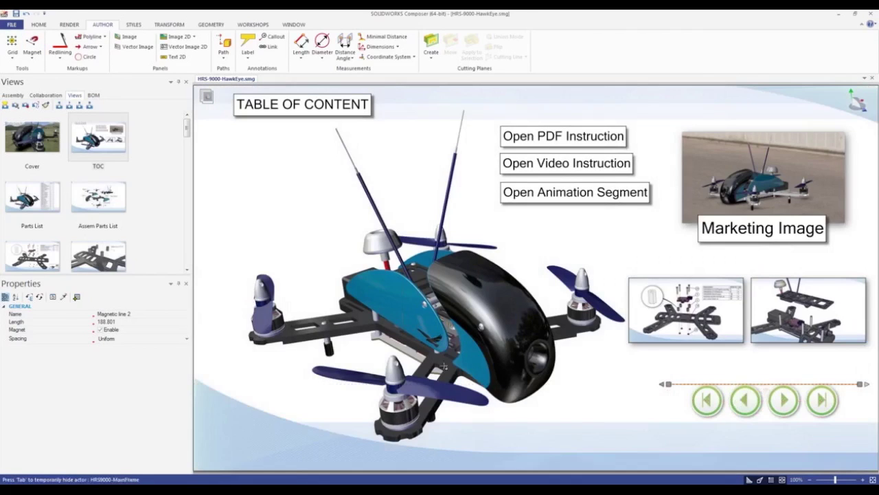
pyautogui.click(665, 412)
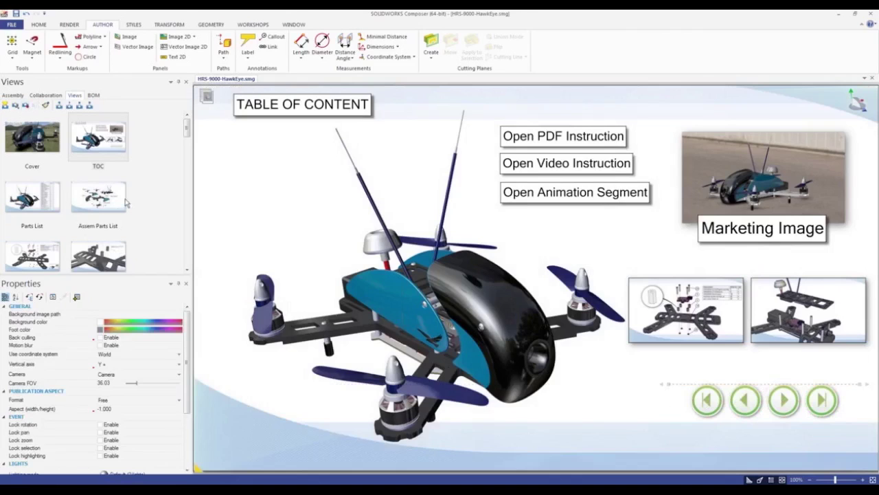
# Update views Final through View 50 with the four navigation buttons, then check the Marketing view.
pyautogui.moveTo(675, 433); pyautogui.dragTo(849, 383)
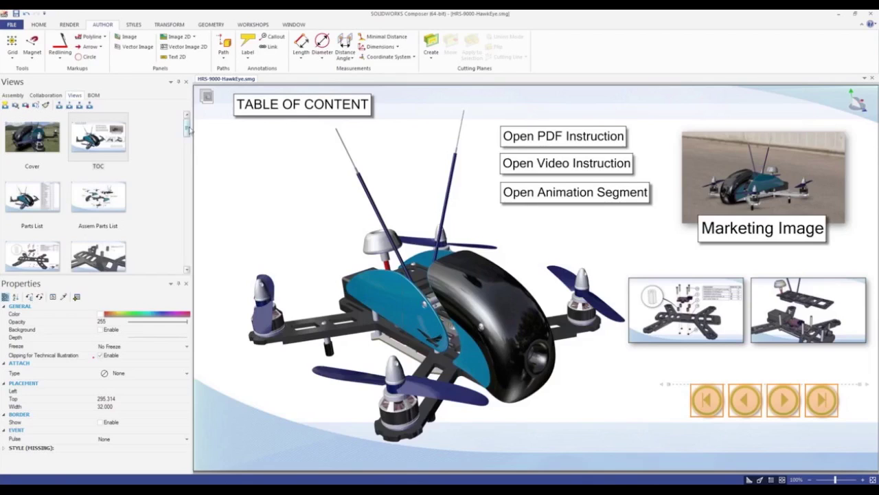
pyautogui.moveTo(188, 131); pyautogui.dragTo(195, 269)
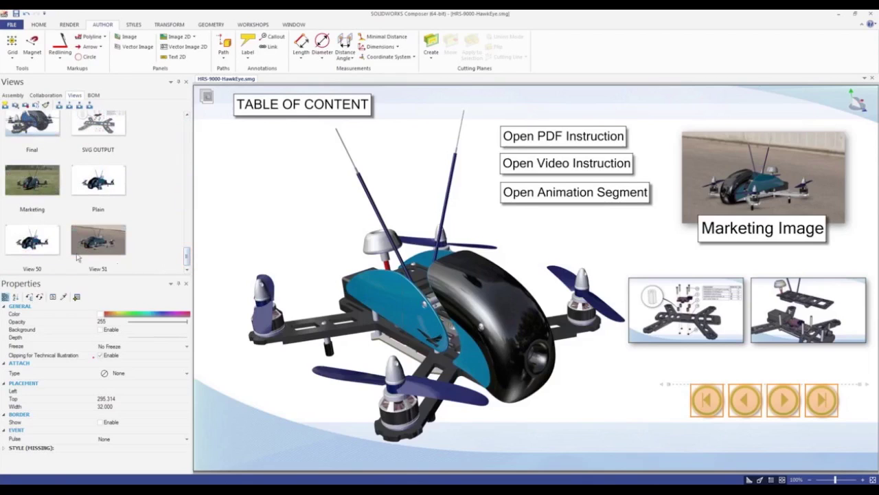
pyautogui.keyDown('shift'); pyautogui.click(49, 252); pyautogui.keyUp('shift')
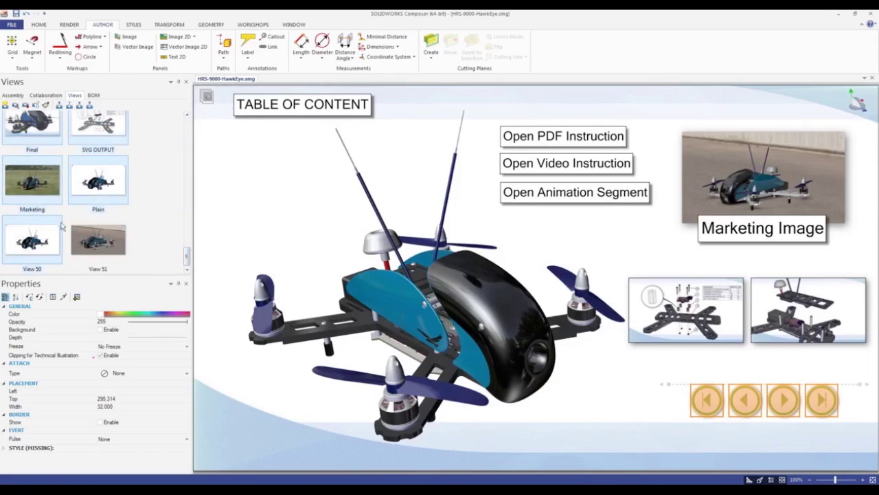
pyautogui.click(39, 106)
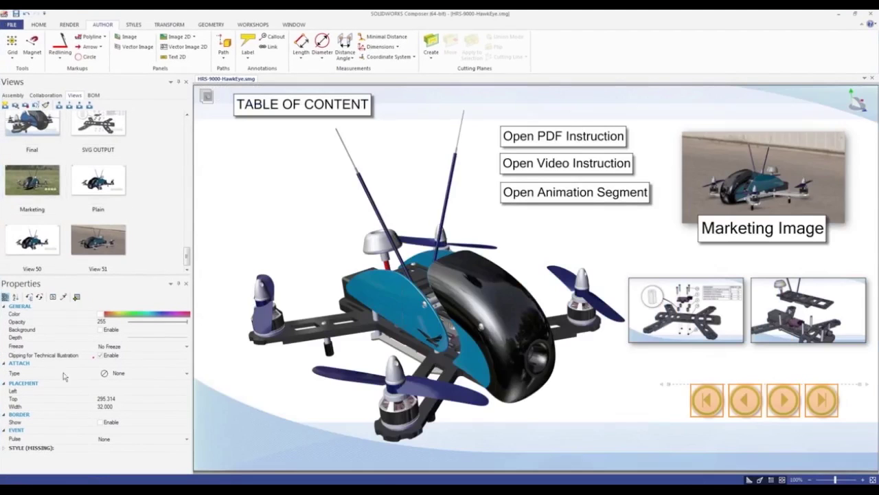
pyautogui.click(47, 183)
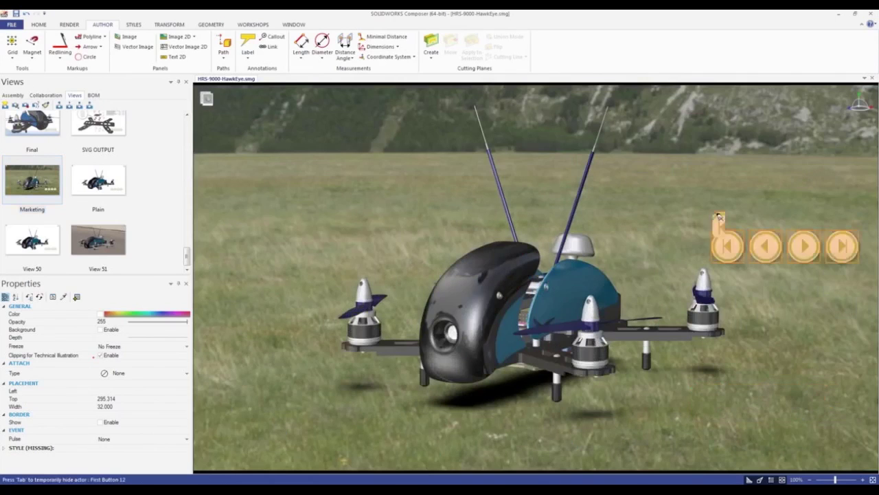
# Check the navigation buttons on the Step 01b view, then return to the TOC view.
pyautogui.click(697, 105)
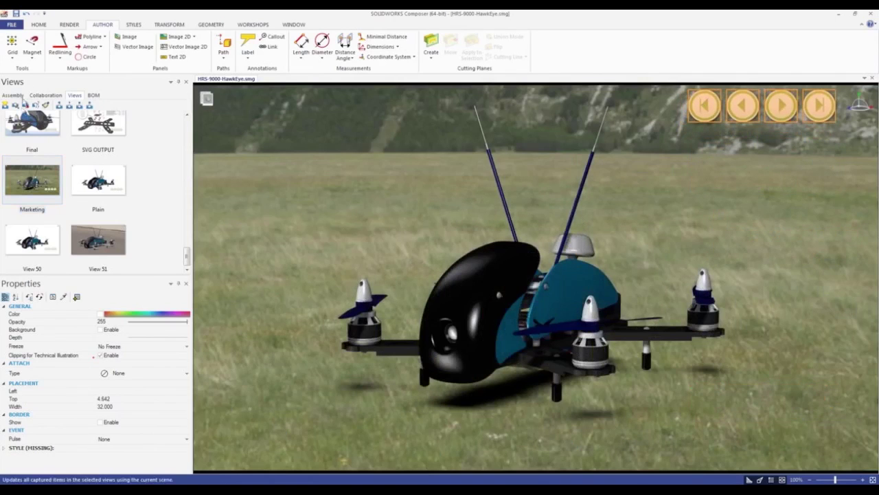
pyautogui.moveTo(186, 259); pyautogui.dragTo(187, 148)
pyautogui.click(112, 146)
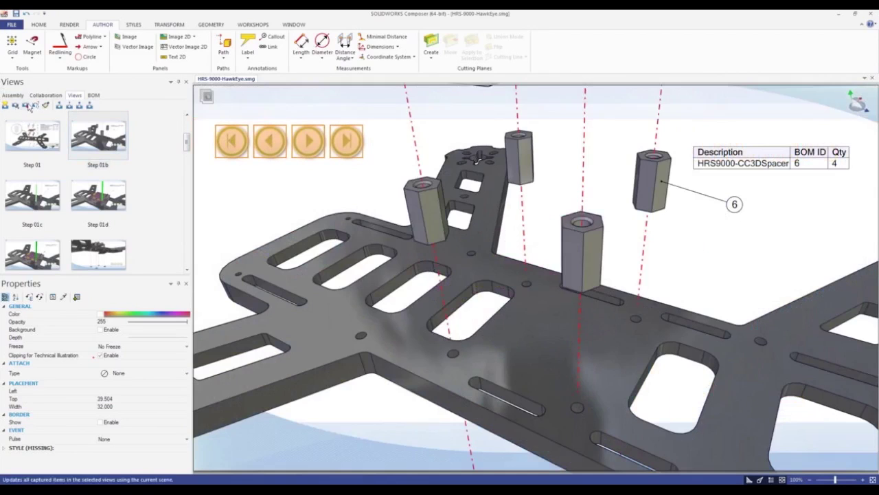
pyautogui.scroll(3, 174, 153)
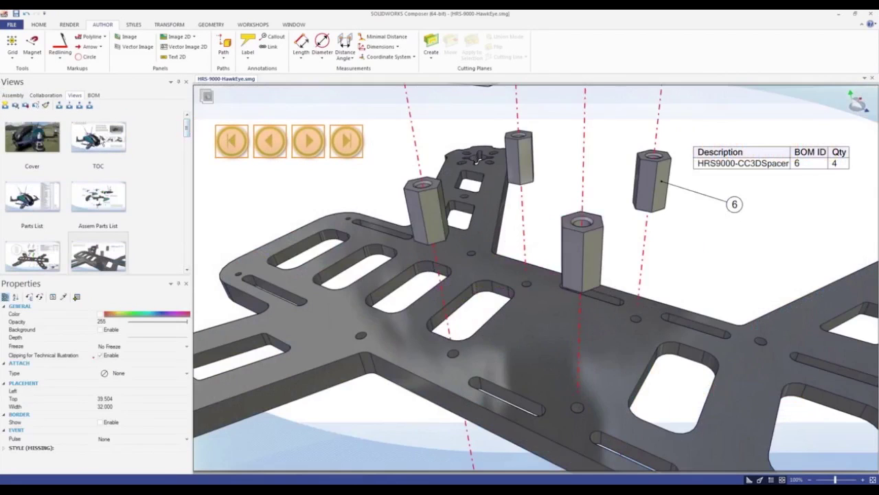
pyautogui.click(100, 136)
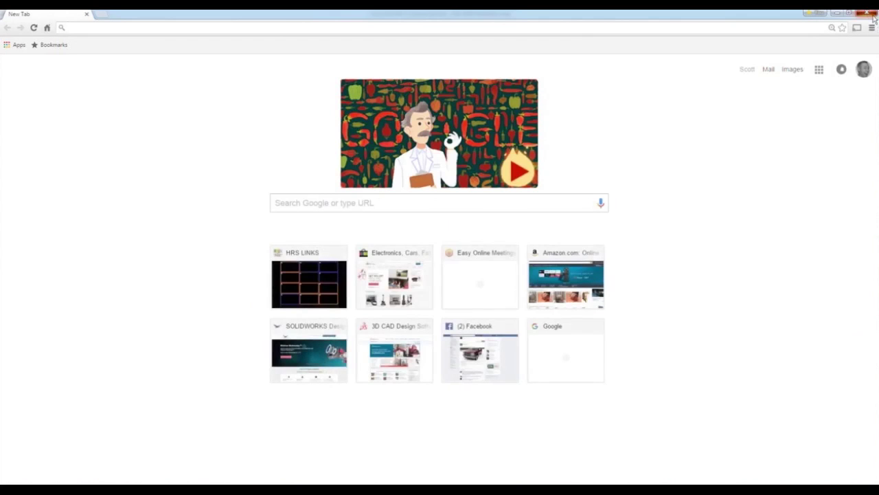
# From the Done Explorer window, go back to Event 1 - Composer and open Overview.html.
pyautogui.hotkey('alt', 'Tab')
pyautogui.click(108, 481)
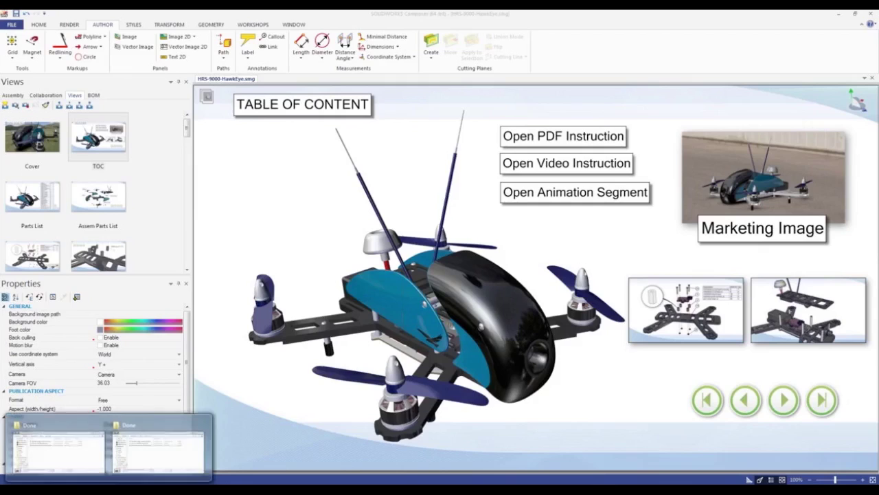
pyautogui.click(127, 457)
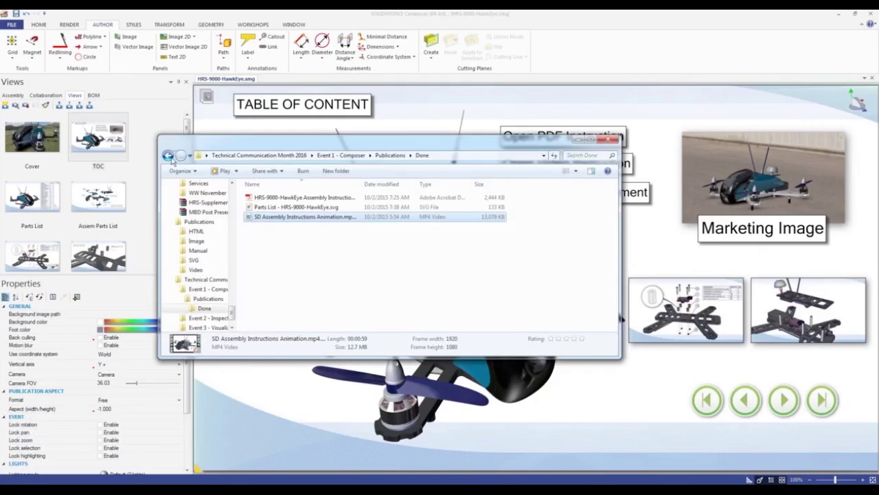
pyautogui.click(167, 155)
pyautogui.click(168, 155)
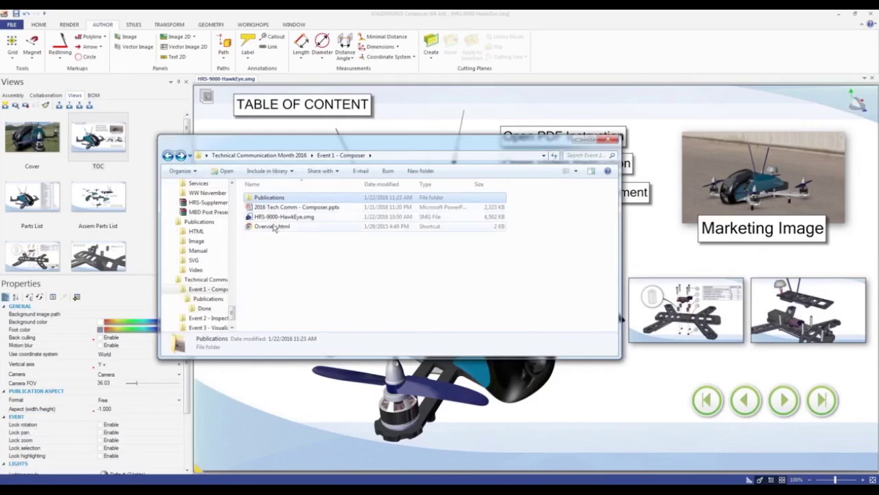
pyautogui.doubleClick(274, 228)
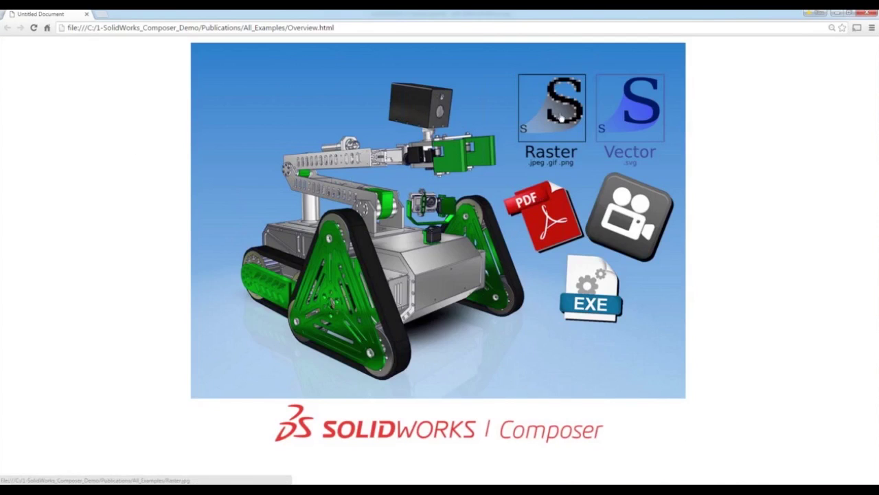
# Minimize Chrome's Overview page and bring the Composer TOC view back to the front.
pyautogui.click(838, 14)
pyautogui.click(659, 227)
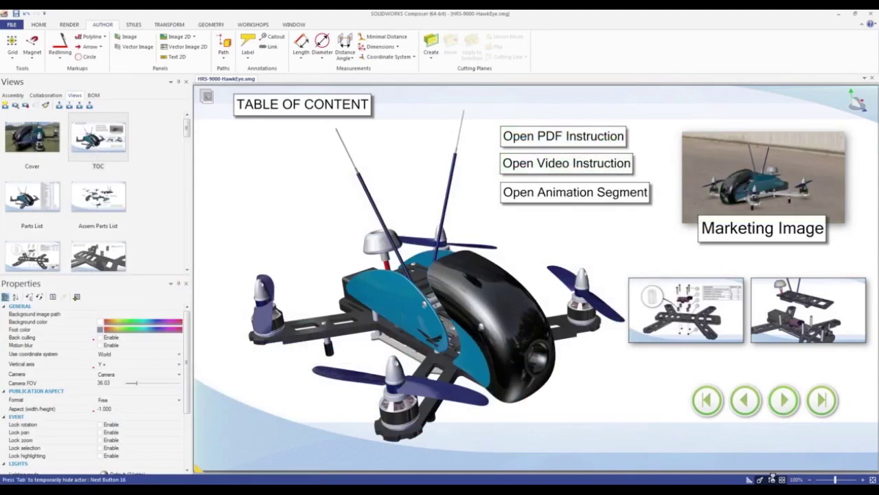
# Open the Parts List view and try moving the BOM table, then undo the move.
pyautogui.click(783, 400)
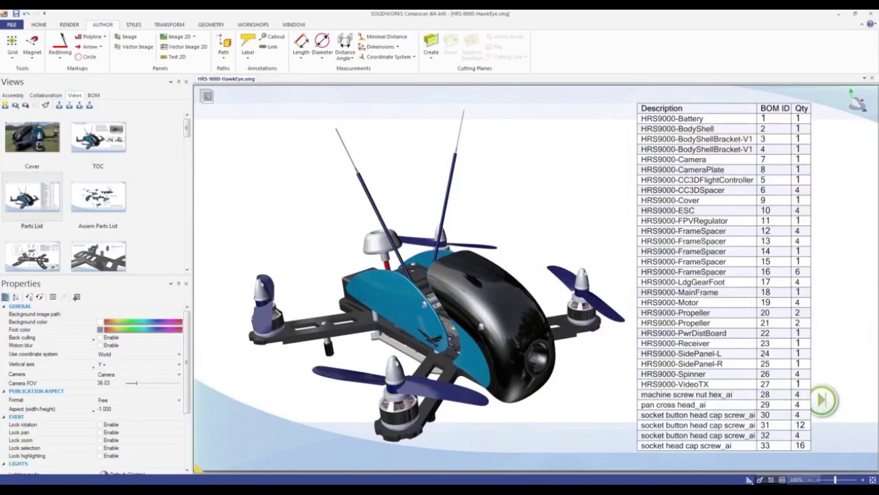
pyautogui.click(45, 191)
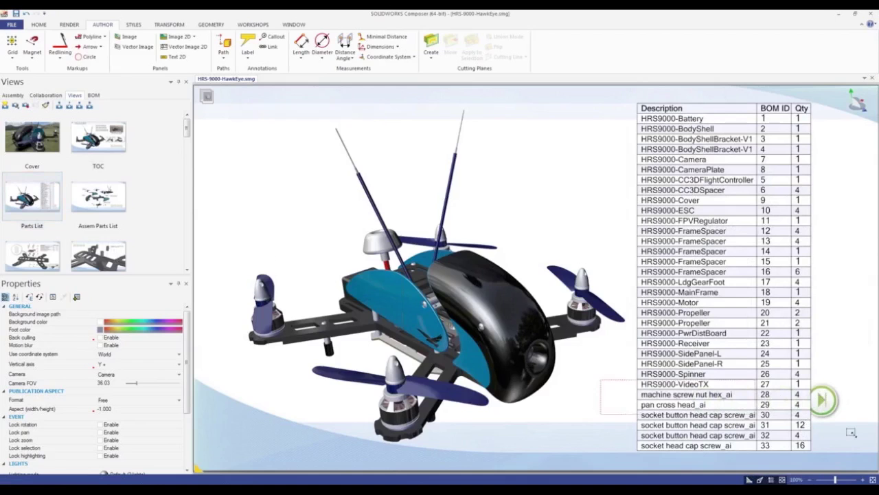
pyautogui.click(678, 445)
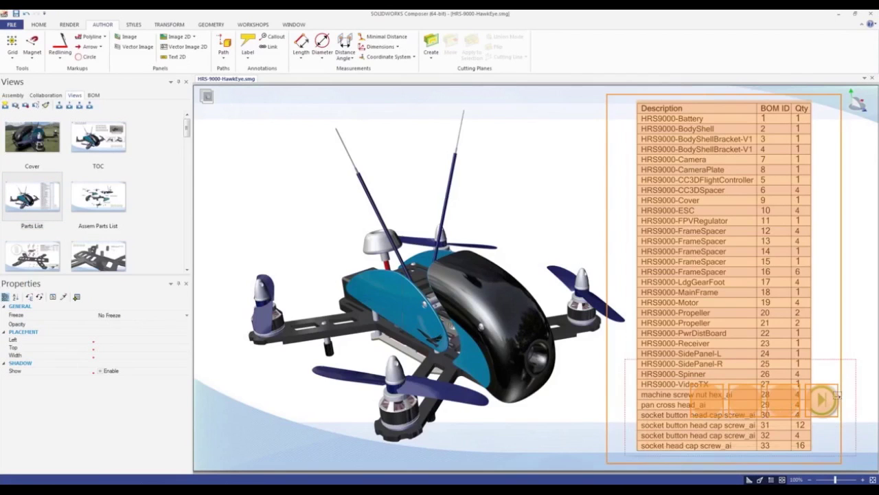
pyautogui.moveTo(821, 401); pyautogui.dragTo(708, 171)
pyautogui.hotkey('ctrl', 'z')
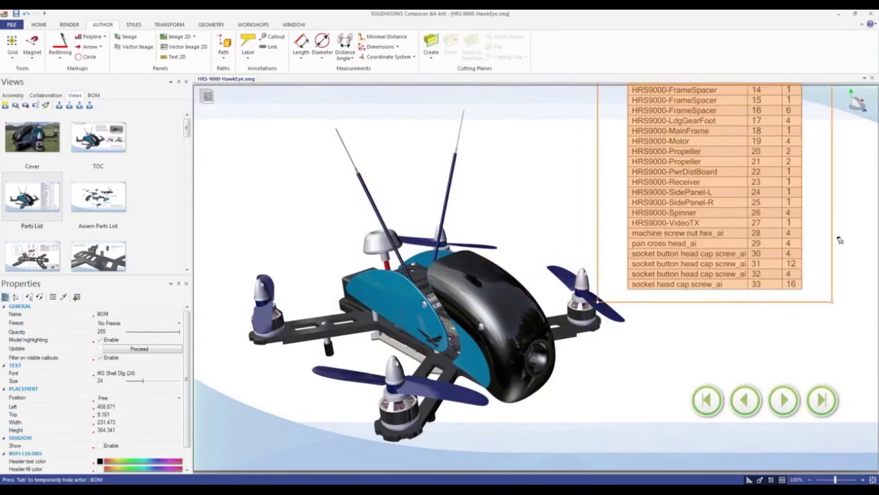
# Drag the navigation buttons to the lower left clear of the BOM, then return to TOC.
pyautogui.click(822, 399)
pyautogui.moveTo(785, 379); pyautogui.dragTo(342, 438)
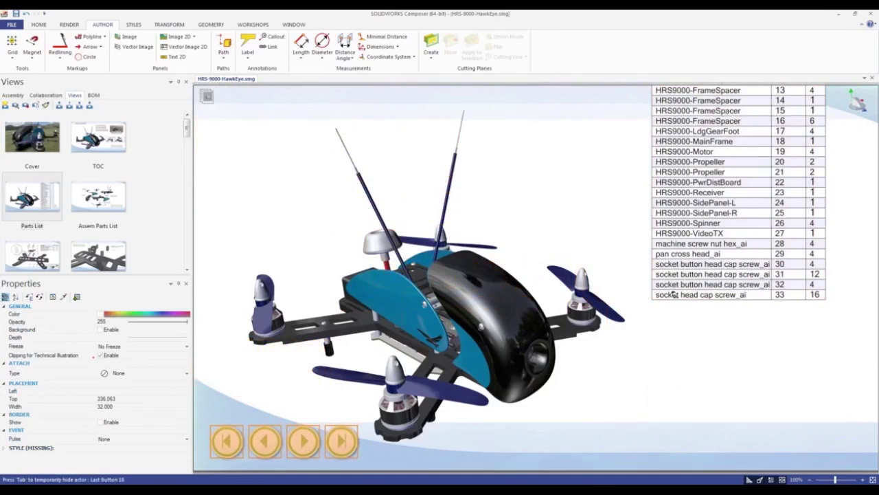
pyautogui.click(721, 283)
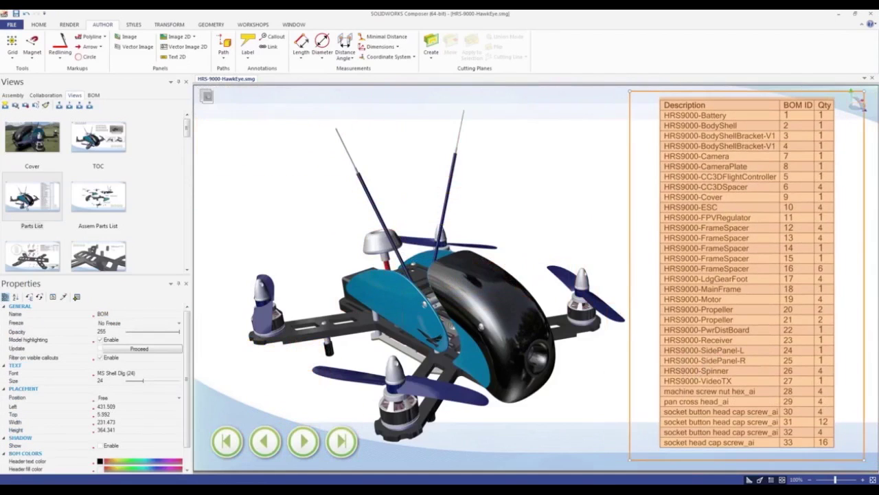
pyautogui.click(113, 156)
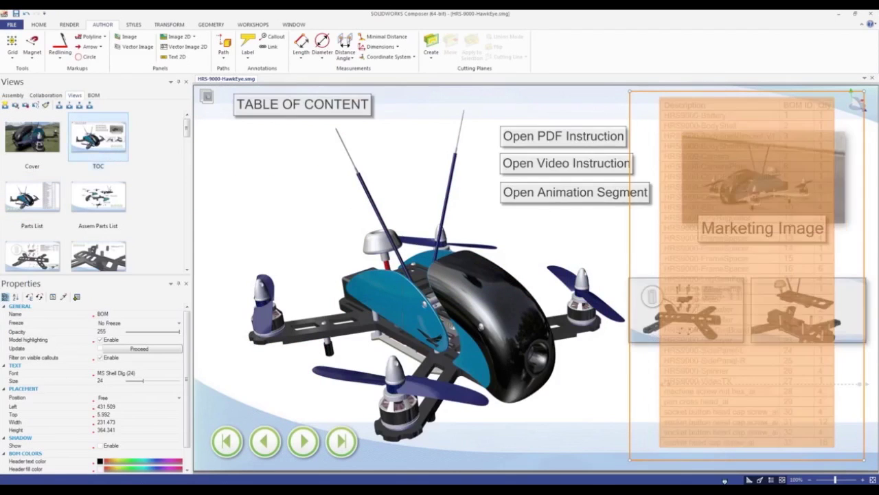
pyautogui.click(577, 416)
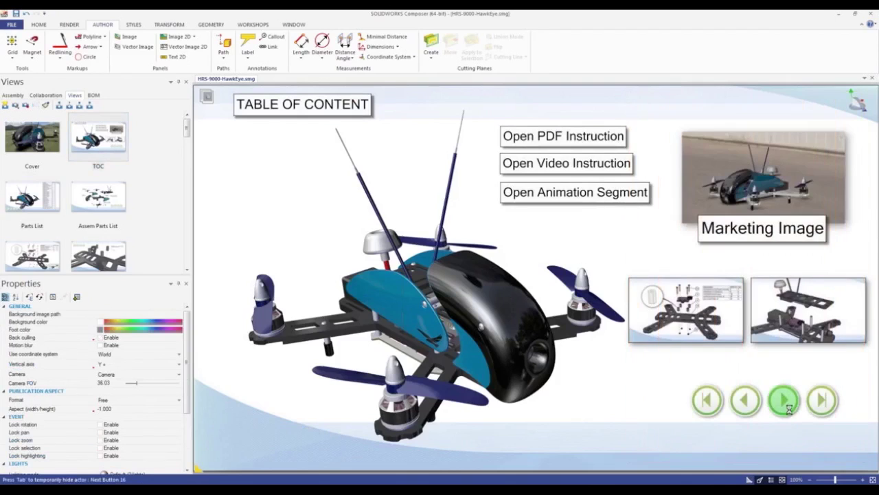
# Step through three views with the Next button, return to TOC, then switch to PowerPoint.
pyautogui.click(787, 404)
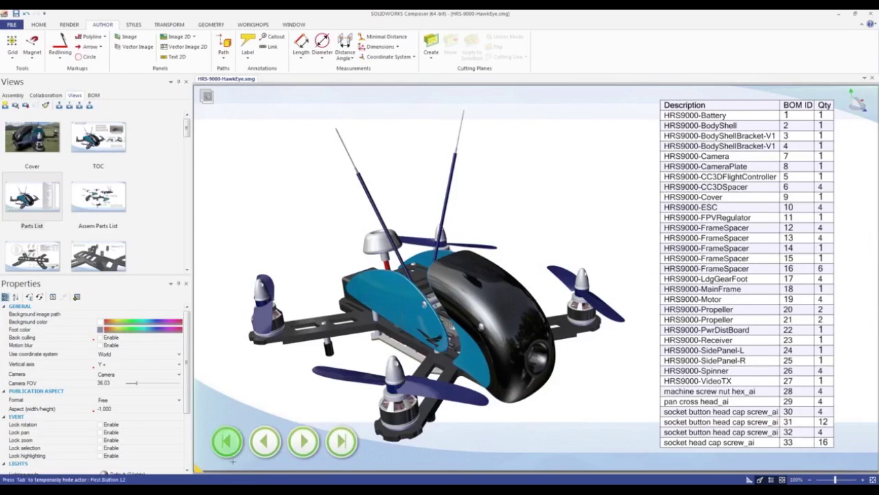
pyautogui.click(305, 441)
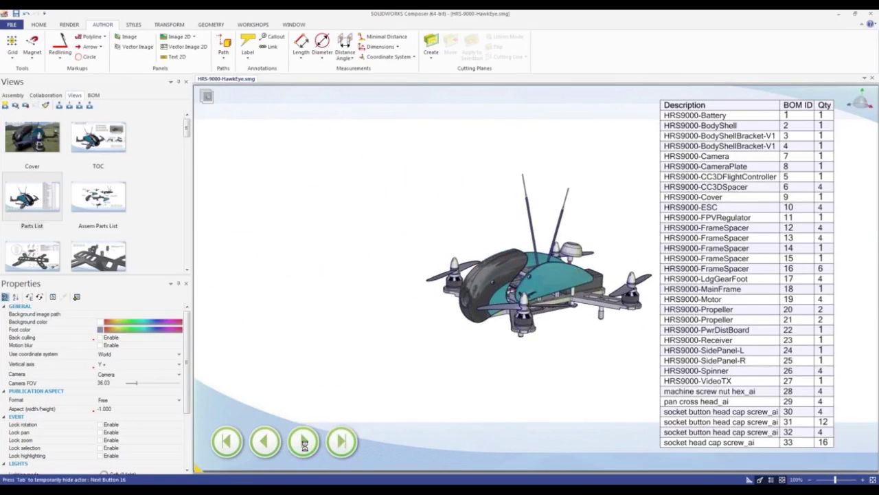
pyautogui.click(783, 404)
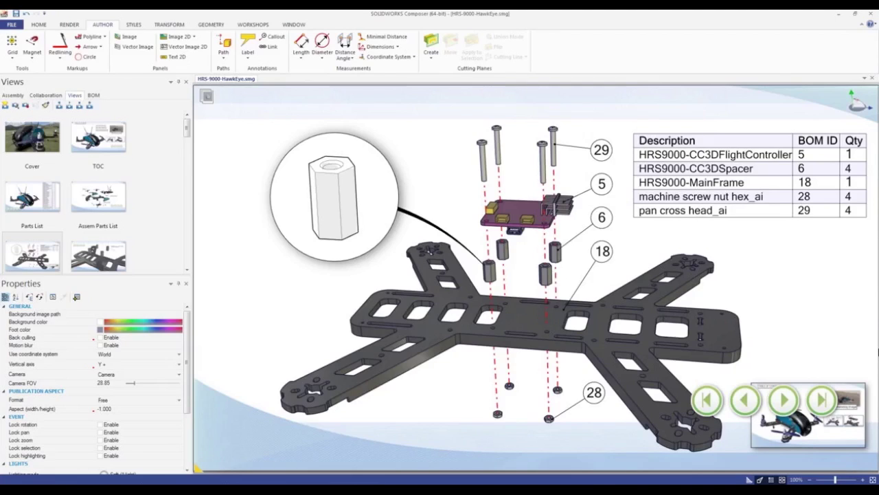
pyautogui.click(86, 121)
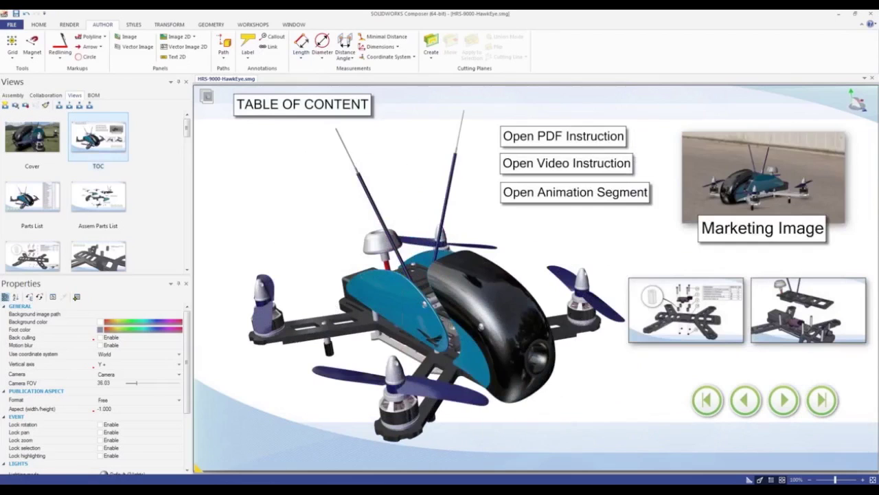
pyautogui.hotkey('alt', 'Tab')
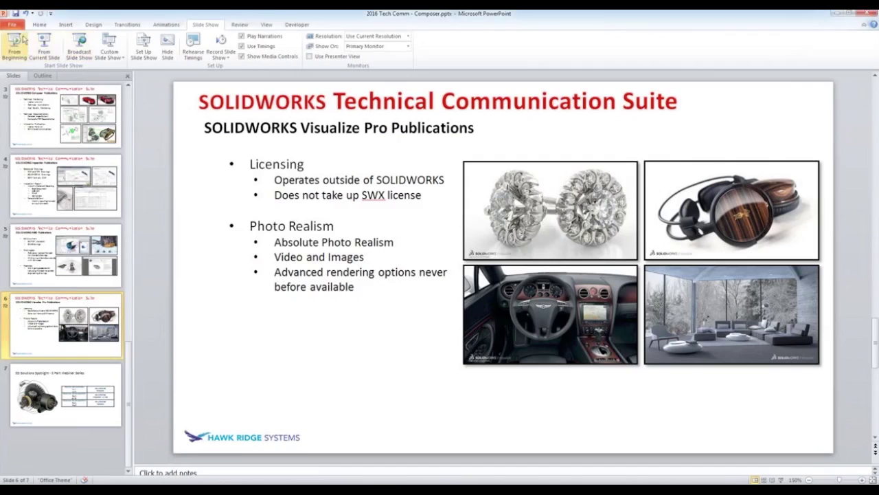